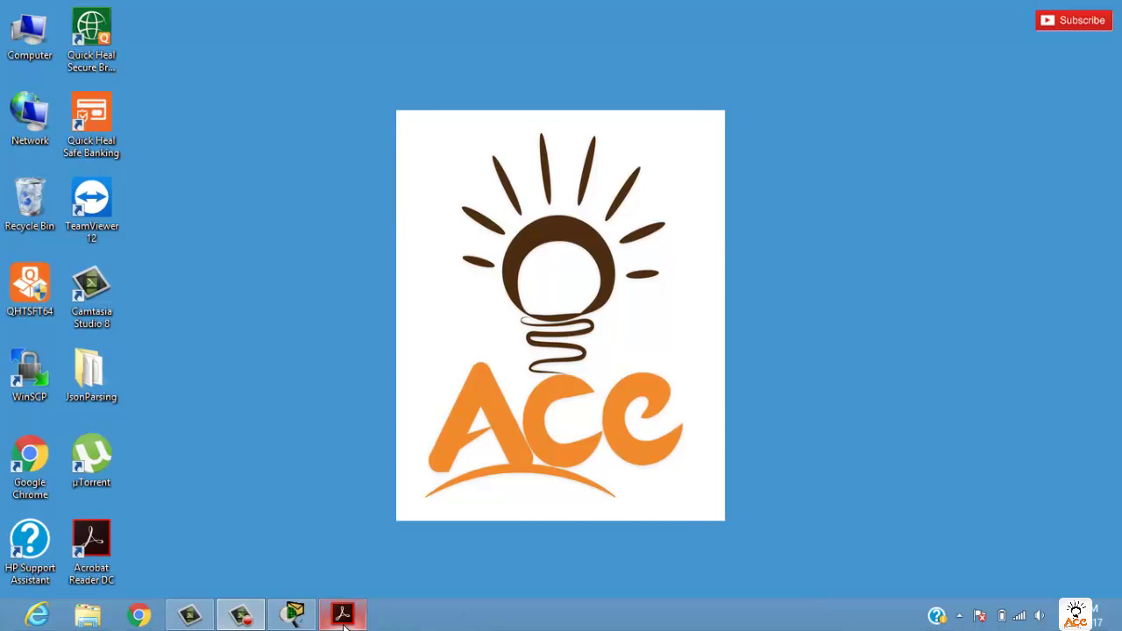
# Switch to the SYBScITSyllabus PDF in Acrobat Reader and highlight practical 3, "Configure IP static routing."
pyautogui.click(343, 615)
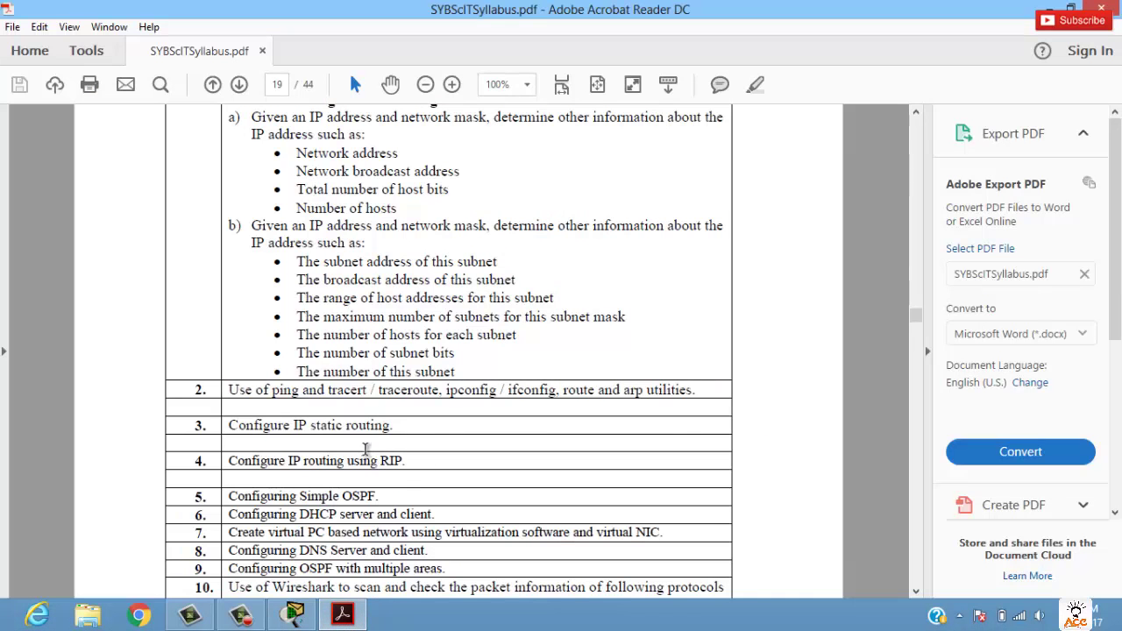
pyautogui.moveTo(407, 428); pyautogui.dragTo(221, 427)
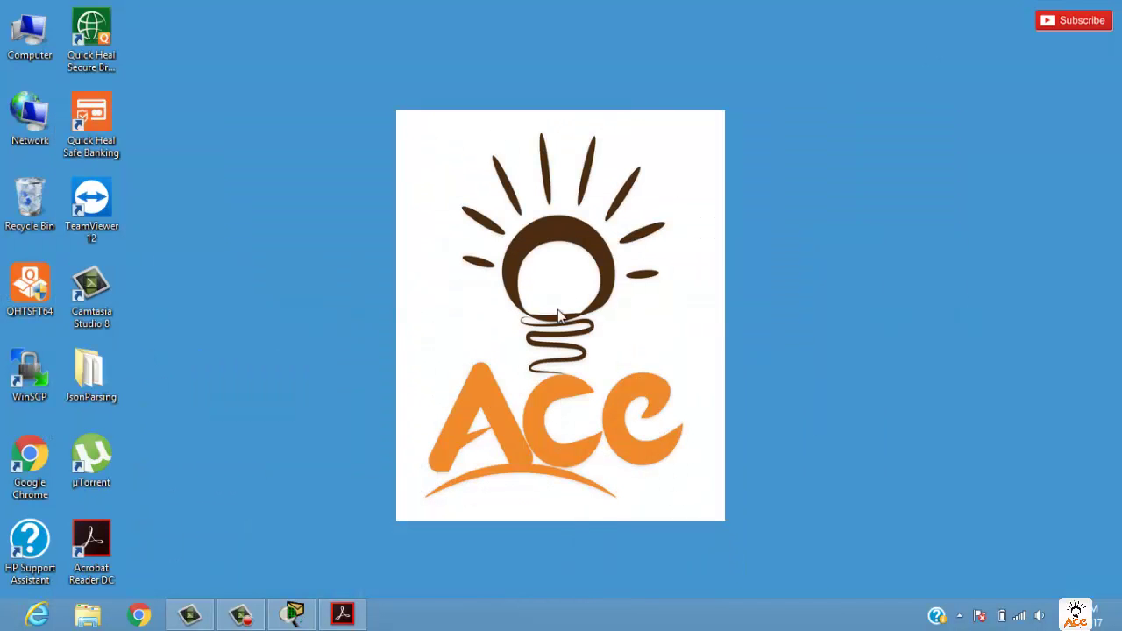
# Switch to Cisco Packet Tracer and check its version information
pyautogui.moveTo(298, 607)
pyautogui.click(294, 616)
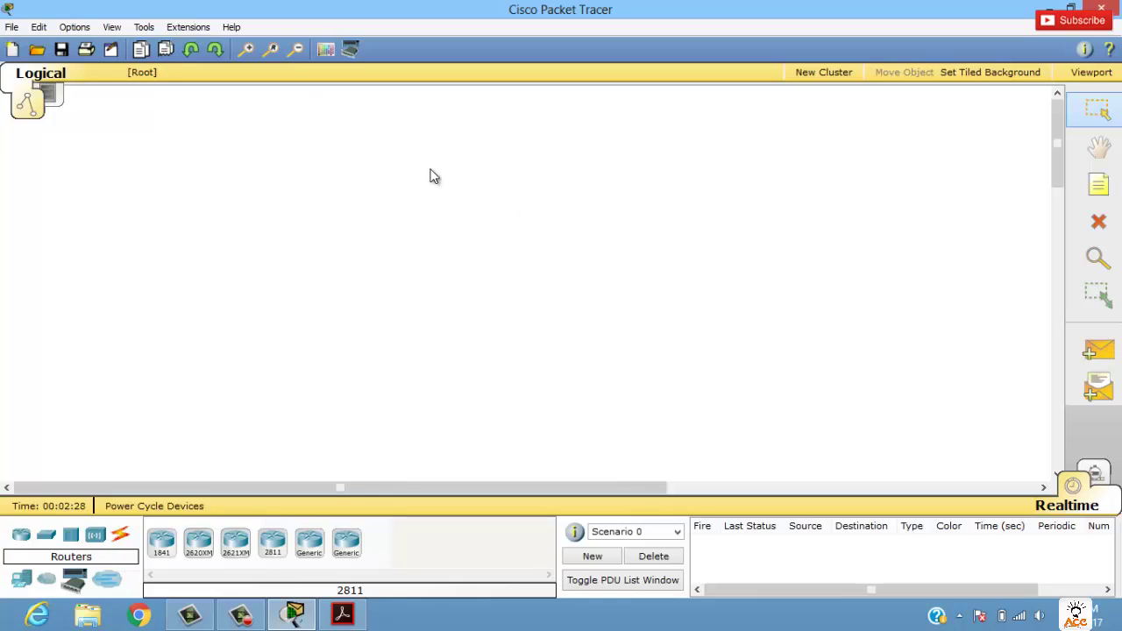
pyautogui.click(224, 28)
pyautogui.click(260, 91)
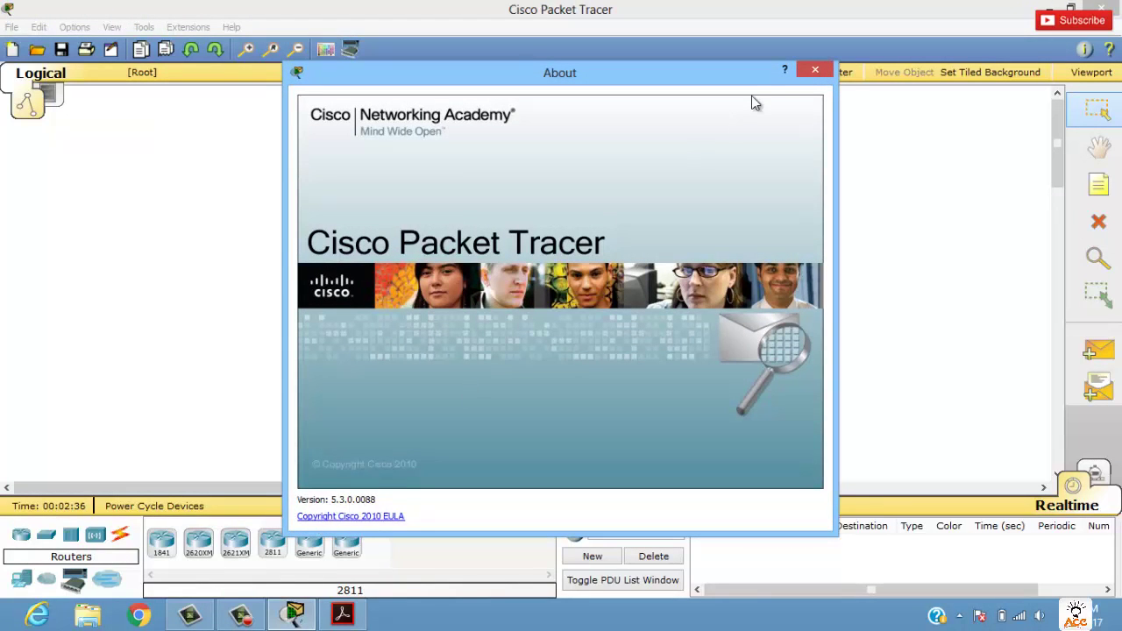
pyautogui.click(825, 70)
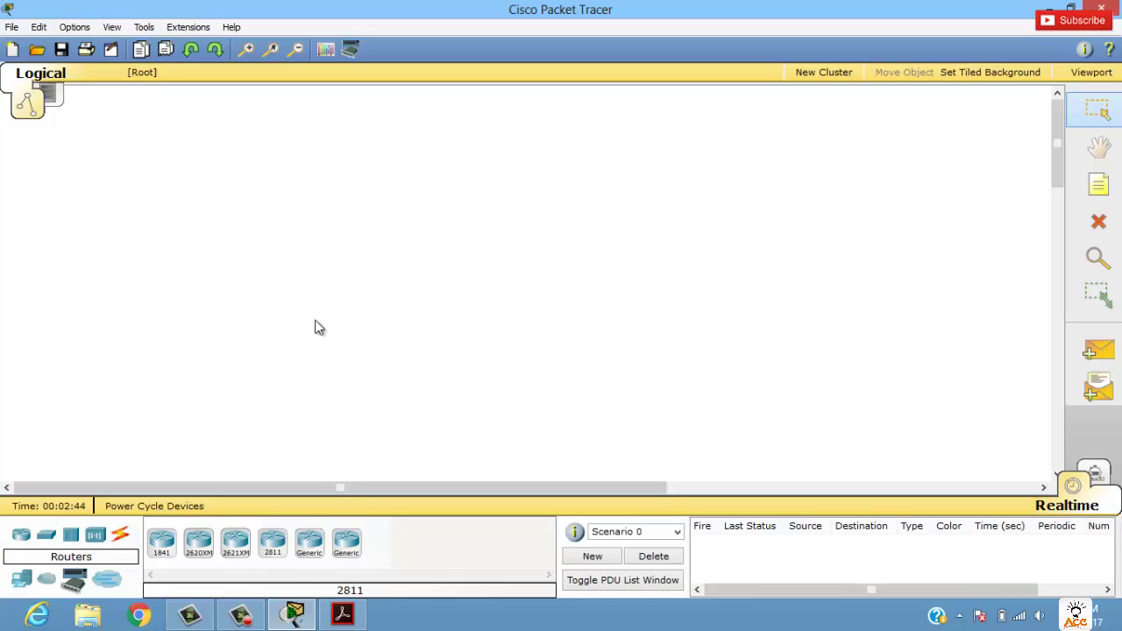
# Recheck practical 3 in the syllabus PDF, and look through Packet Tracer's end device, switch and connection categories
pyautogui.click(342, 615)
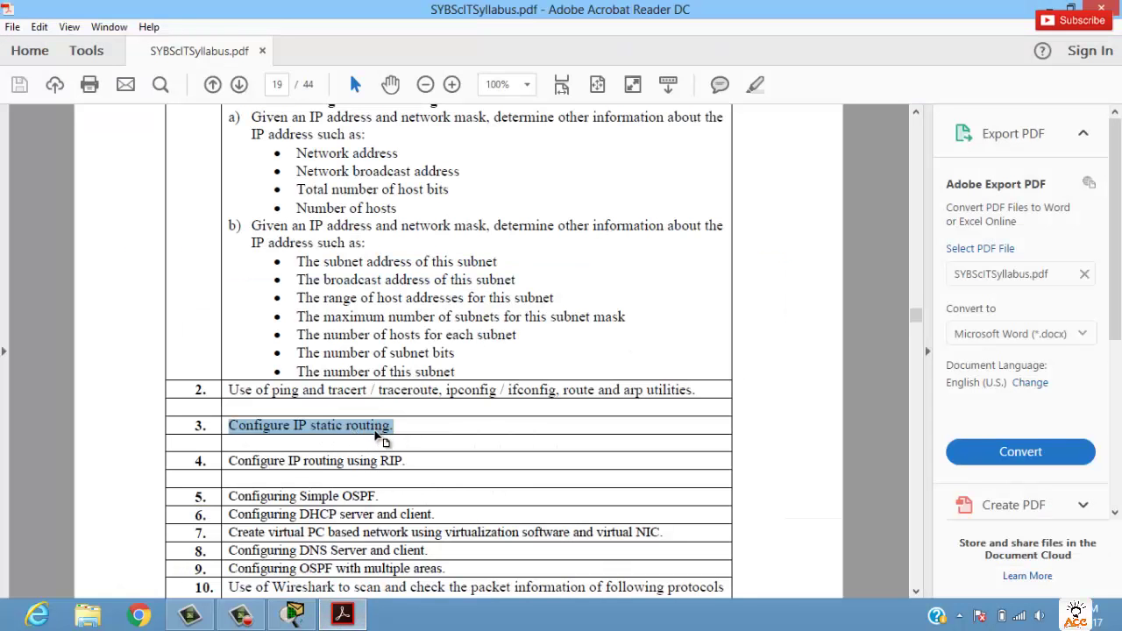
pyautogui.click(293, 615)
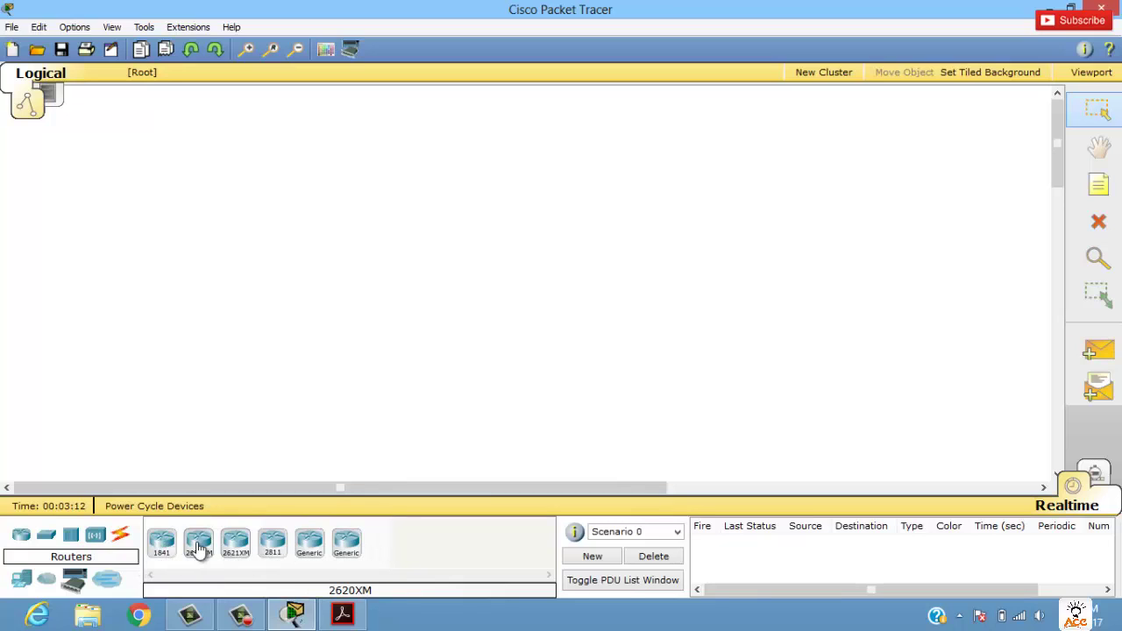
pyautogui.click(19, 582)
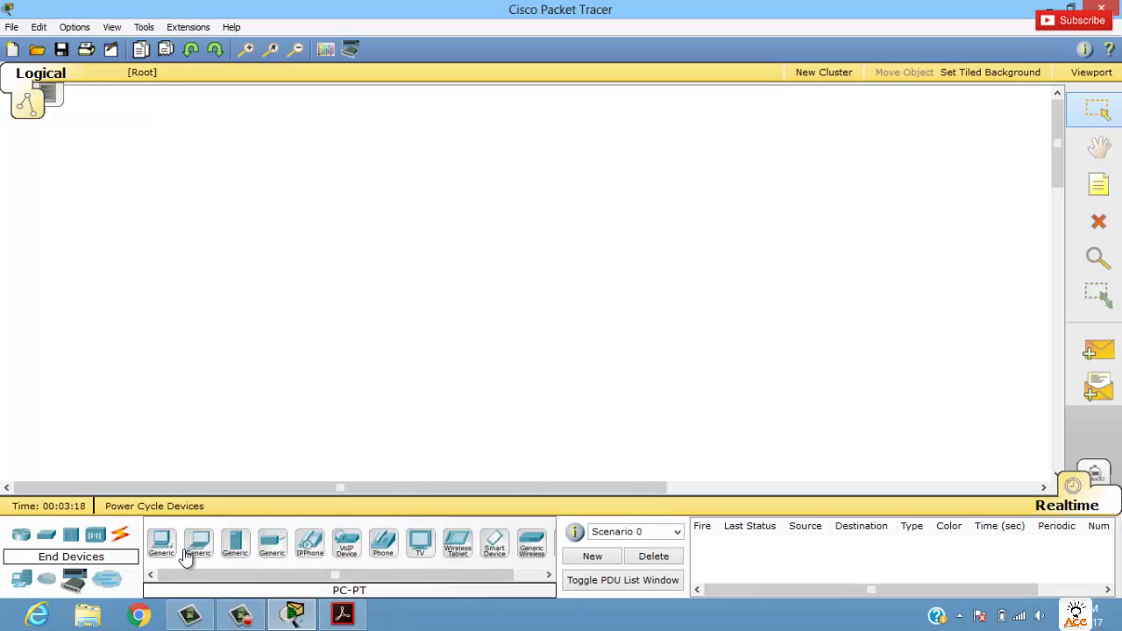
pyautogui.click(46, 535)
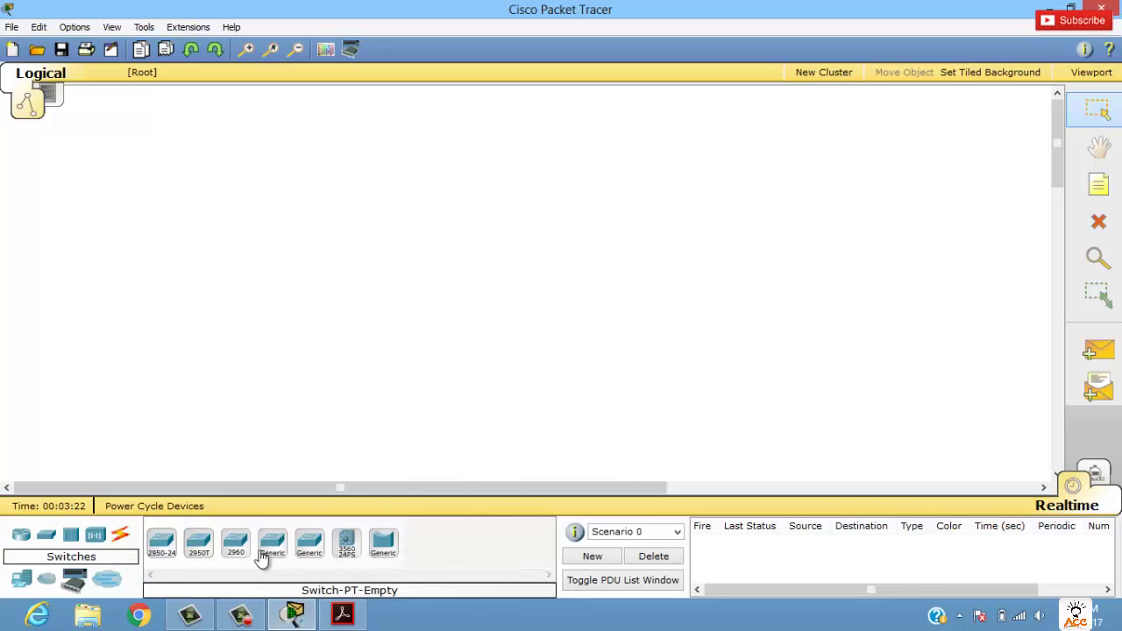
pyautogui.click(121, 536)
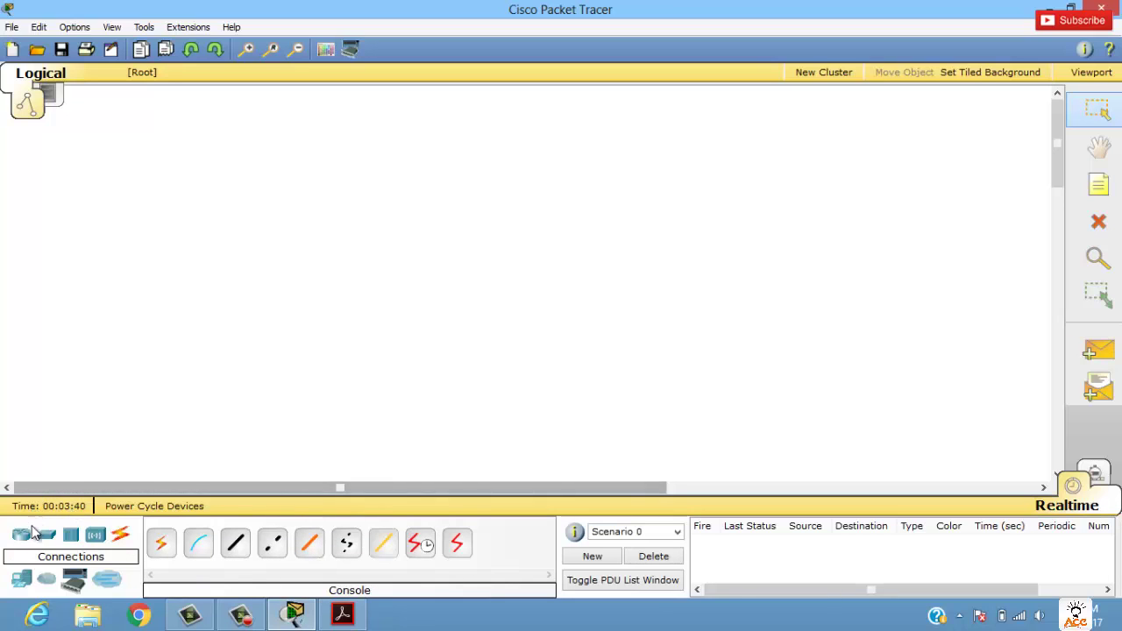
# Place two generic PCs (PC-PT) side by side in the left part of the logical workspace
pyautogui.click(21, 582)
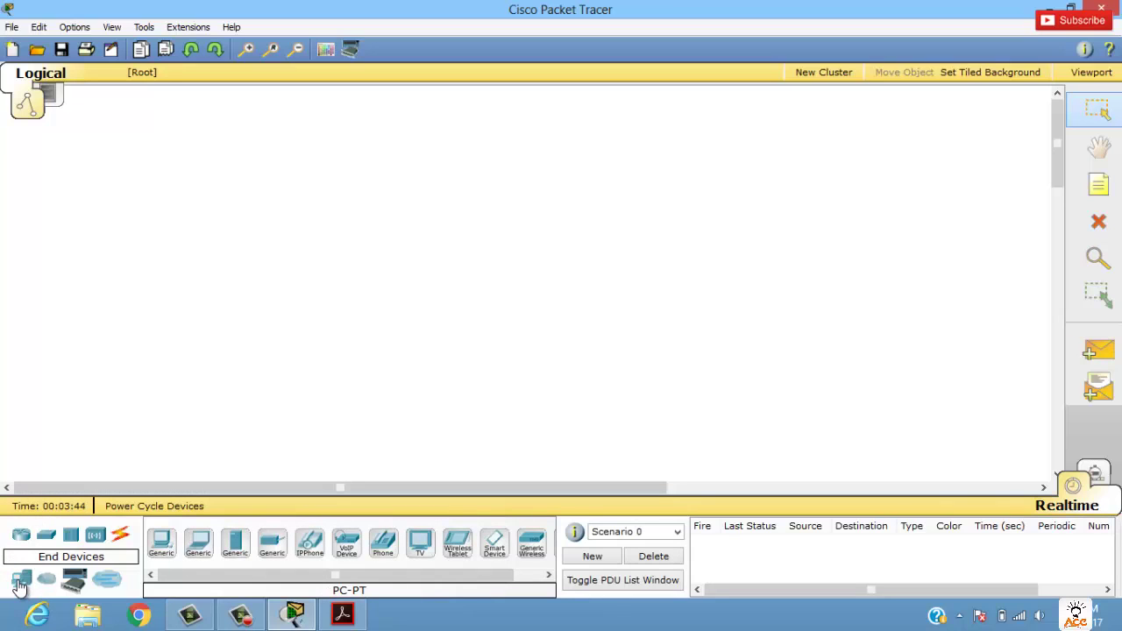
pyautogui.click(163, 548)
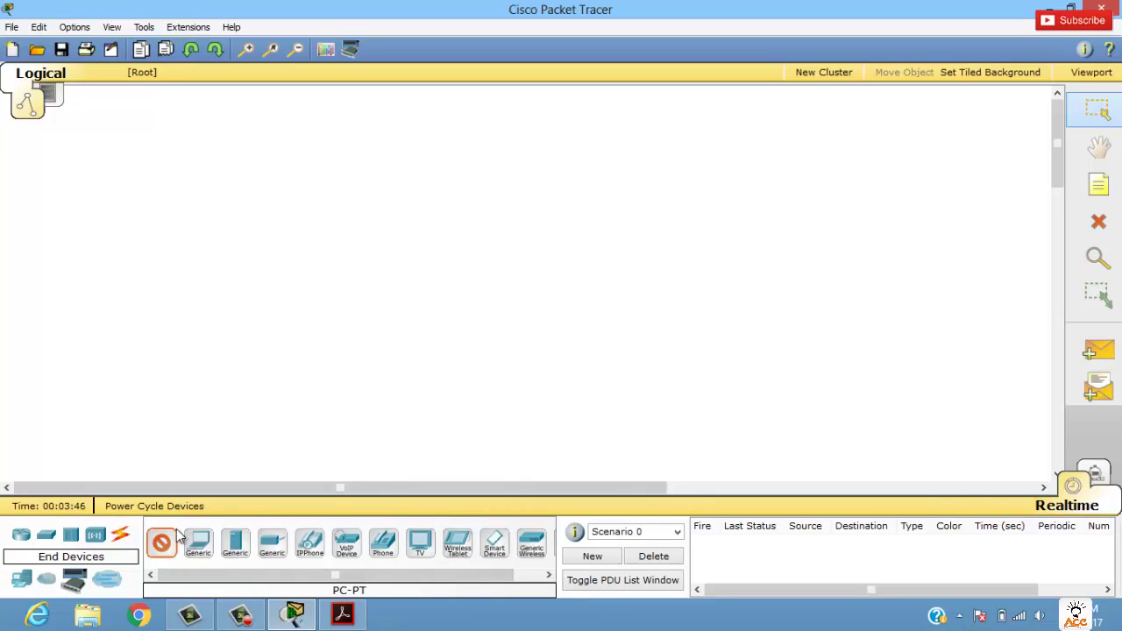
pyautogui.click(272, 300)
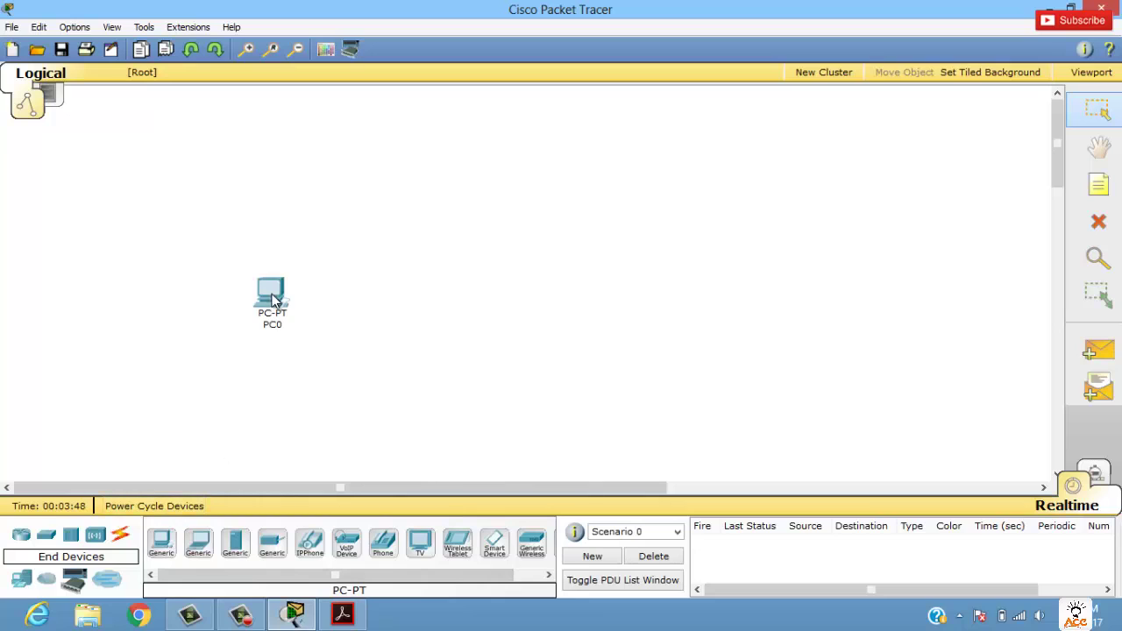
pyautogui.click(162, 545)
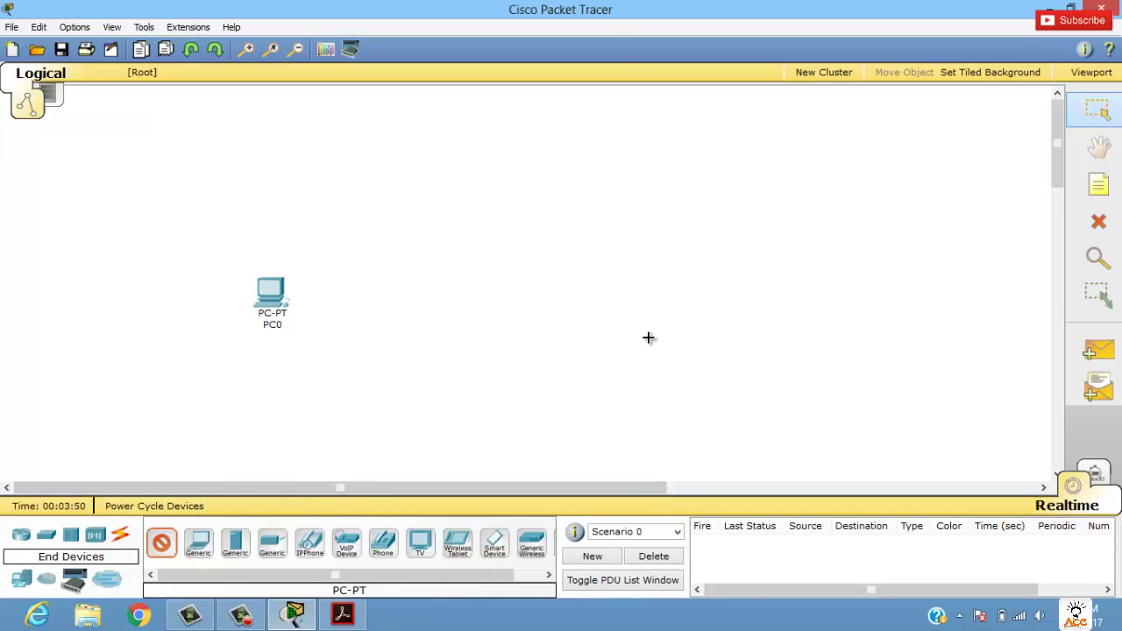
pyautogui.click(492, 291)
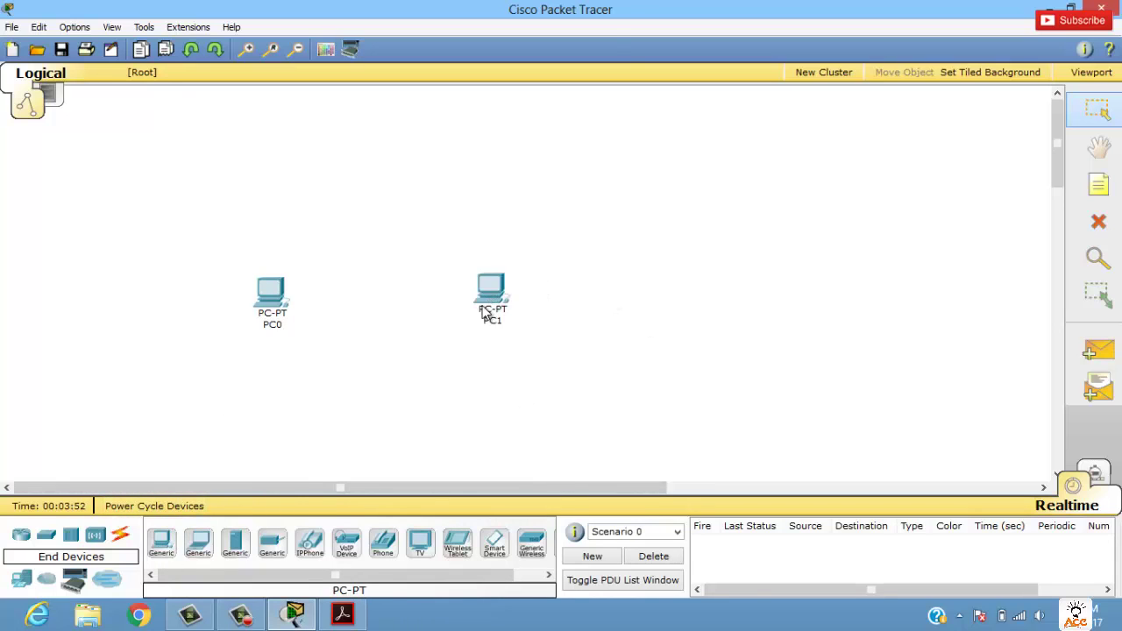
pyautogui.moveTo(256, 296); pyautogui.dragTo(201, 313)
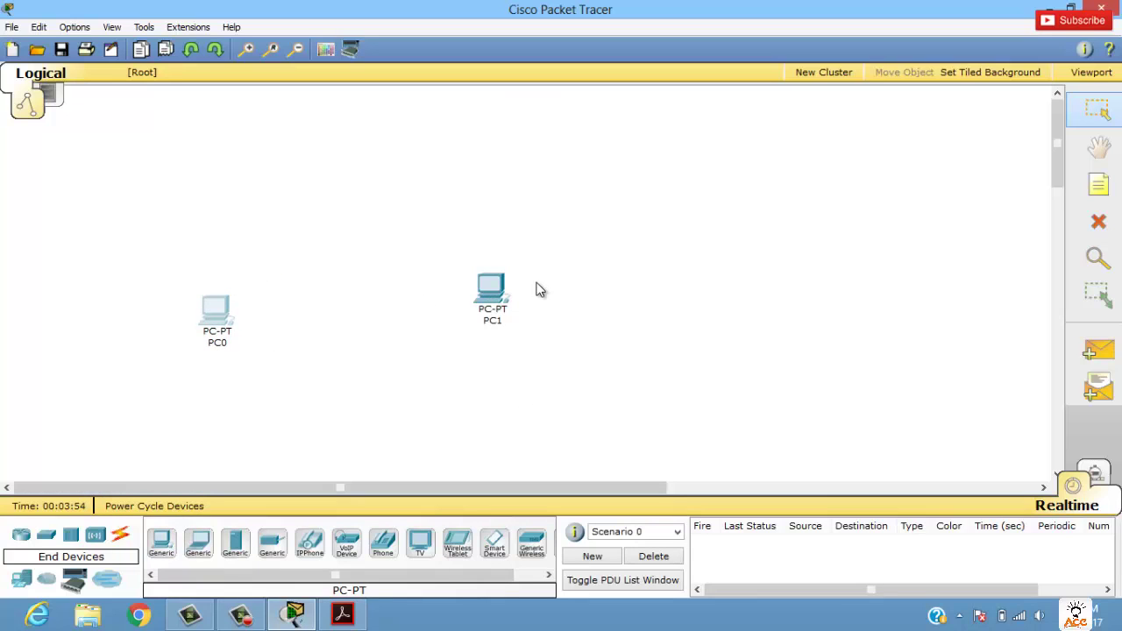
pyautogui.moveTo(505, 291); pyautogui.dragTo(381, 318)
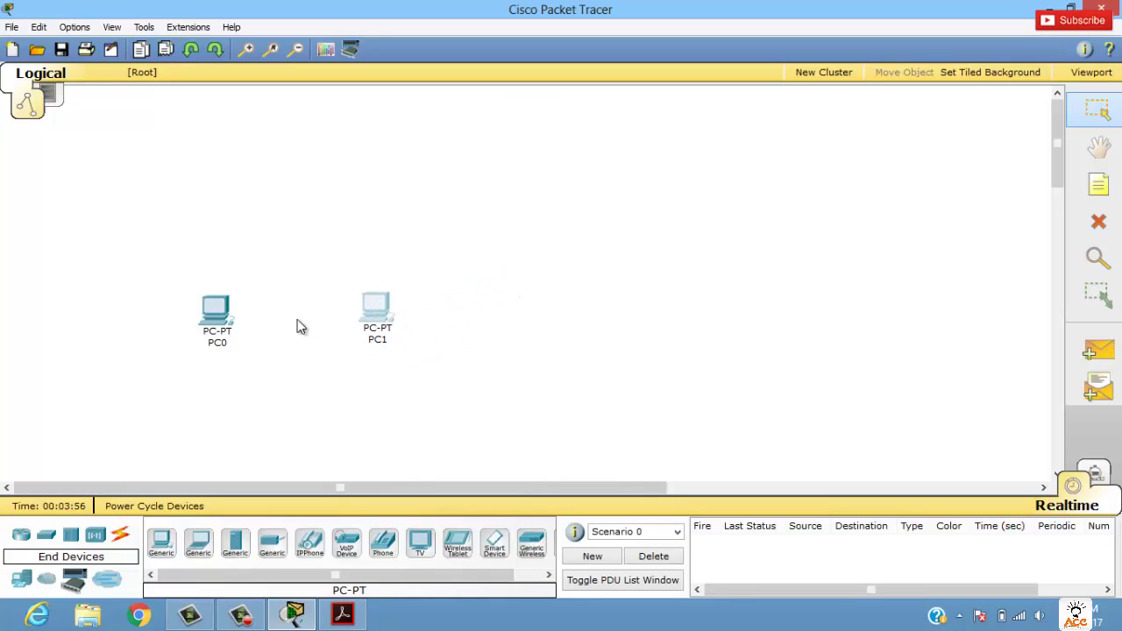
# Add a generic switch (Switch-PT) above the two PCs and arrange the three devices in a triangle
pyautogui.click(45, 535)
pyautogui.click(165, 544)
pyautogui.click(271, 542)
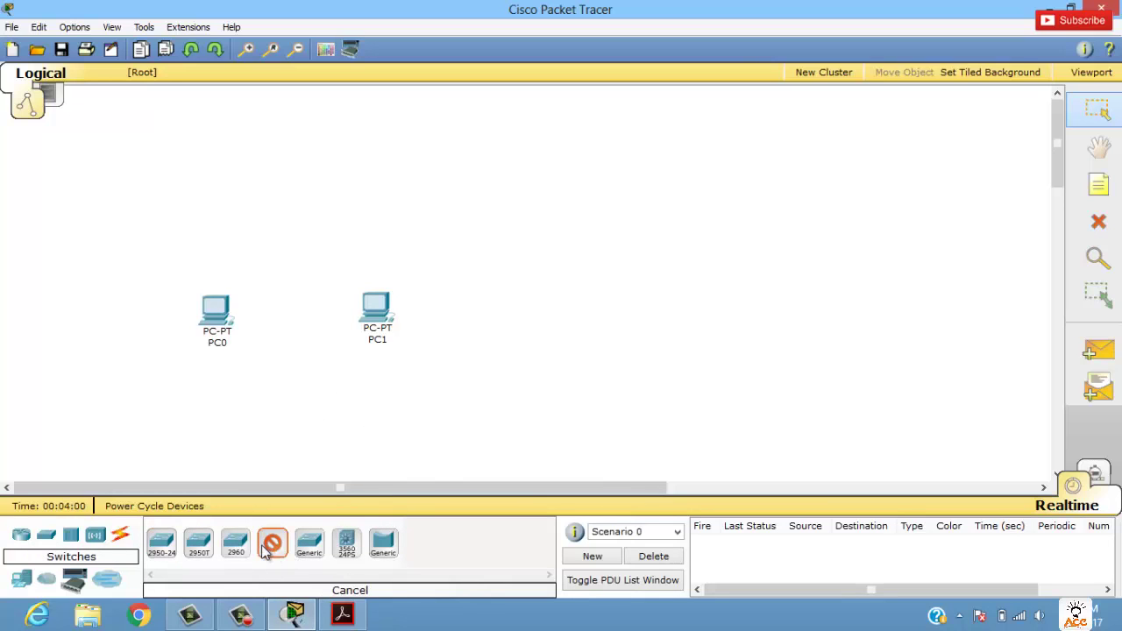
pyautogui.click(268, 226)
pyautogui.moveTo(207, 335); pyautogui.dragTo(154, 366)
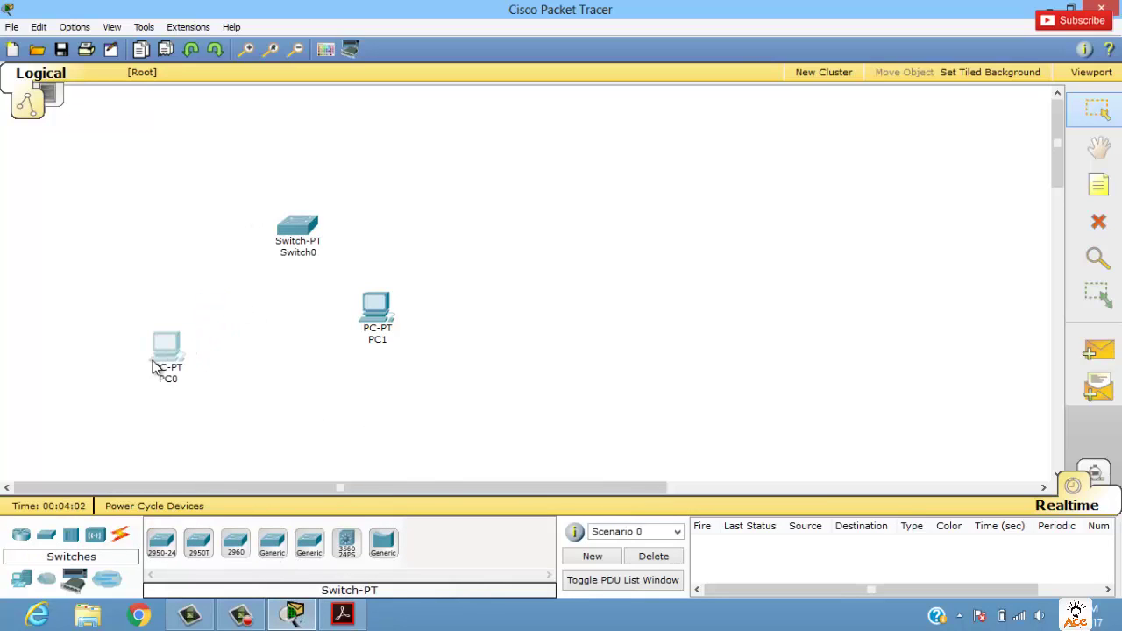
pyautogui.moveTo(375, 312); pyautogui.dragTo(371, 376)
pyautogui.moveTo(298, 230); pyautogui.dragTo(281, 238)
pyautogui.moveTo(176, 355); pyautogui.dragTo(169, 368)
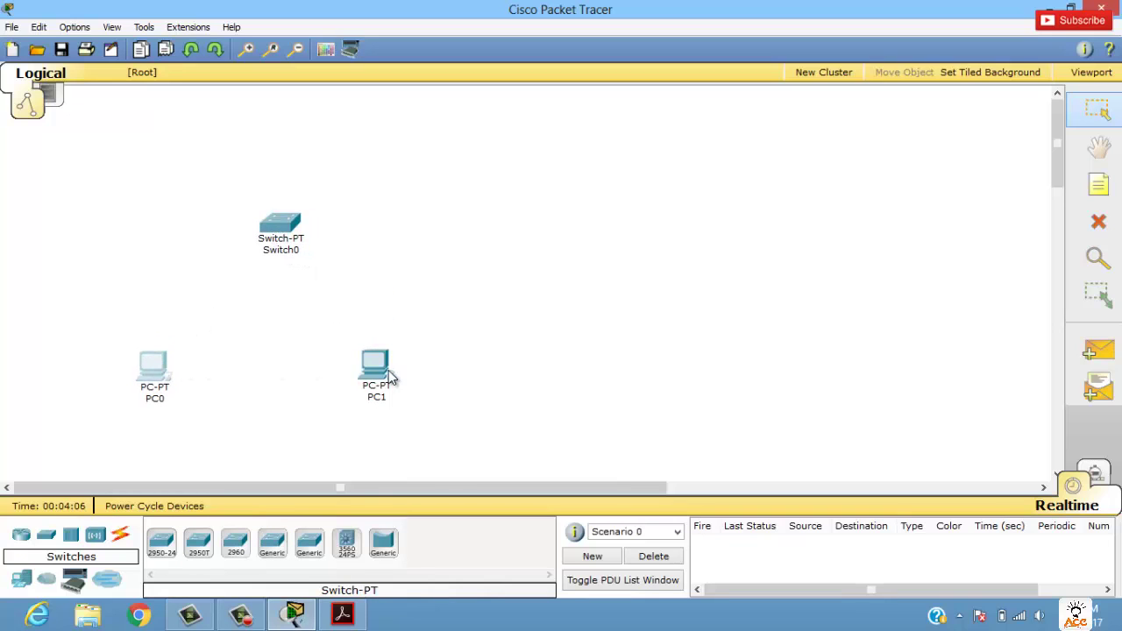
pyautogui.moveTo(387, 376); pyautogui.dragTo(381, 377)
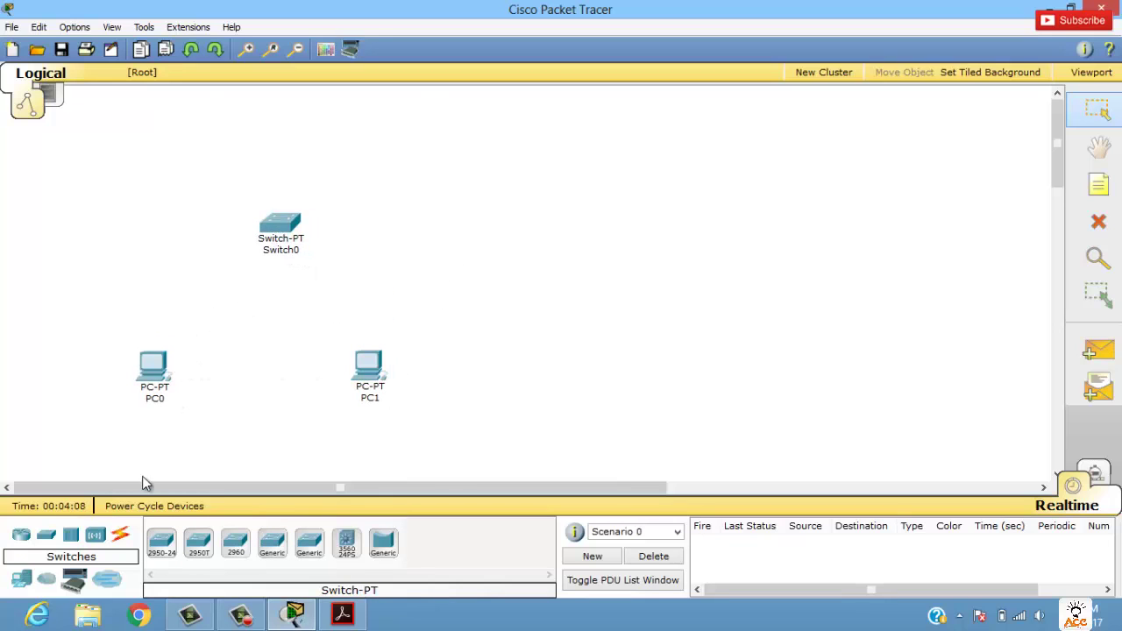
# Connect PC0 and PC1 to Switch0 using the automatically chosen connection type, and nudge PC0 slightly towards PC1
pyautogui.click(120, 537)
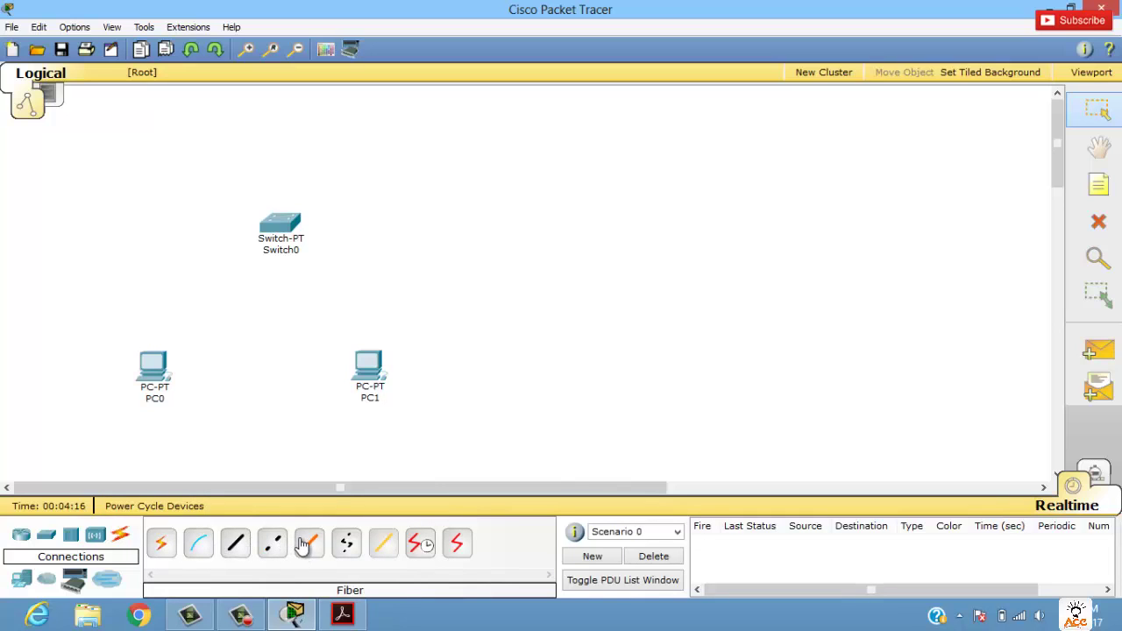
pyautogui.click(164, 550)
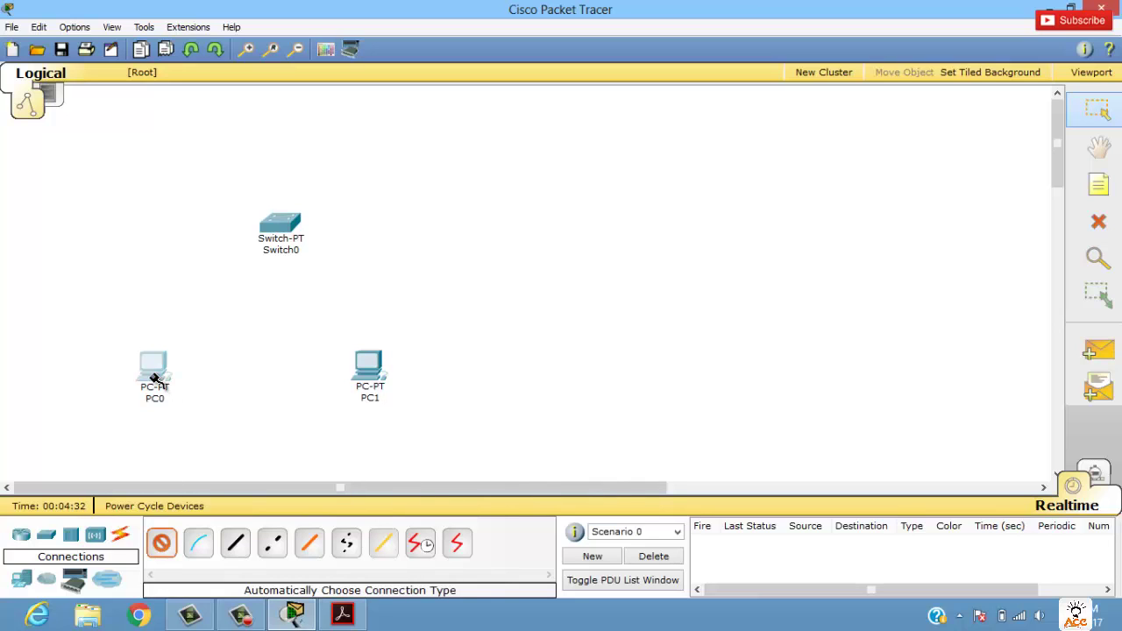
pyautogui.click(155, 376)
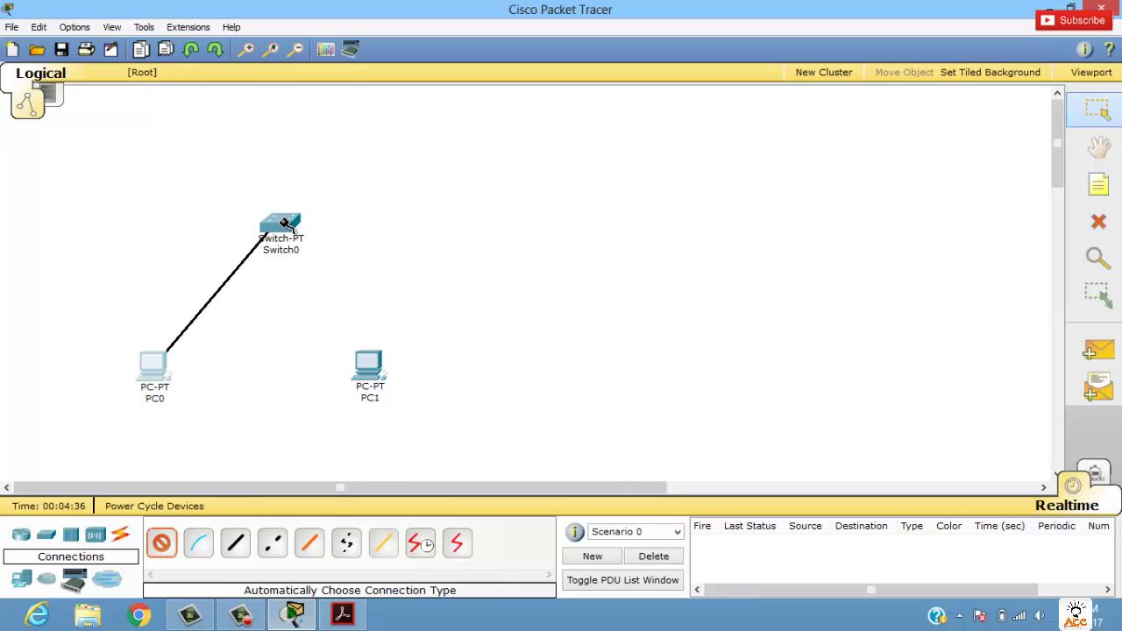
pyautogui.moveTo(285, 222)
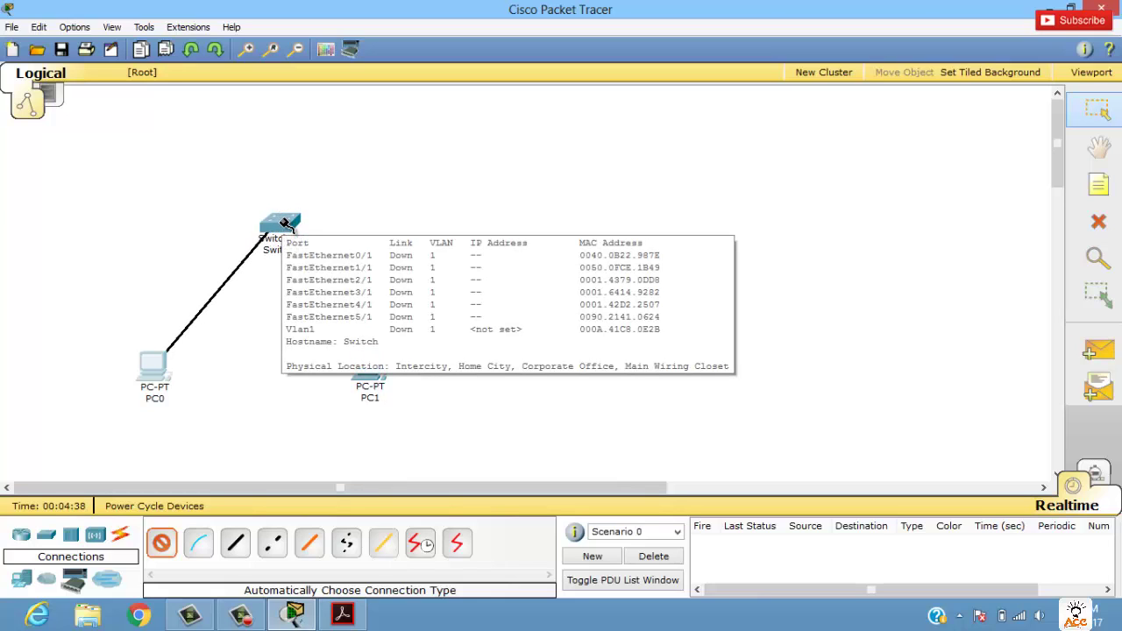
pyautogui.click(285, 223)
pyautogui.click(165, 550)
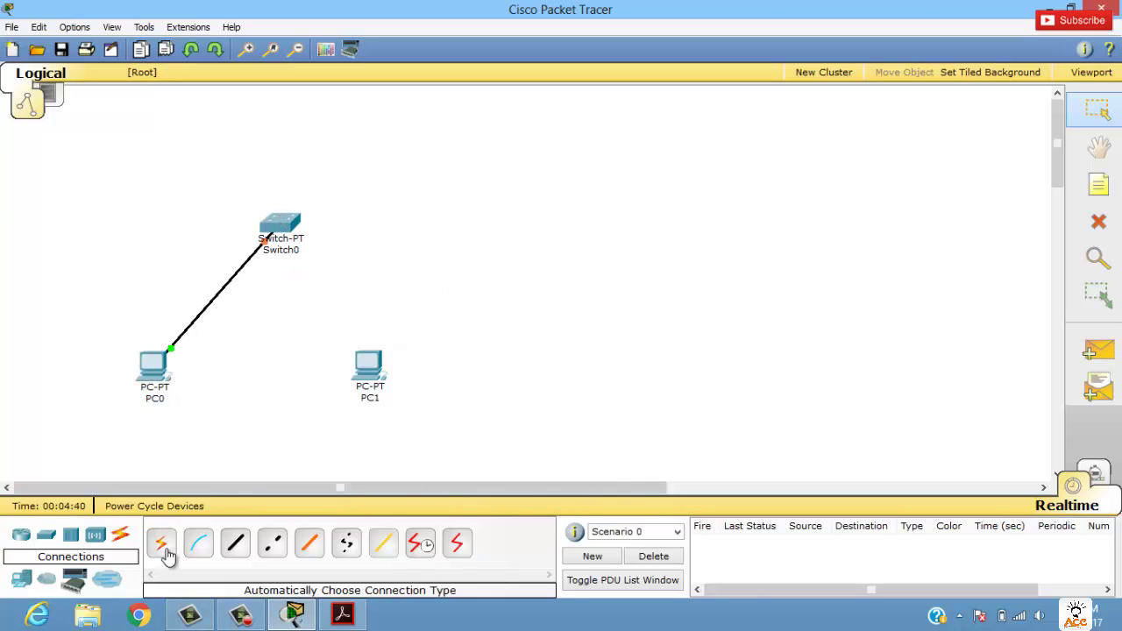
pyautogui.click(370, 368)
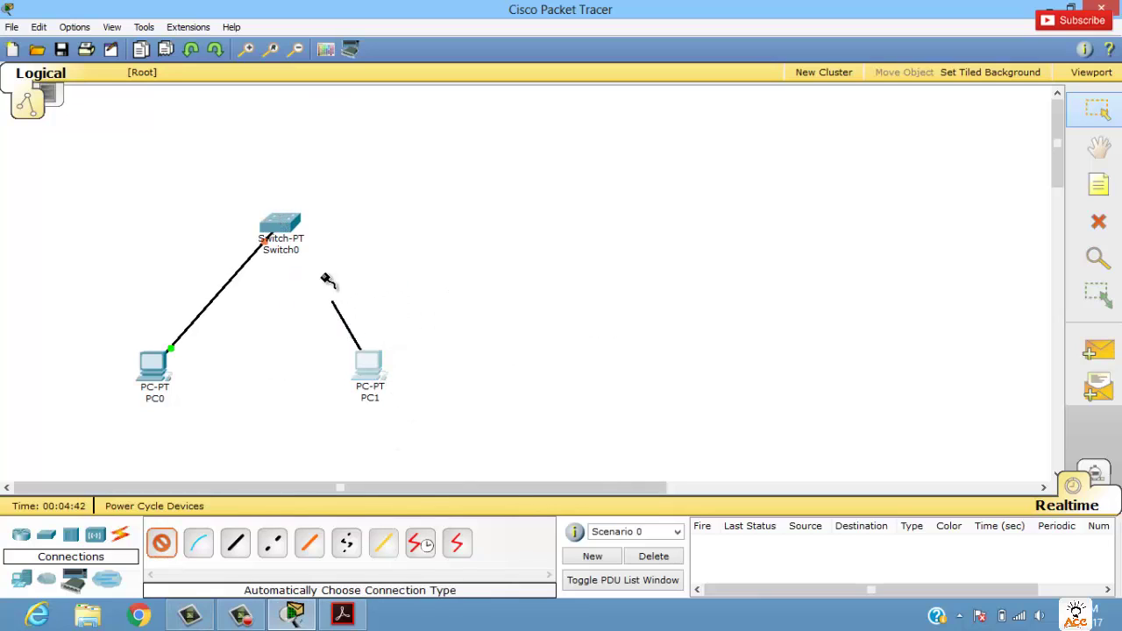
pyautogui.click(285, 243)
pyautogui.moveTo(151, 369); pyautogui.dragTo(163, 370)
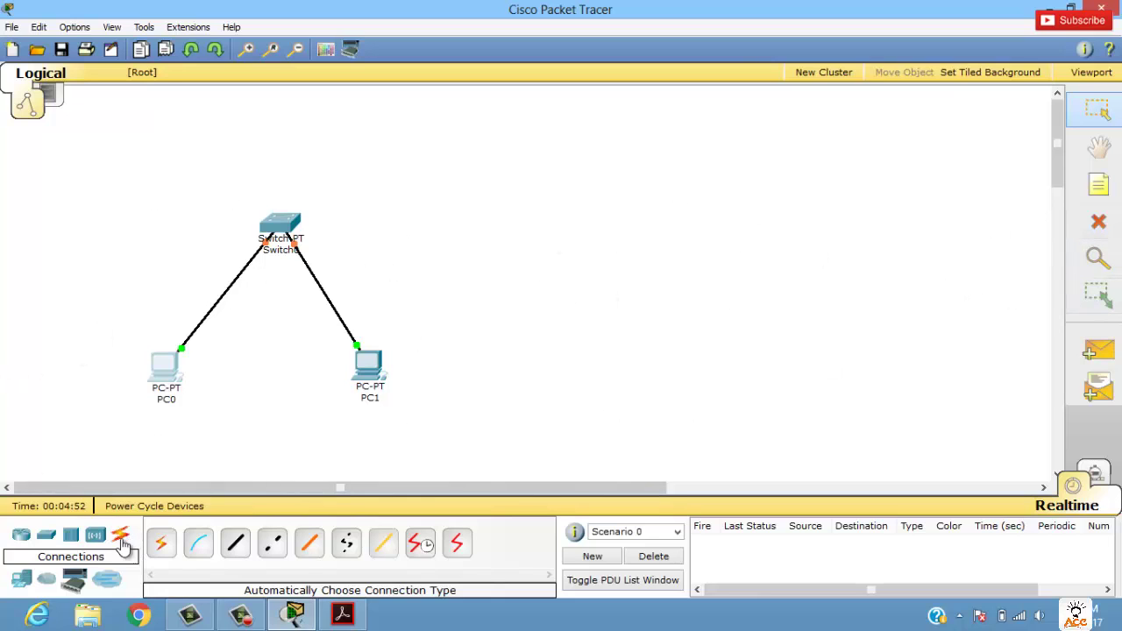
# Add a second generic switch (Switch-PT) in the right part of the workspace, roughly level with Switch0
pyautogui.click(46, 535)
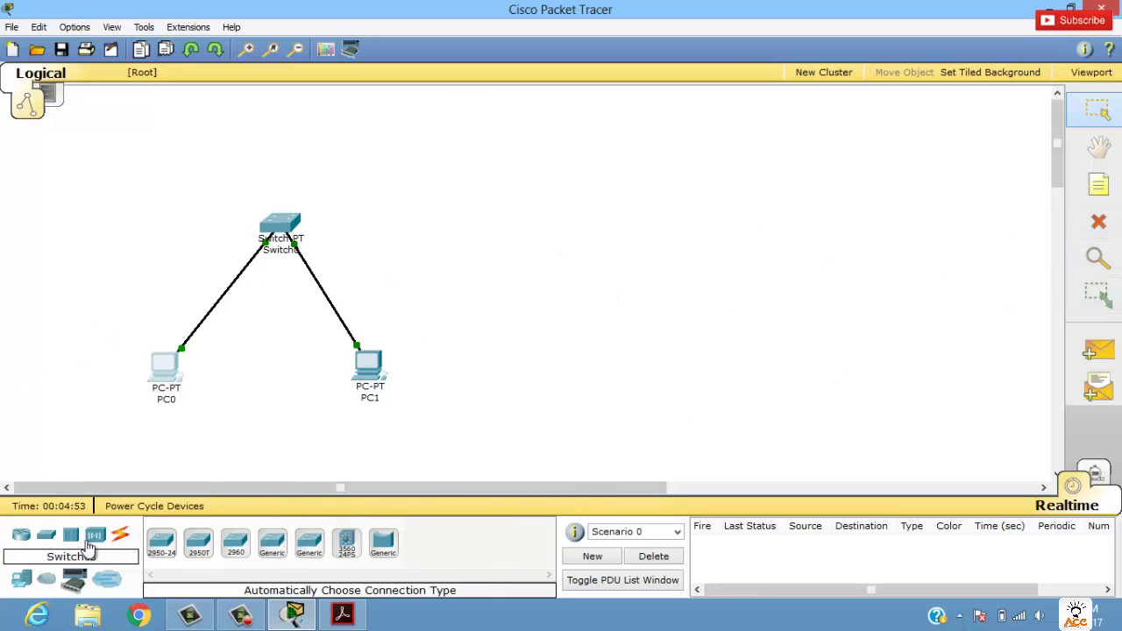
pyautogui.click(274, 550)
pyautogui.click(752, 213)
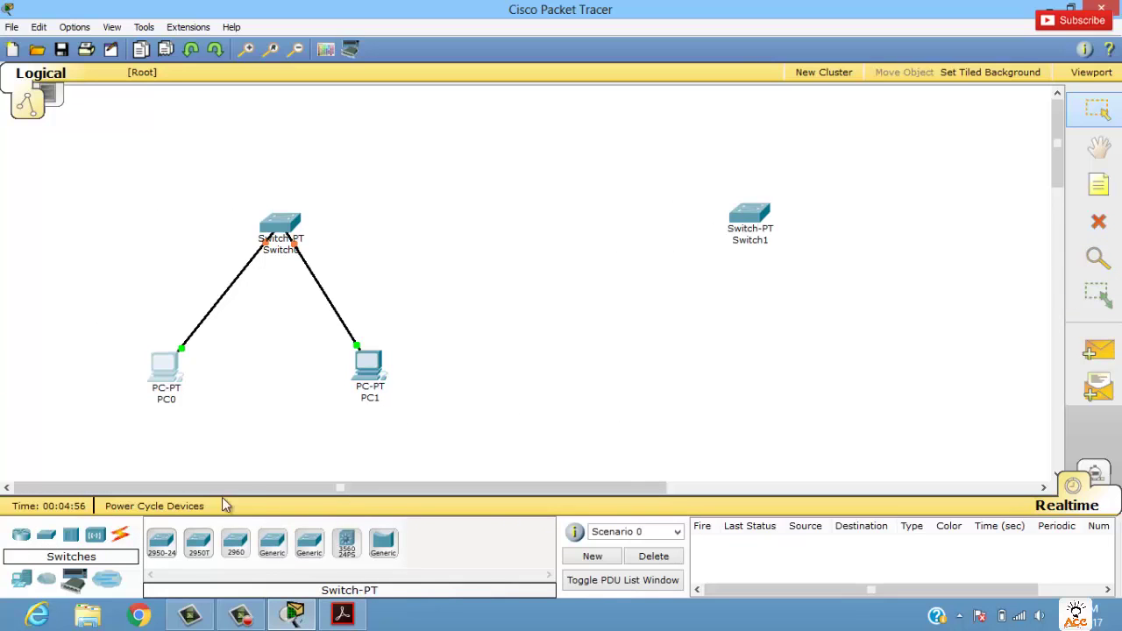
# Place two more generic PCs below Switch1, one on each side, and align them in a row
pyautogui.click(21, 580)
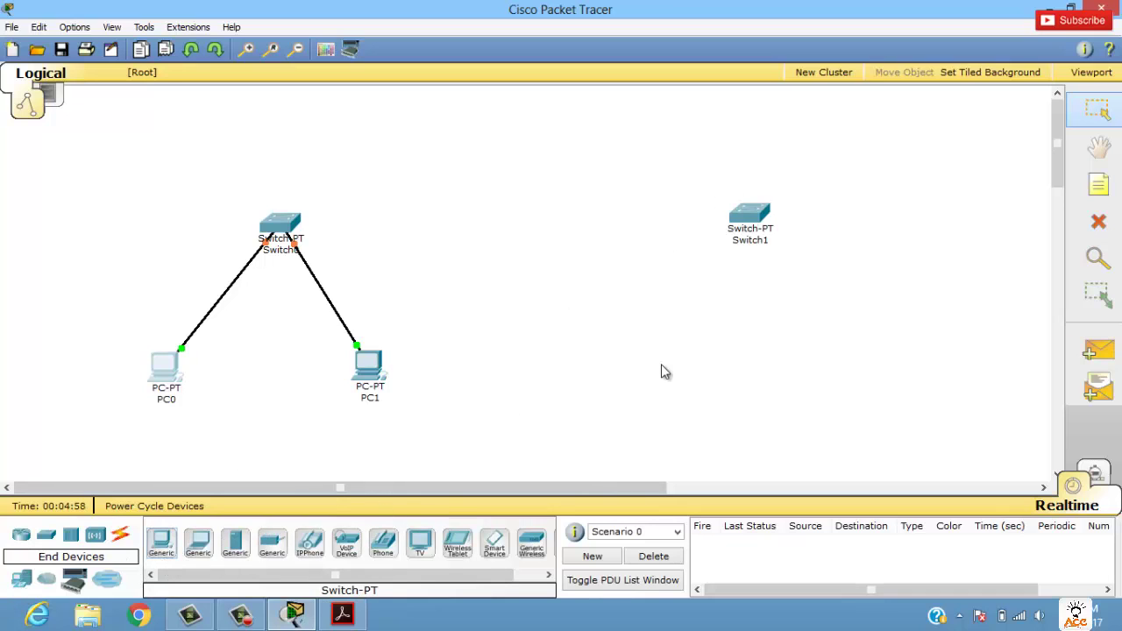
pyautogui.click(162, 542)
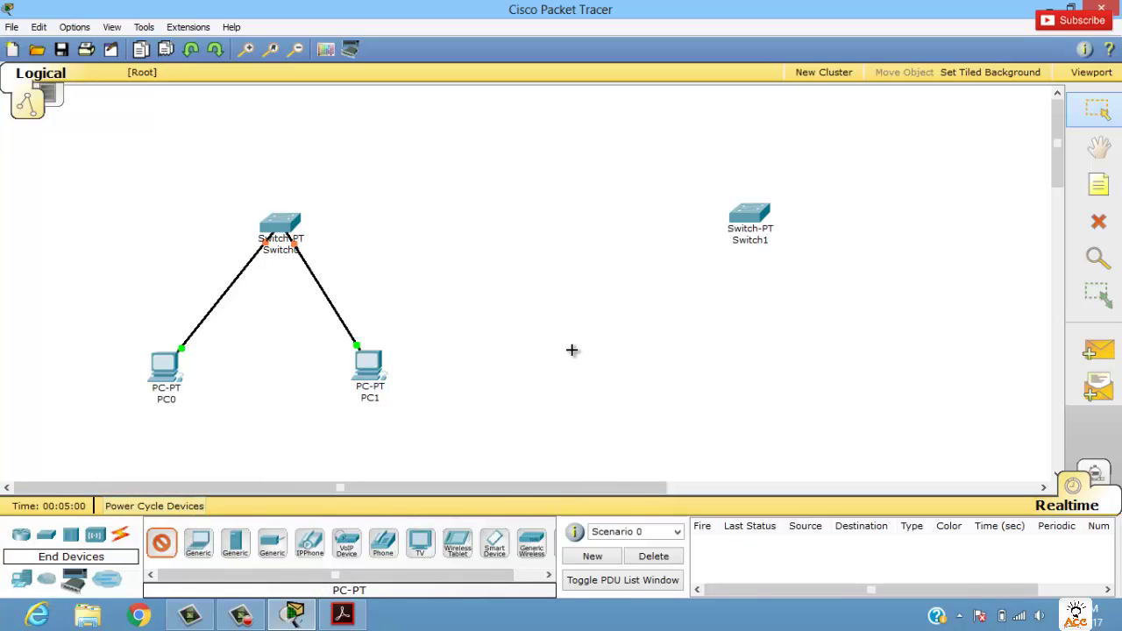
pyautogui.click(626, 365)
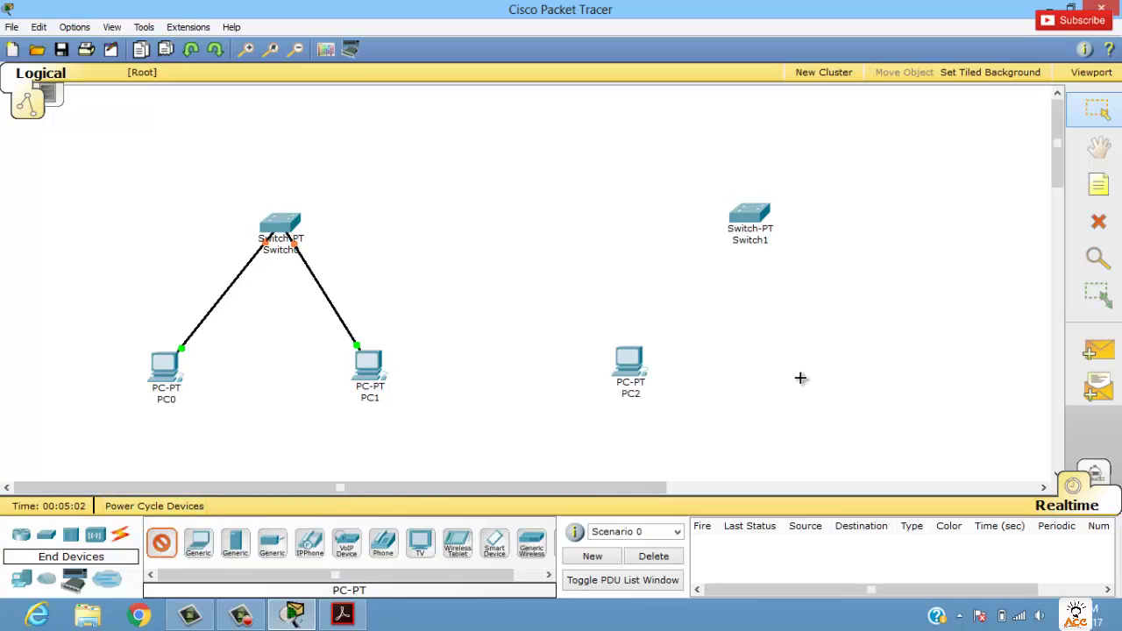
pyautogui.click(875, 364)
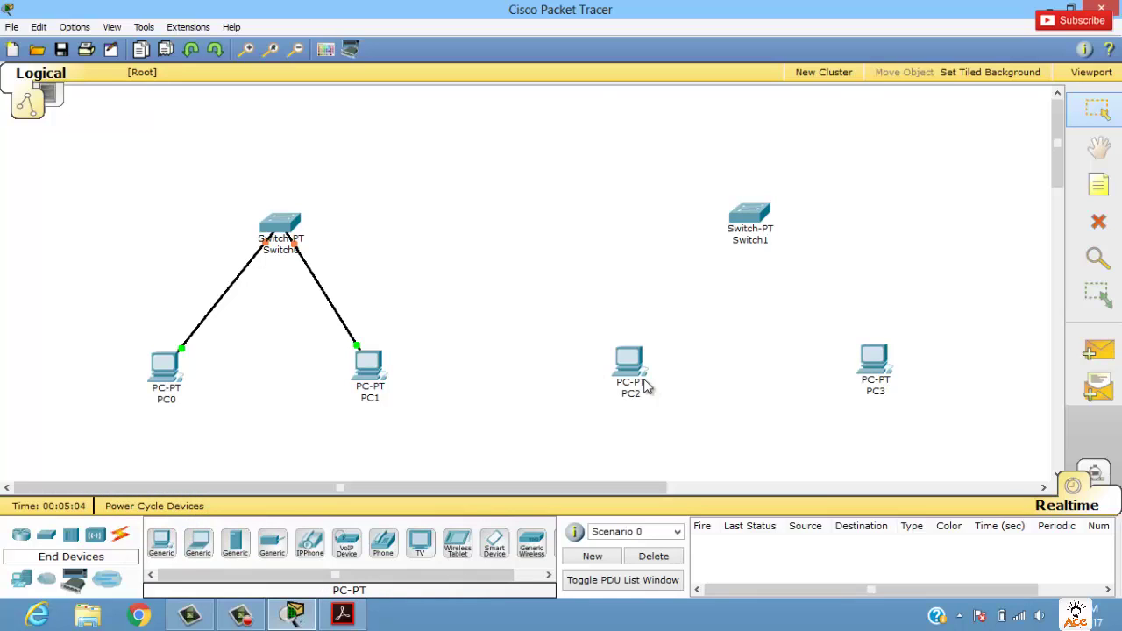
pyautogui.moveTo(646, 387); pyautogui.dragTo(648, 396)
pyautogui.moveTo(880, 373); pyautogui.dragTo(881, 377)
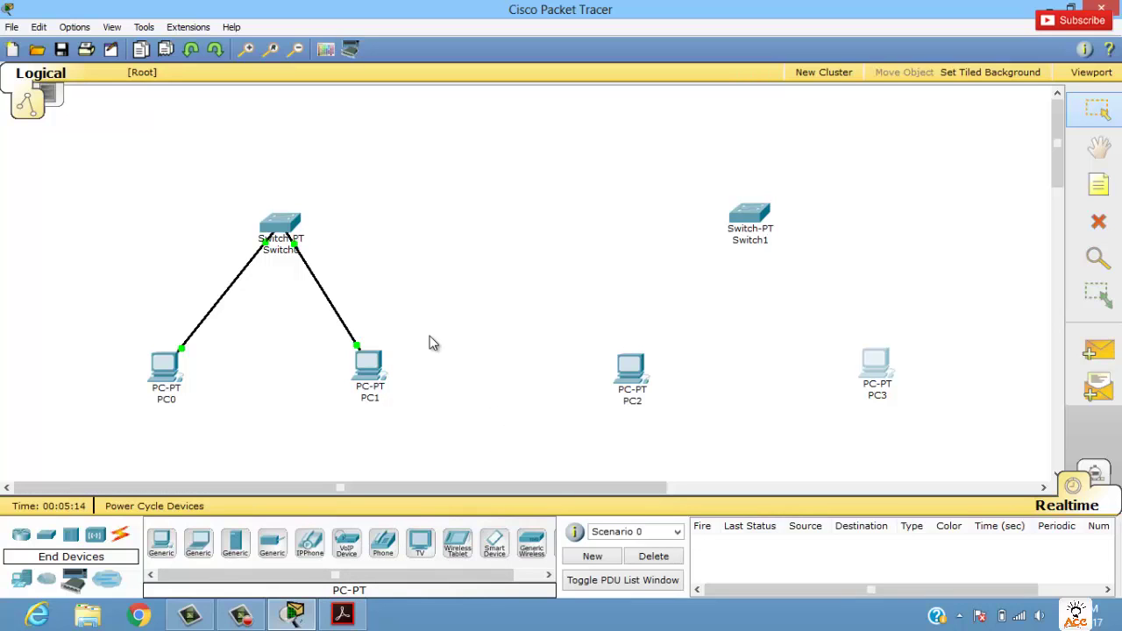
# Connect PC2 and PC3 to Switch1 using the automatically chosen connection type
pyautogui.moveTo(890, 372)
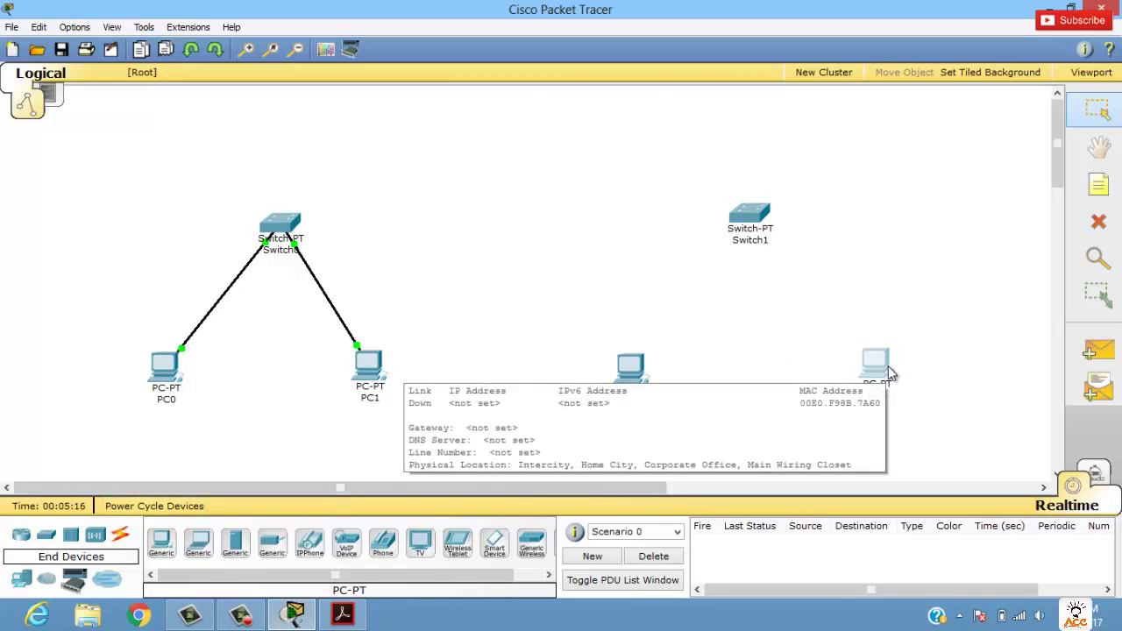
pyautogui.click(121, 536)
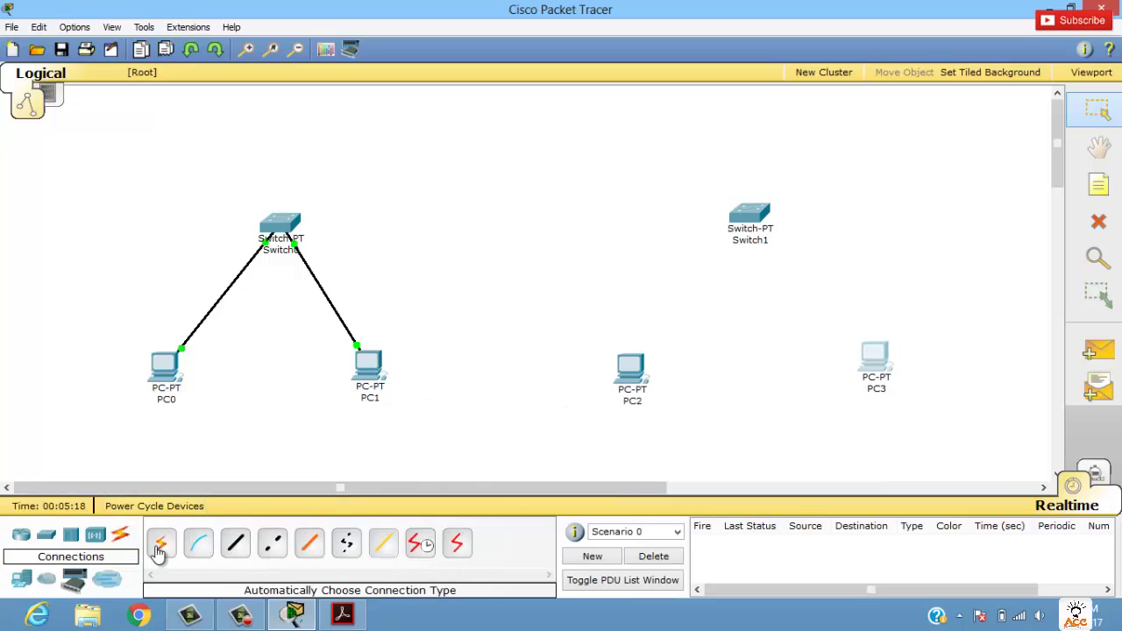
pyautogui.click(161, 543)
pyautogui.click(631, 369)
pyautogui.click(749, 213)
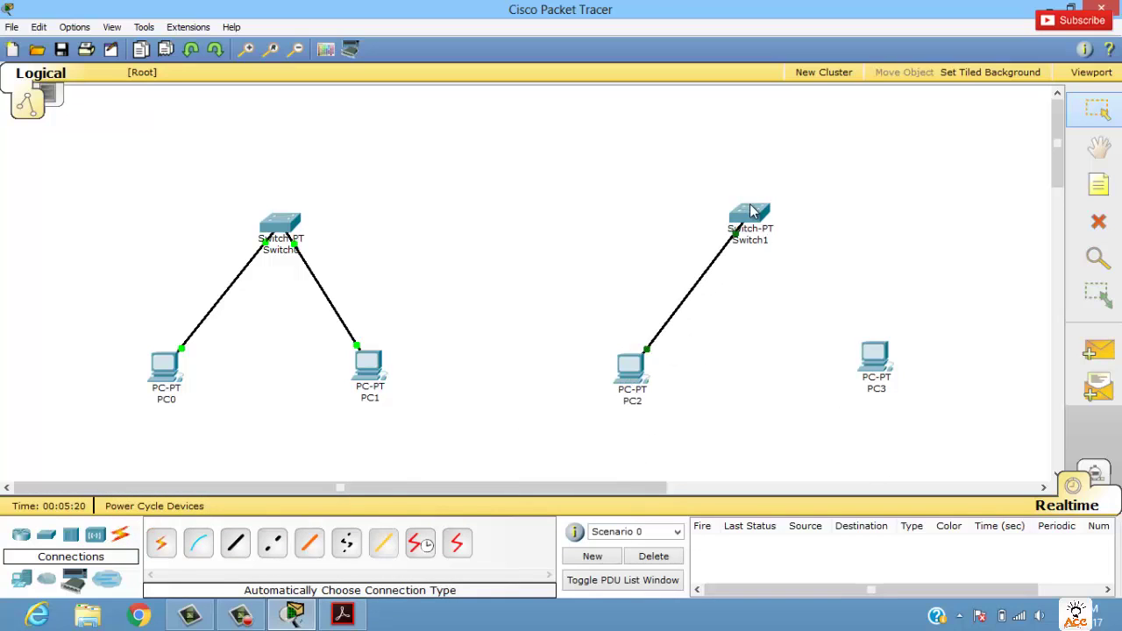
pyautogui.click(166, 545)
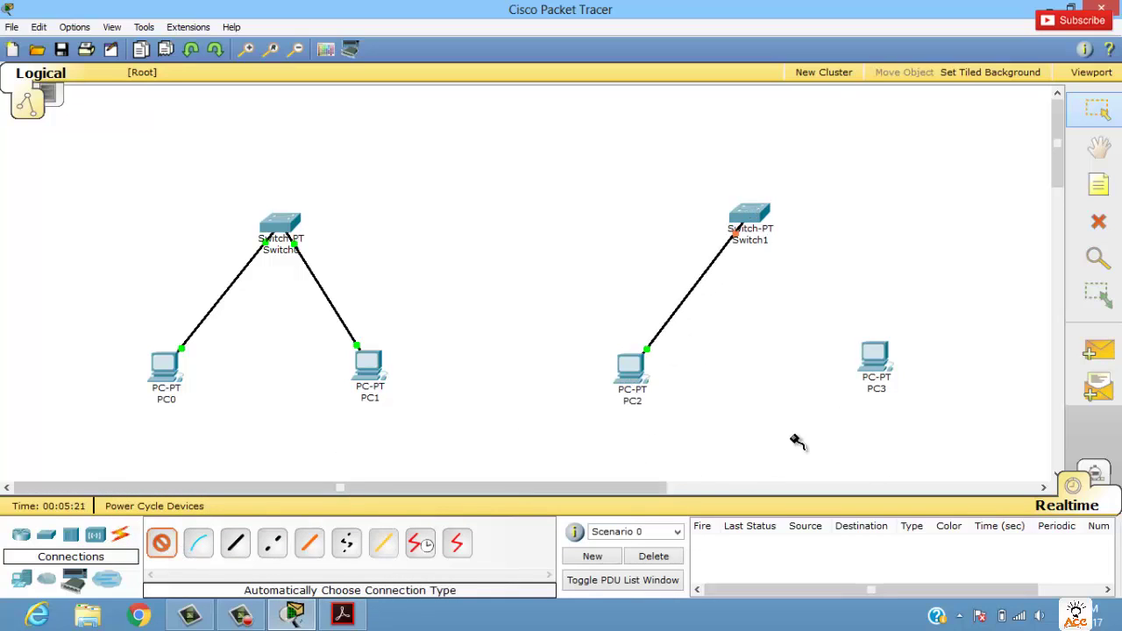
pyautogui.click(880, 344)
pyautogui.click(752, 216)
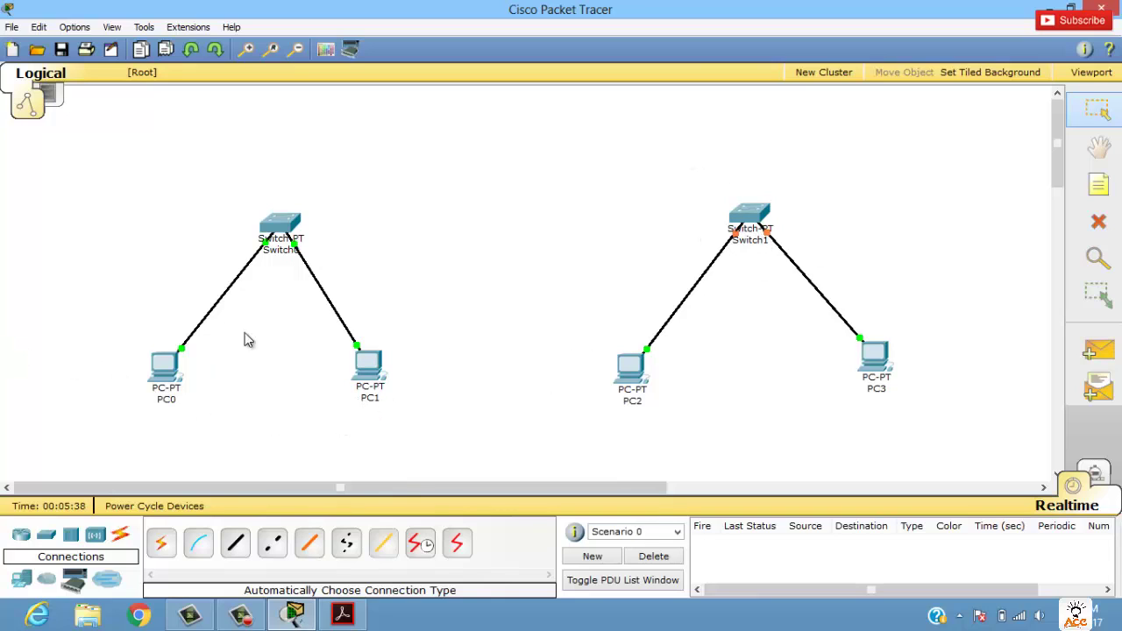
# Place a note reading 192.168.1.2 beside PC0, on its outer side
pyautogui.press('n')
pyautogui.click(85, 373)
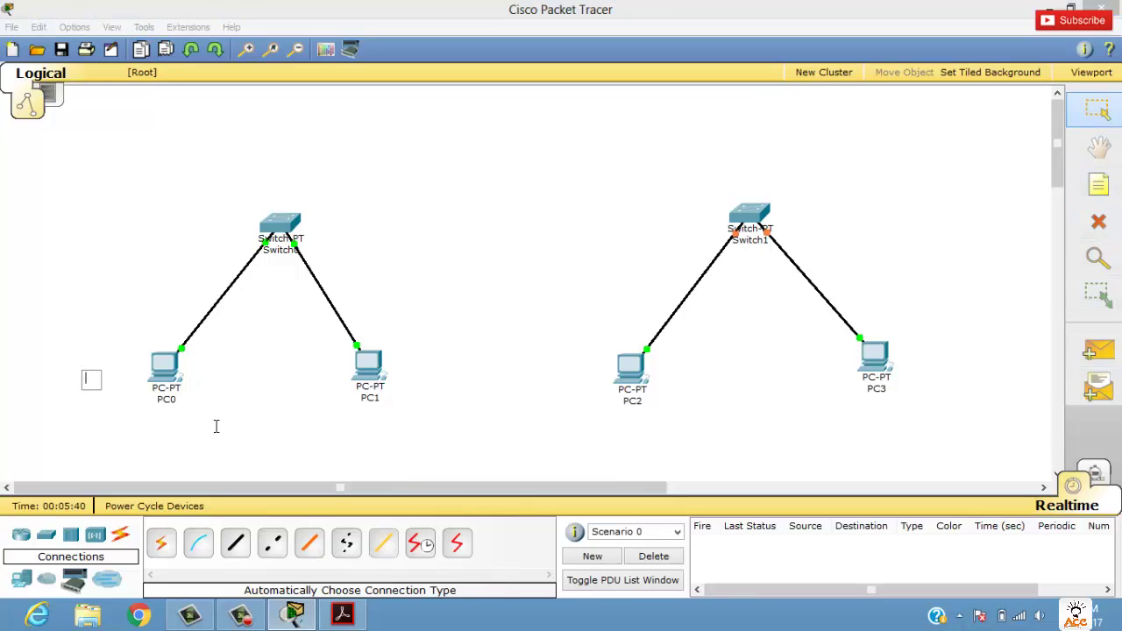
pyautogui.write('192.168.')
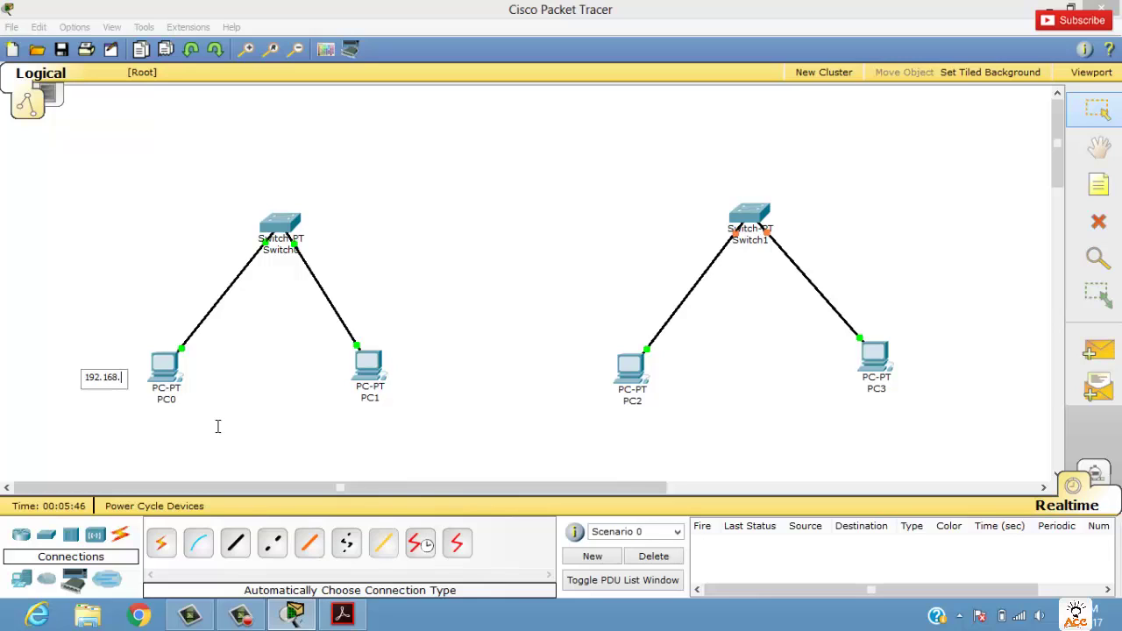
pyautogui.write('1.2')
# Place a note reading 192.168.1.3 beside PC1 and shift it slightly away from the PC icon
pyautogui.click(1098, 184)
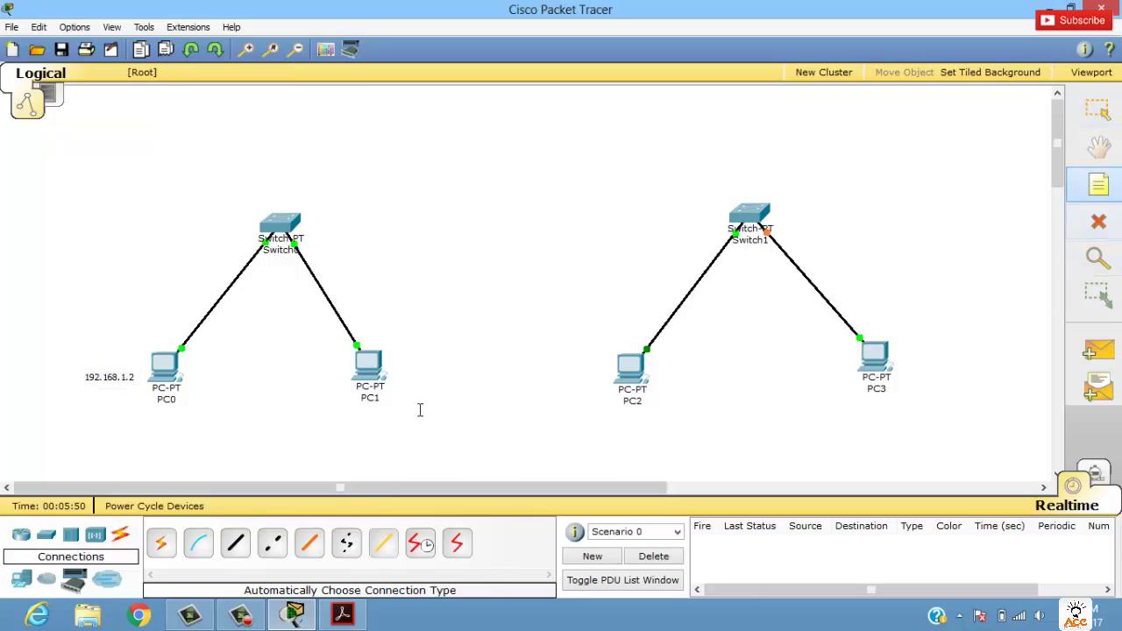
pyautogui.click(386, 357)
pyautogui.write('1')
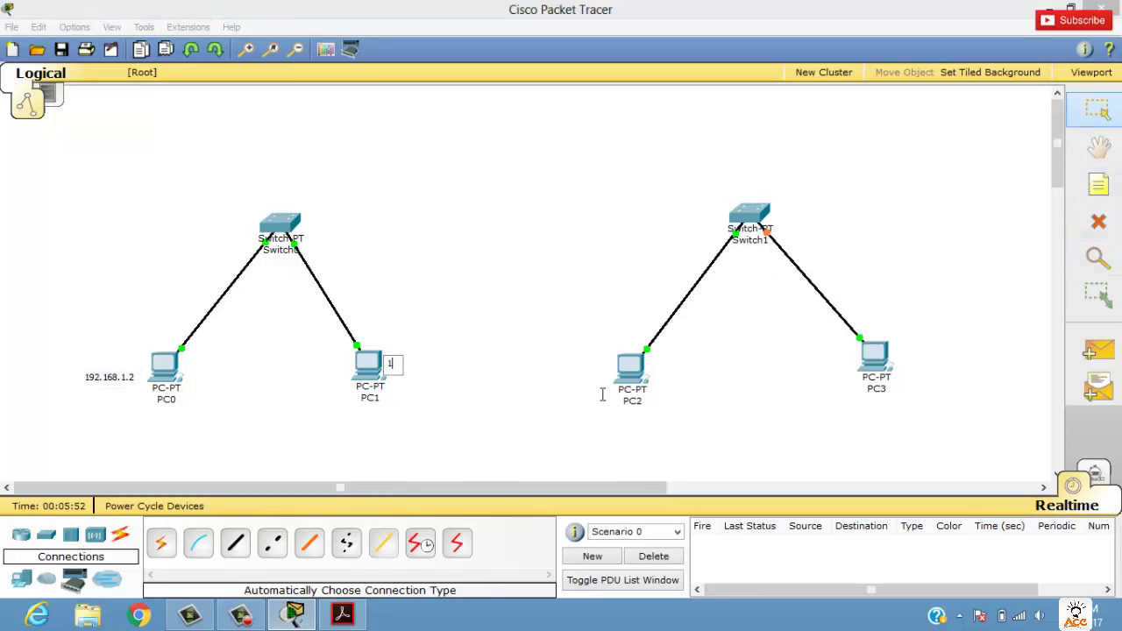
pyautogui.write('92.168.1.3')
pyautogui.click(566, 290)
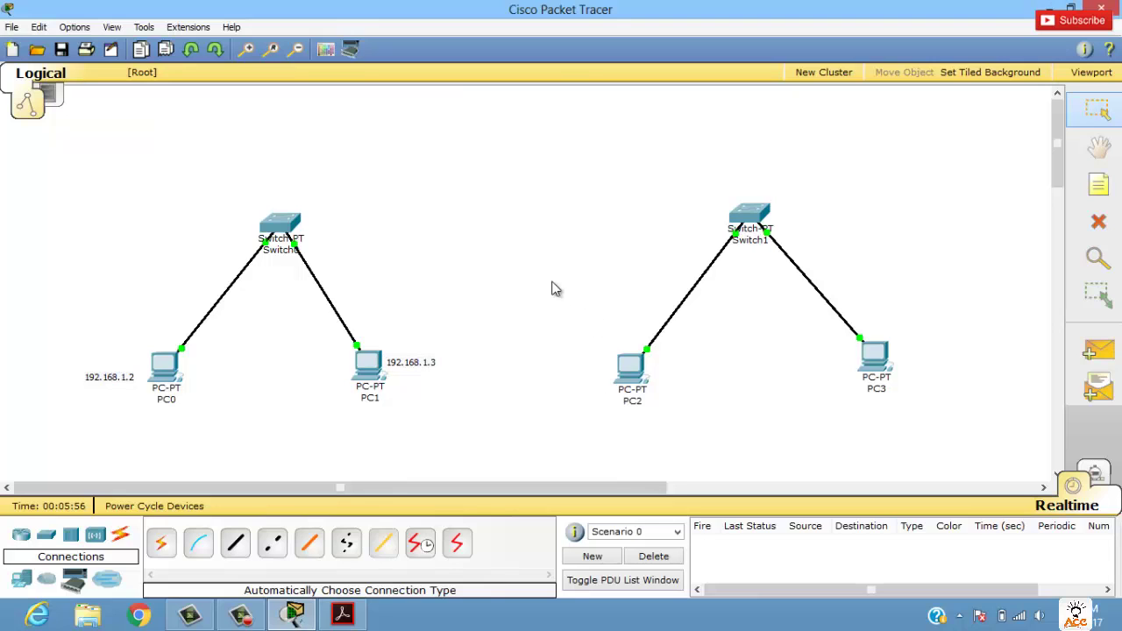
pyautogui.moveTo(422, 364); pyautogui.dragTo(432, 381)
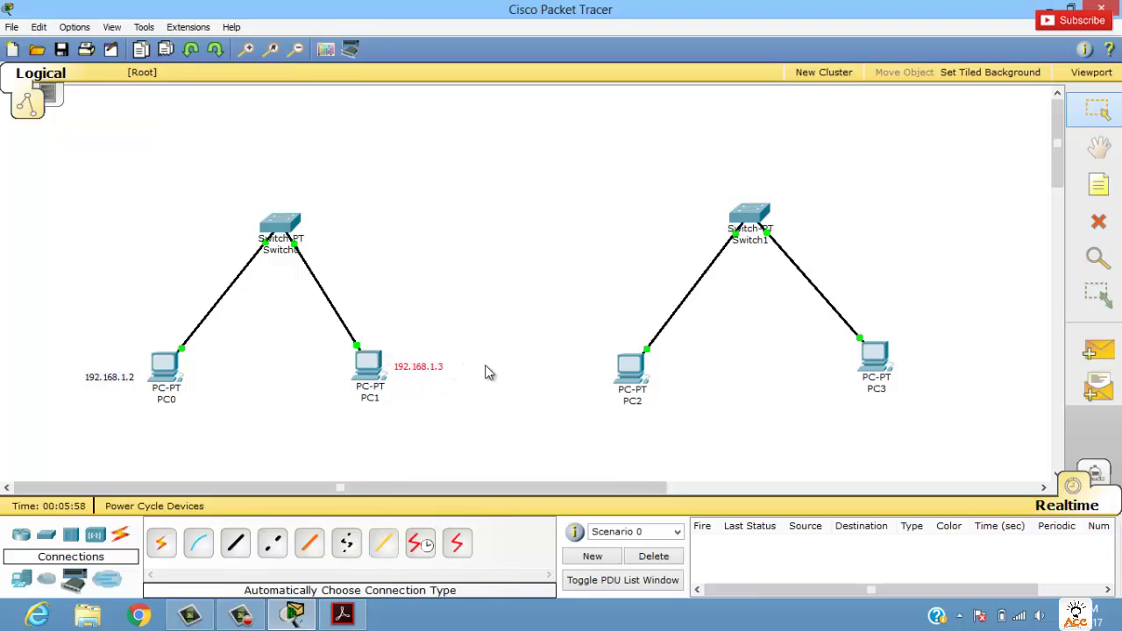
# Place a note below PC2 and make its text read 192.168.2.2
pyautogui.press('n')
pyautogui.click(592, 422)
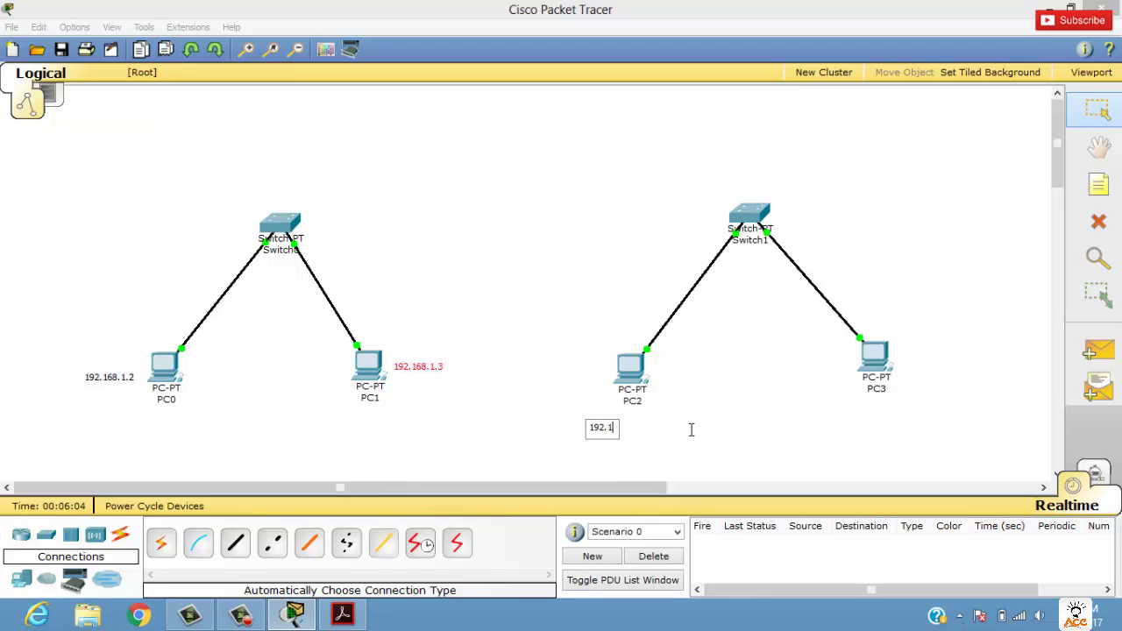
pyautogui.write('192.168.1.3')
pyautogui.scroll(-2, 846, 369)
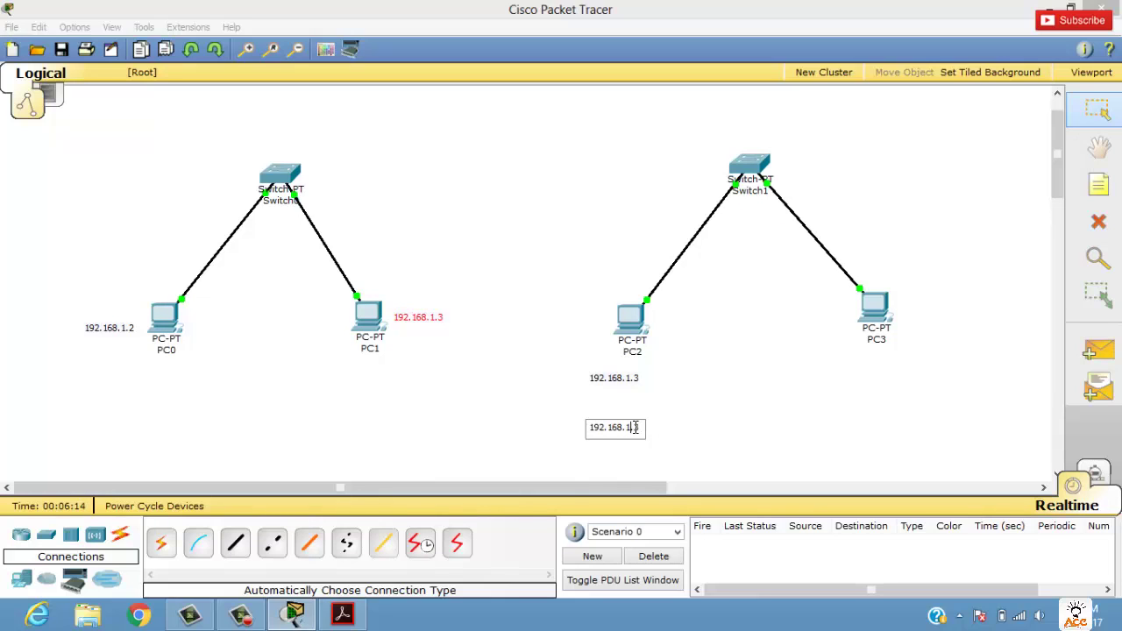
pyautogui.press('BackSpace')
pyautogui.press('BackSpace')
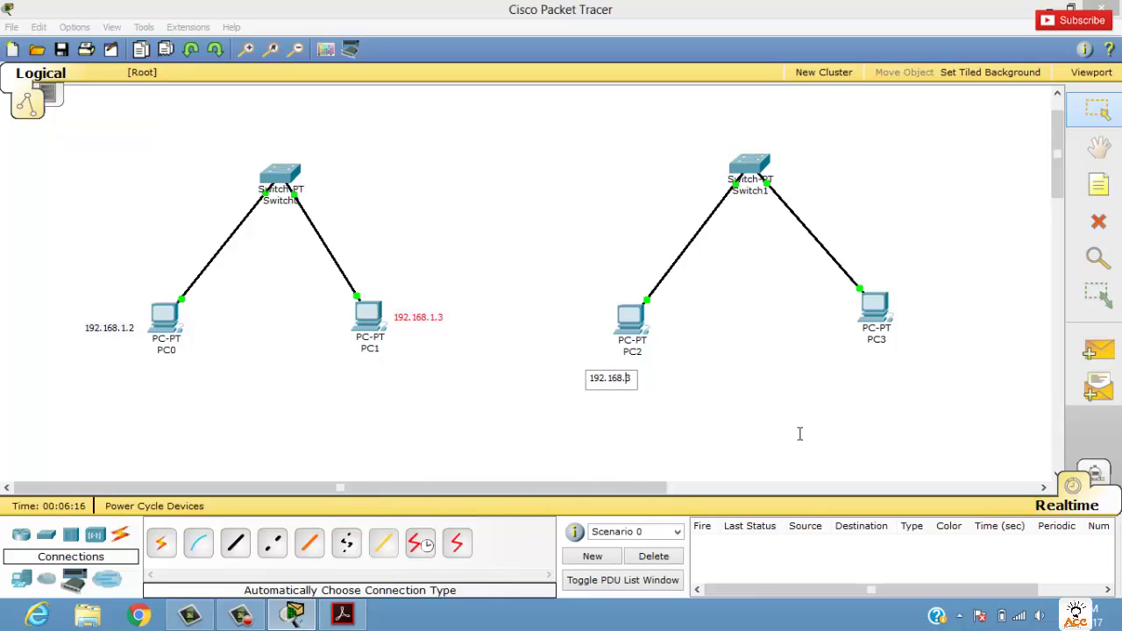
pyautogui.press('Delete')
pyautogui.write('.2.2')
# Place a note reading 192.168.2.3 below PC3
pyautogui.click(1100, 184)
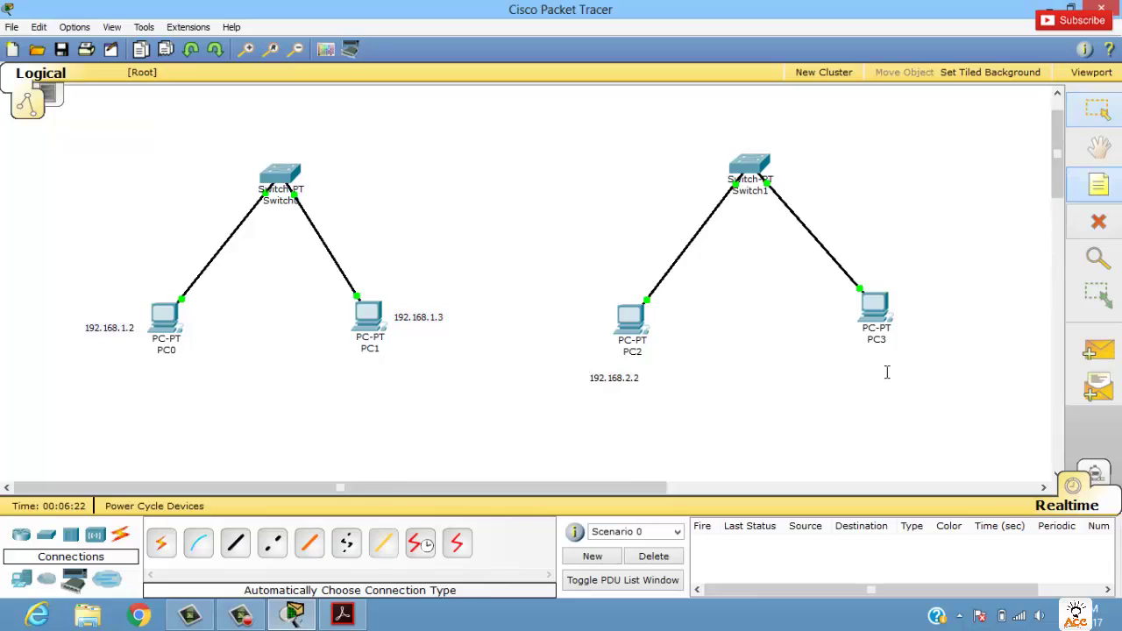
pyautogui.click(849, 387)
pyautogui.write('19')
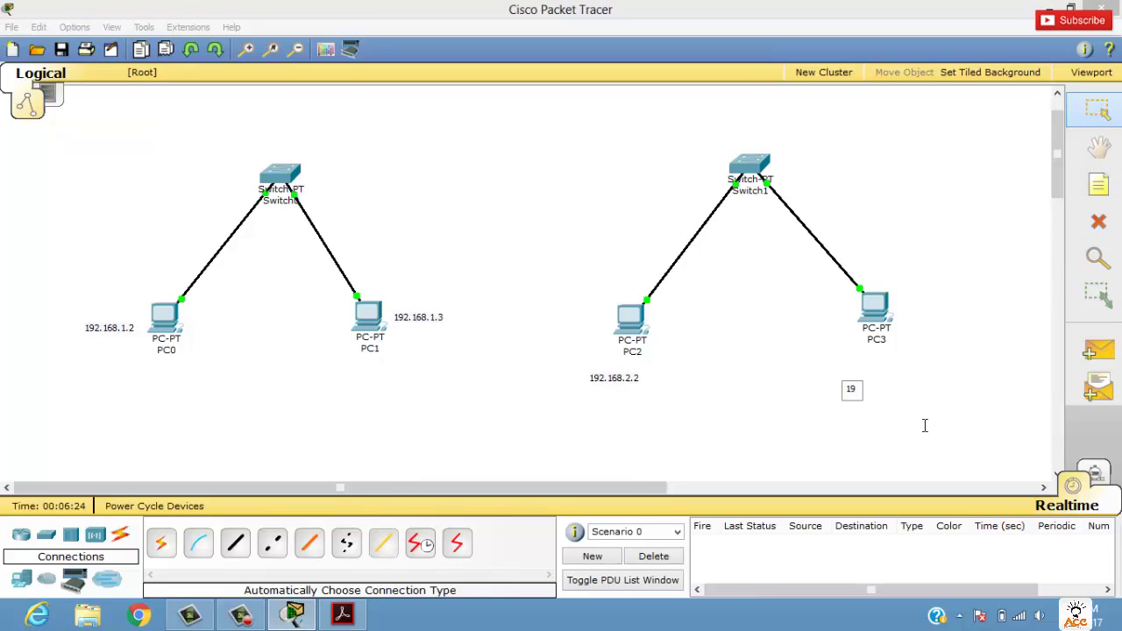
pyautogui.write('2.168.2.3')
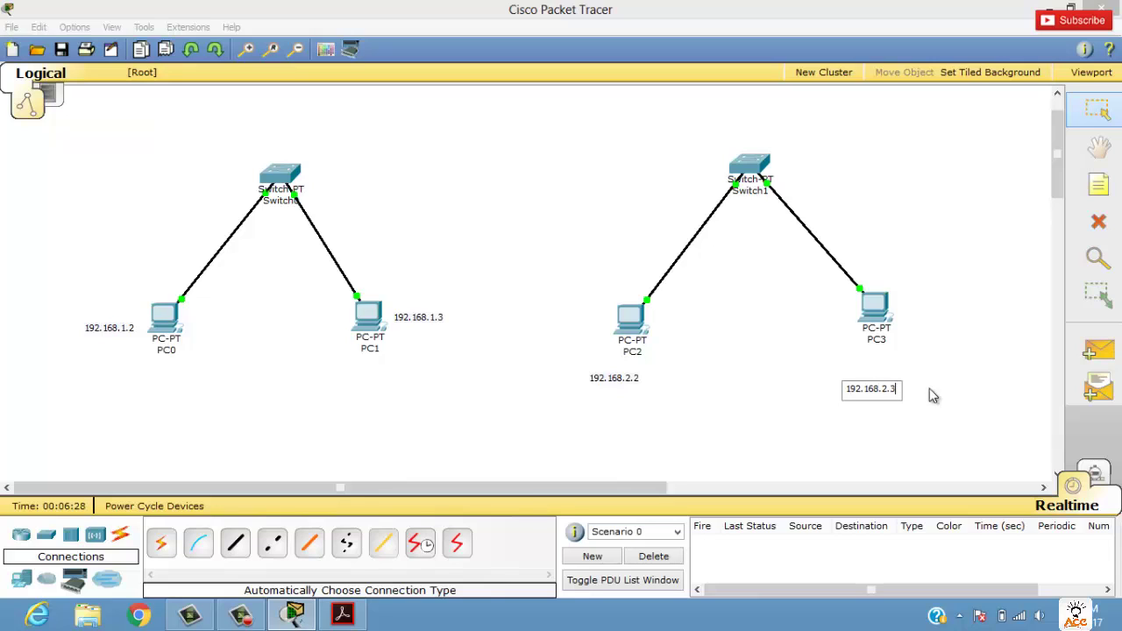
# Move the address notes of PC2 and PC3 closer beneath their PCs, and nudge PC1's note slightly
pyautogui.moveTo(889, 395); pyautogui.dragTo(904, 381)
pyautogui.moveTo(612, 388); pyautogui.dragTo(625, 381)
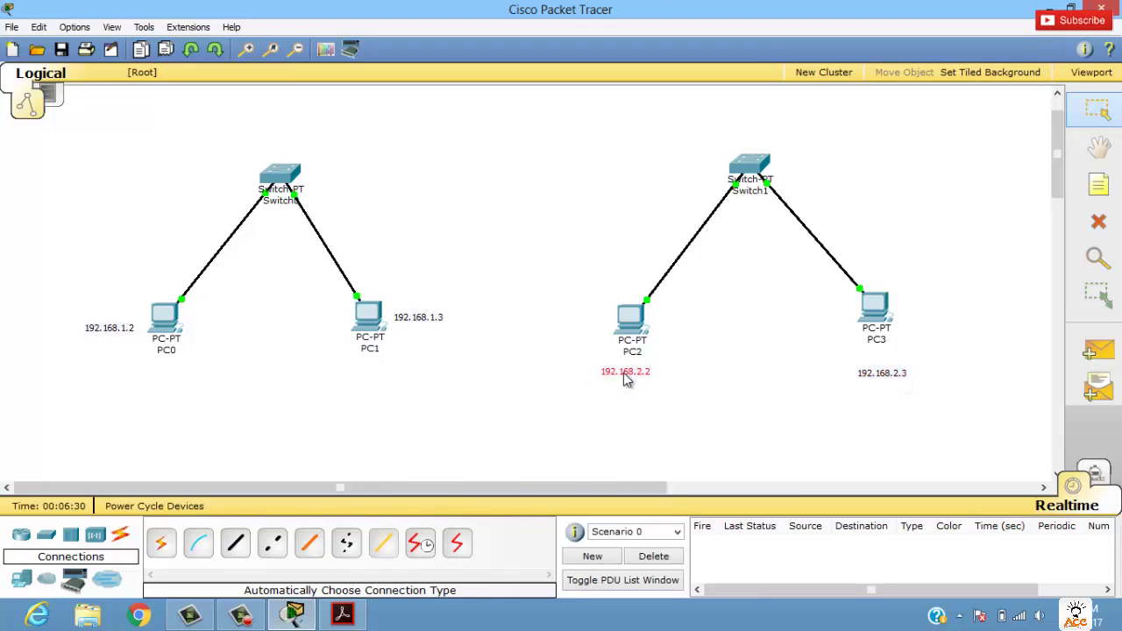
pyautogui.moveTo(872, 379); pyautogui.dragTo(874, 374)
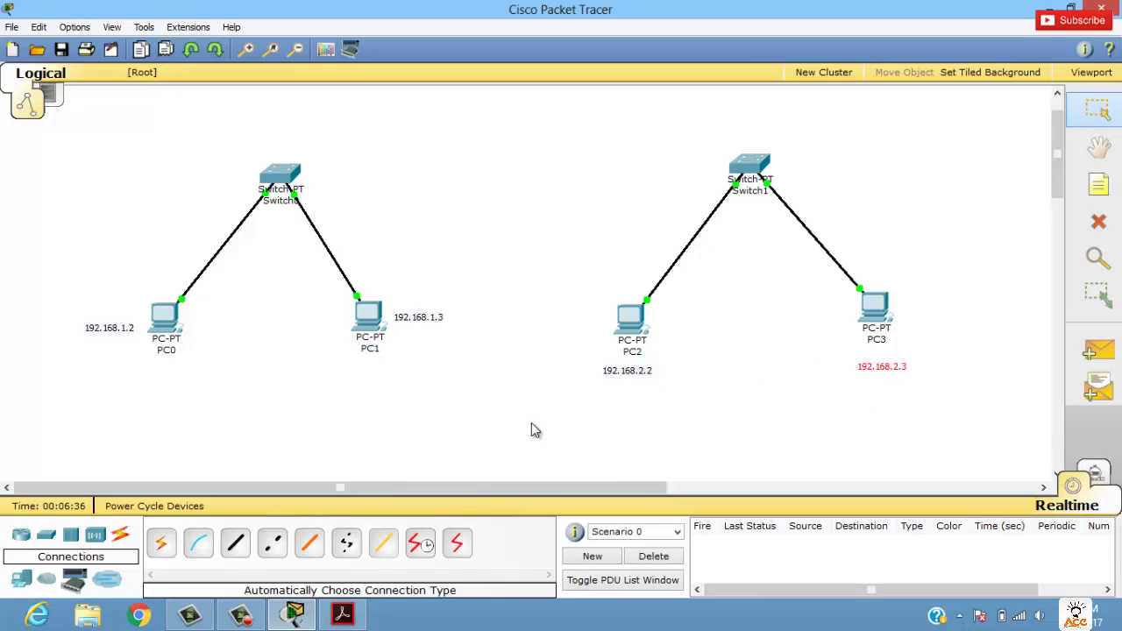
pyautogui.moveTo(405, 319); pyautogui.dragTo(412, 323)
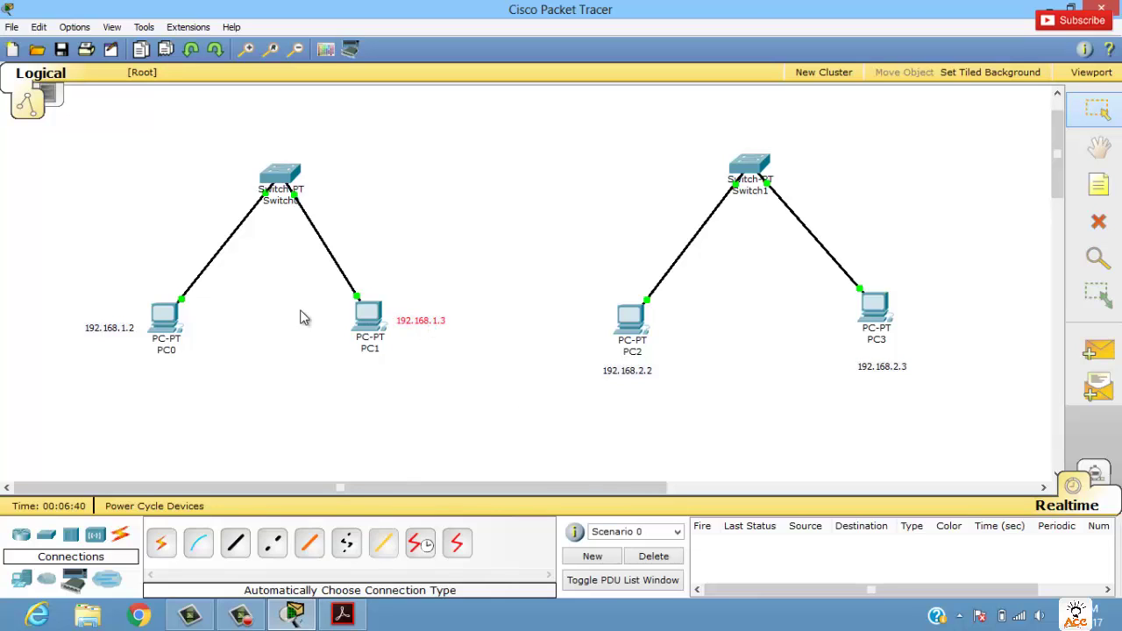
# Assign PC0 the static IP address 192.168.1.2 with the default subnet mask 255.255.255.0 in its IP Configuration
pyautogui.click(161, 331)
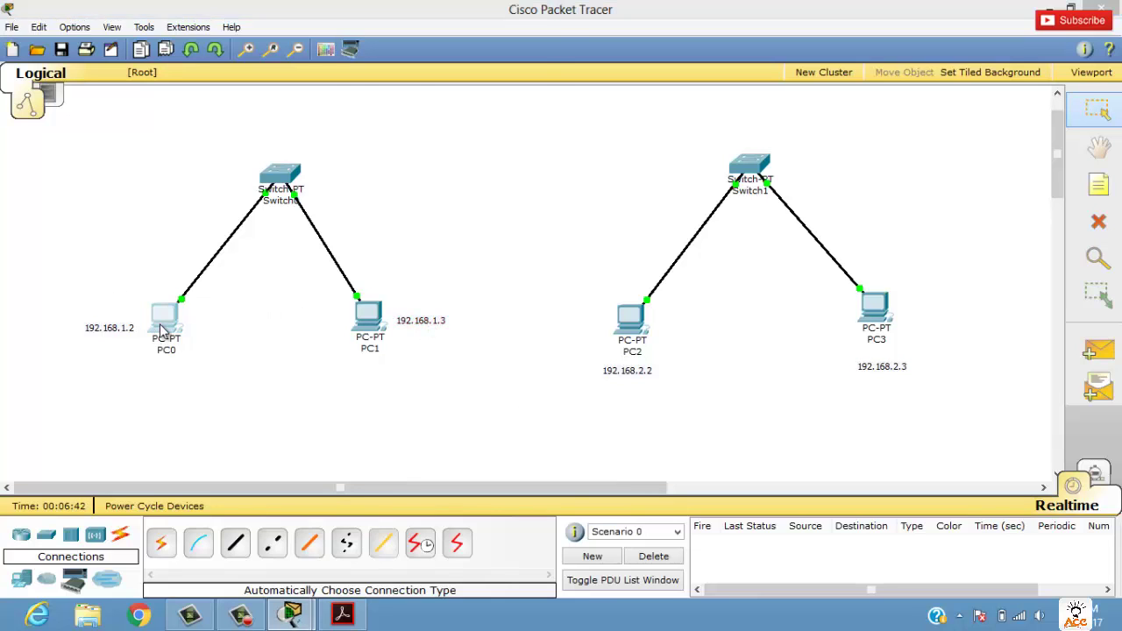
pyautogui.moveTo(245, 45); pyautogui.dragTo(620, 122)
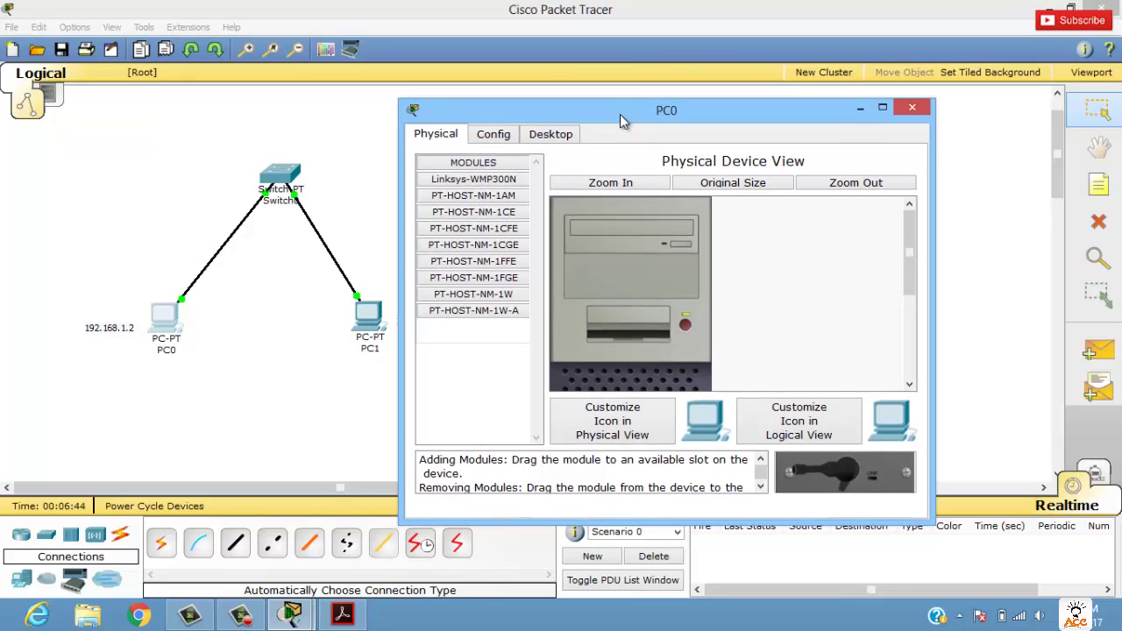
pyautogui.click(493, 134)
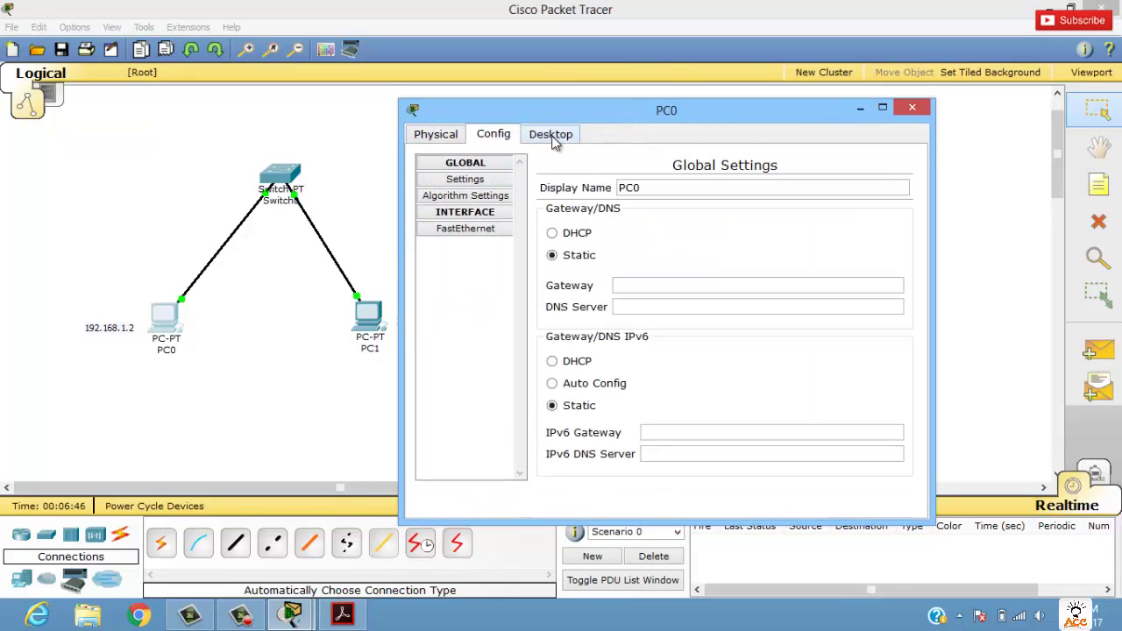
pyautogui.click(550, 134)
pyautogui.click(464, 192)
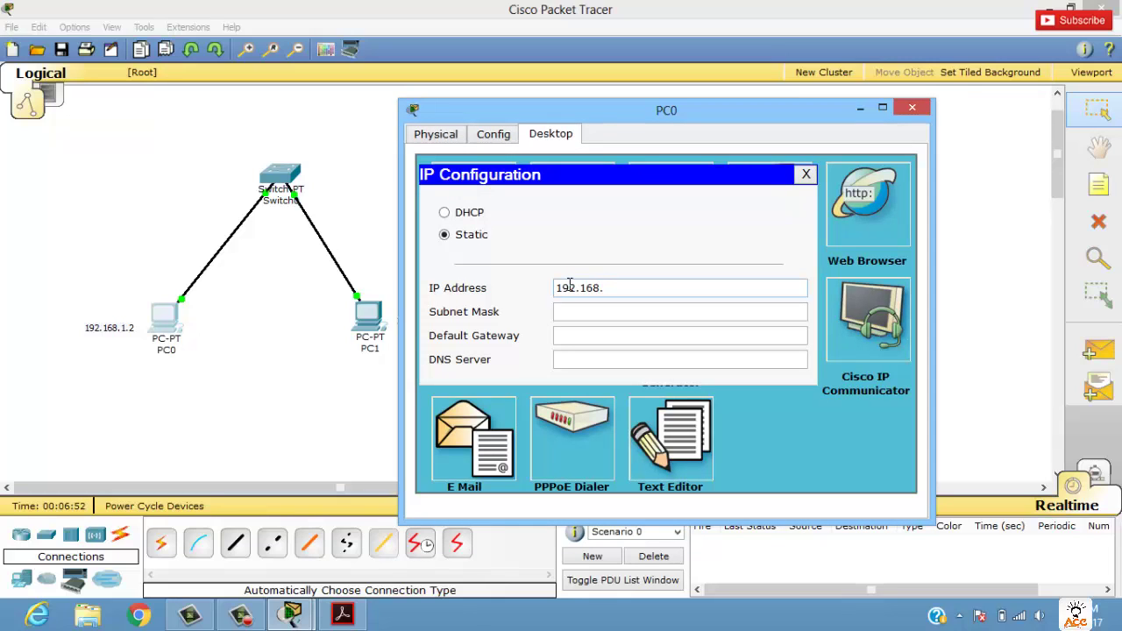
pyautogui.press('Tab')
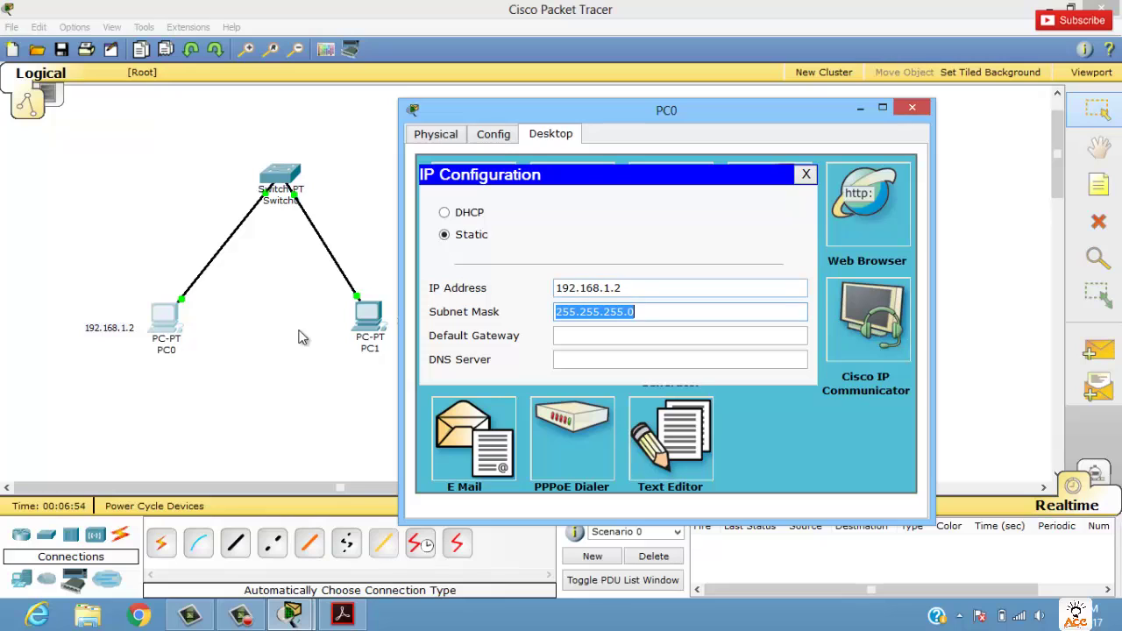
# Examine the network and host portions of PC0's subnet mask and the Default Gateway field, and close PC0's window
pyautogui.click(655, 311)
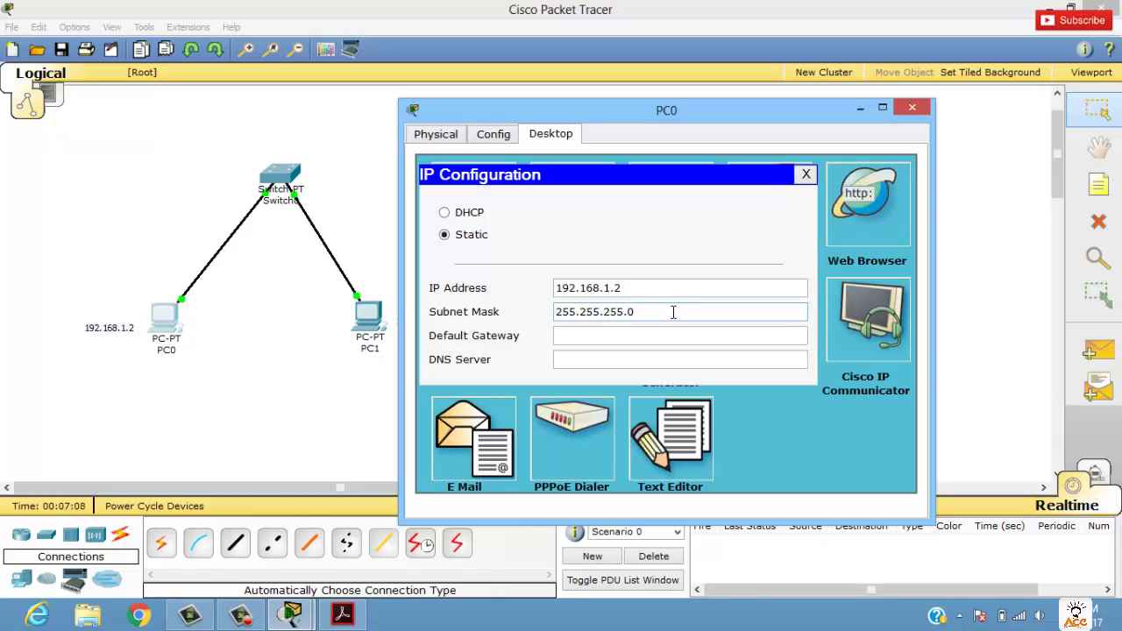
pyautogui.moveTo(625, 311); pyautogui.dragTo(541, 310)
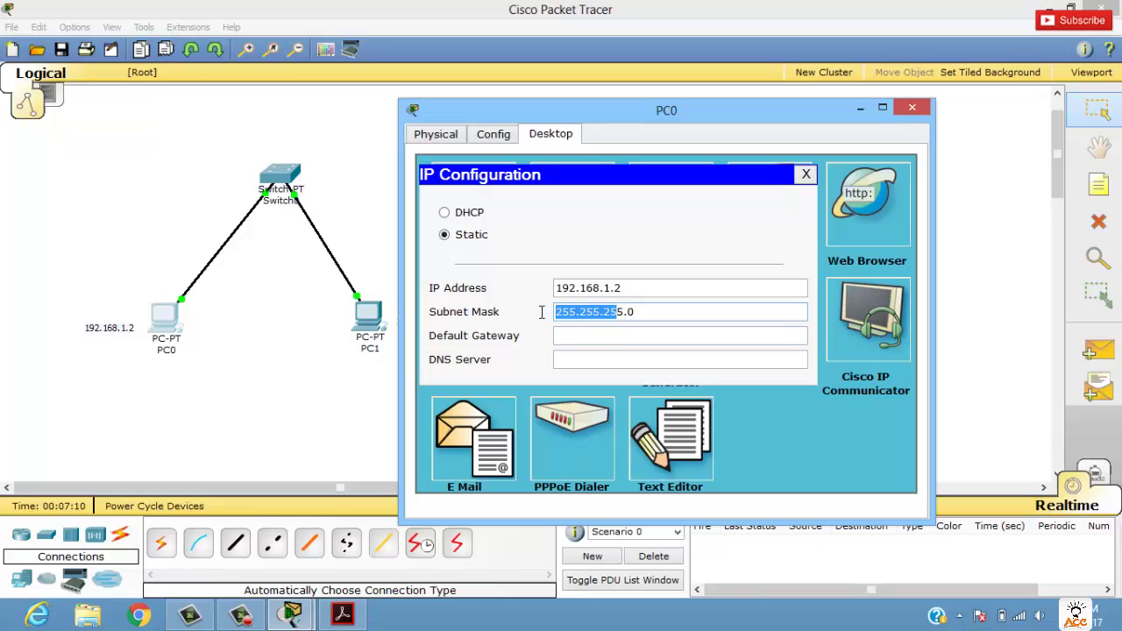
pyautogui.click(635, 313)
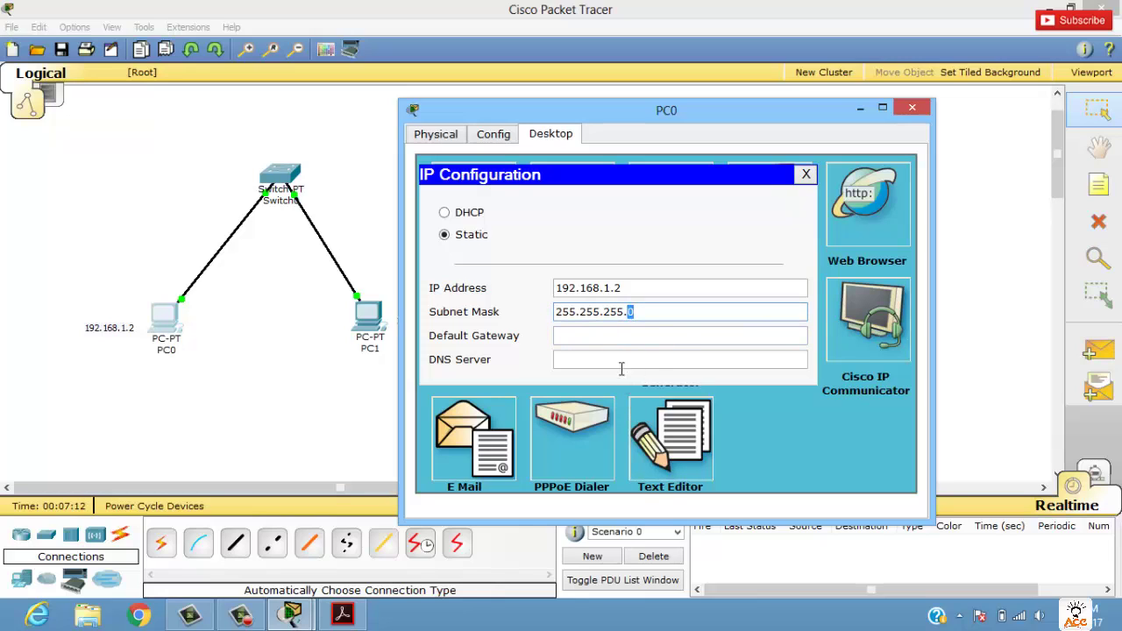
pyautogui.click(717, 333)
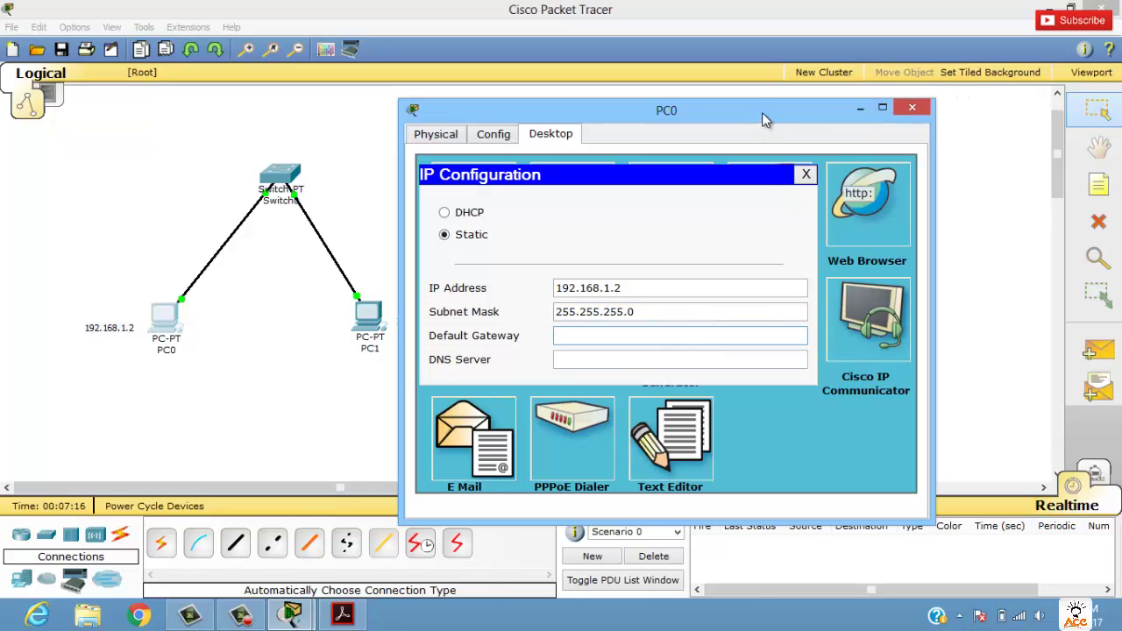
pyautogui.moveTo(762, 112); pyautogui.dragTo(765, 108)
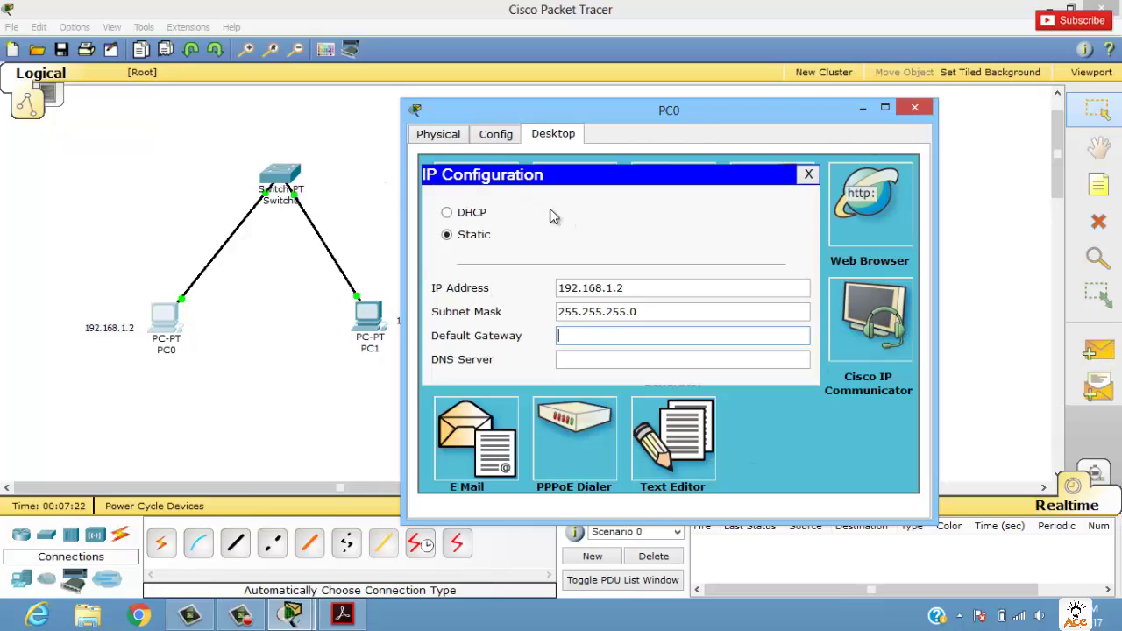
pyautogui.click(925, 106)
# Assign PC1 the static IP address 192.168.1.3 with the default subnet mask 255.255.255.0 in its IP Configuration
pyautogui.click(367, 322)
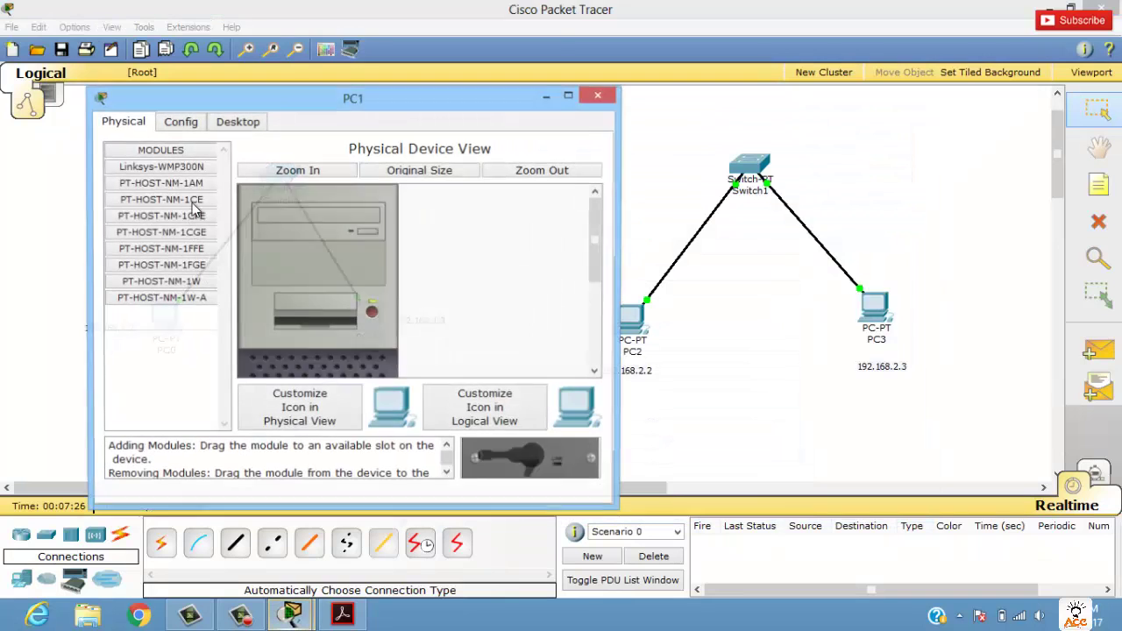
pyautogui.moveTo(351, 103); pyautogui.dragTo(664, 111)
pyautogui.click(601, 107)
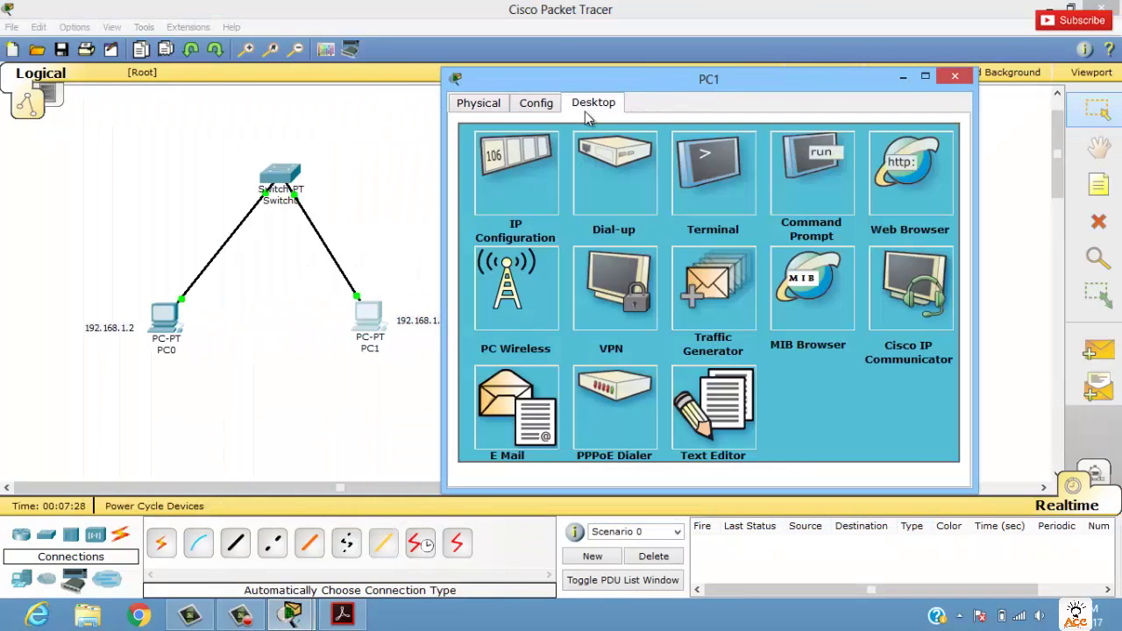
pyautogui.click(490, 171)
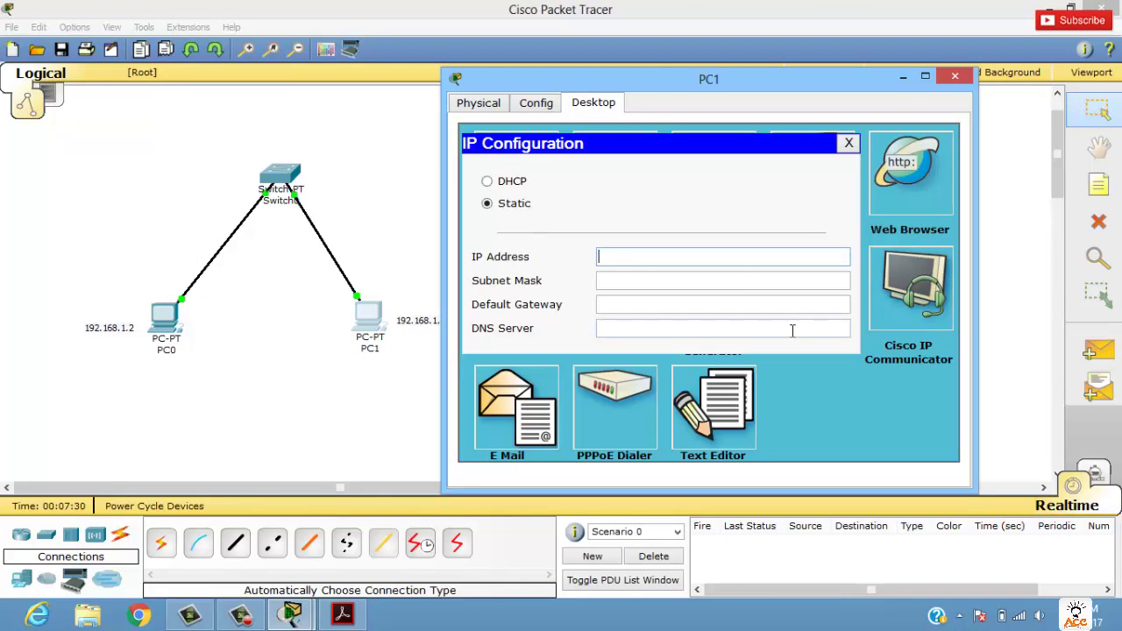
pyautogui.moveTo(671, 86); pyautogui.dragTo(733, 113)
pyautogui.write('1')
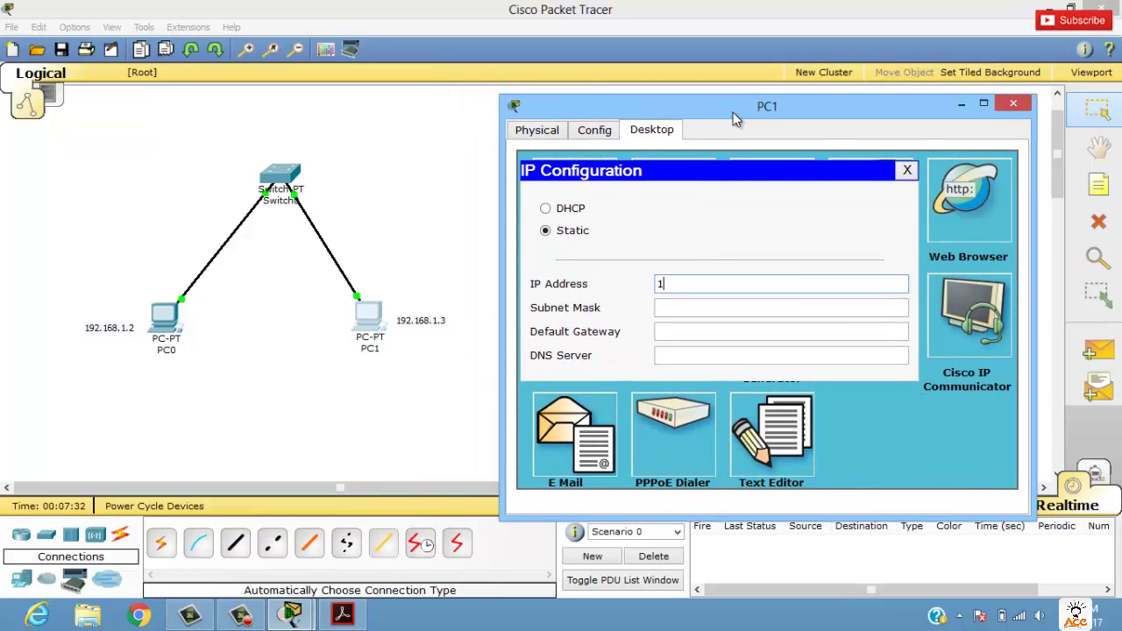
pyautogui.write('92.168.1.3')
pyautogui.press('Tab')
pyautogui.press('Tab')
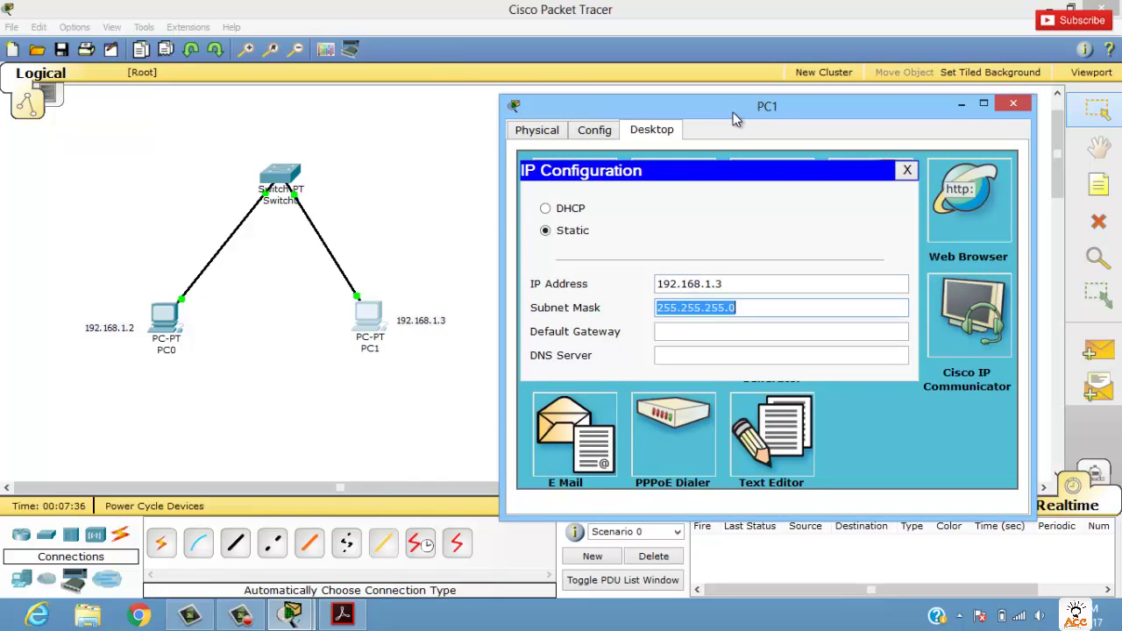
# Assign PC2 the static IP address 192.168.2.2 with the default subnet mask 255.255.255.0 in its IP Configuration
pyautogui.click(1013, 104)
pyautogui.click(642, 347)
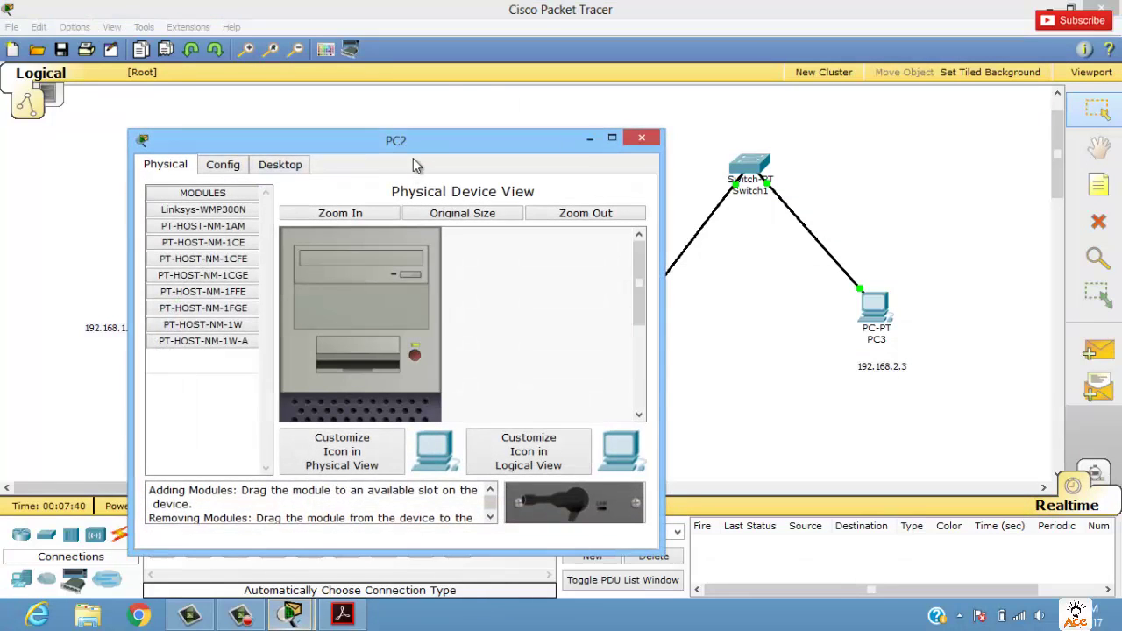
pyautogui.moveTo(416, 141); pyautogui.dragTo(235, 129)
pyautogui.click(207, 158)
pyautogui.click(159, 209)
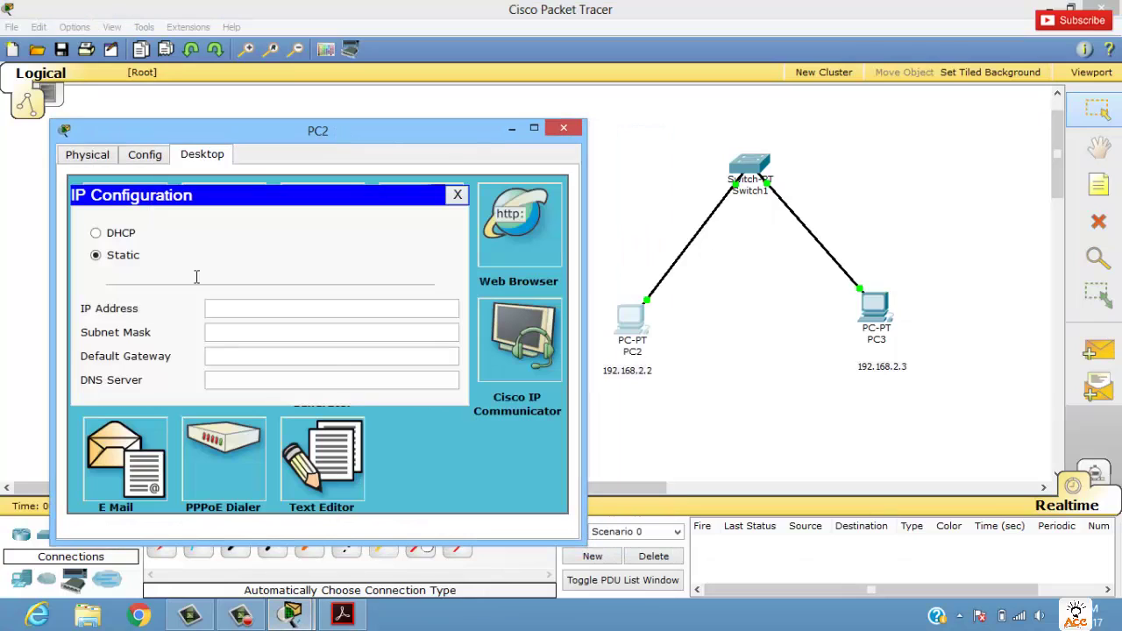
pyautogui.click(342, 309)
pyautogui.write('0')
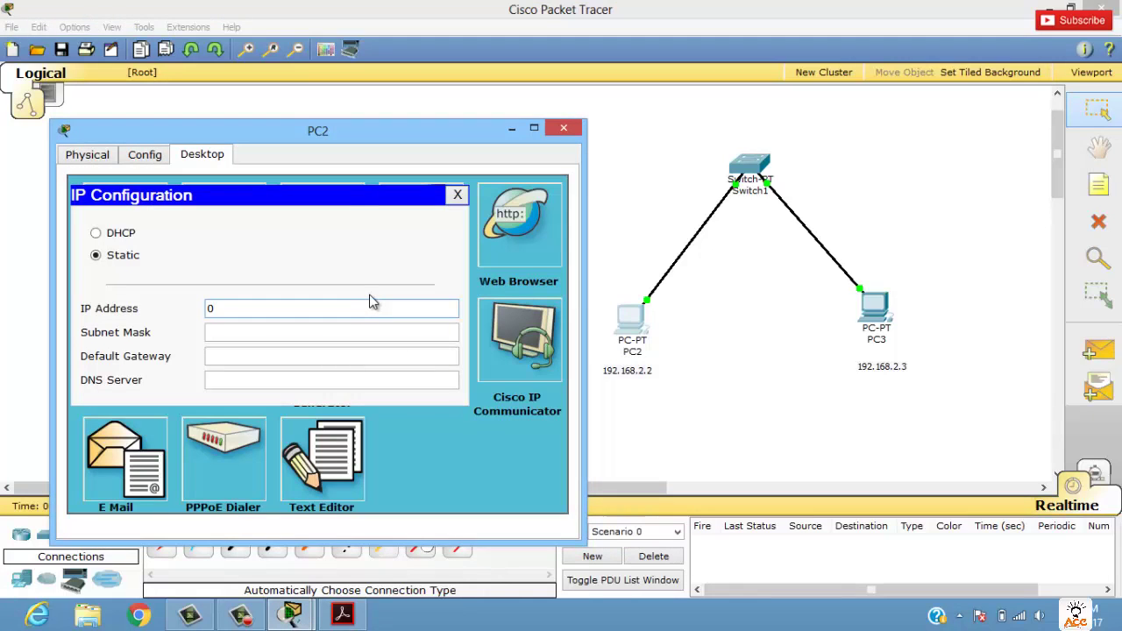
pyautogui.write('92.168.2.2')
pyautogui.press('Tab')
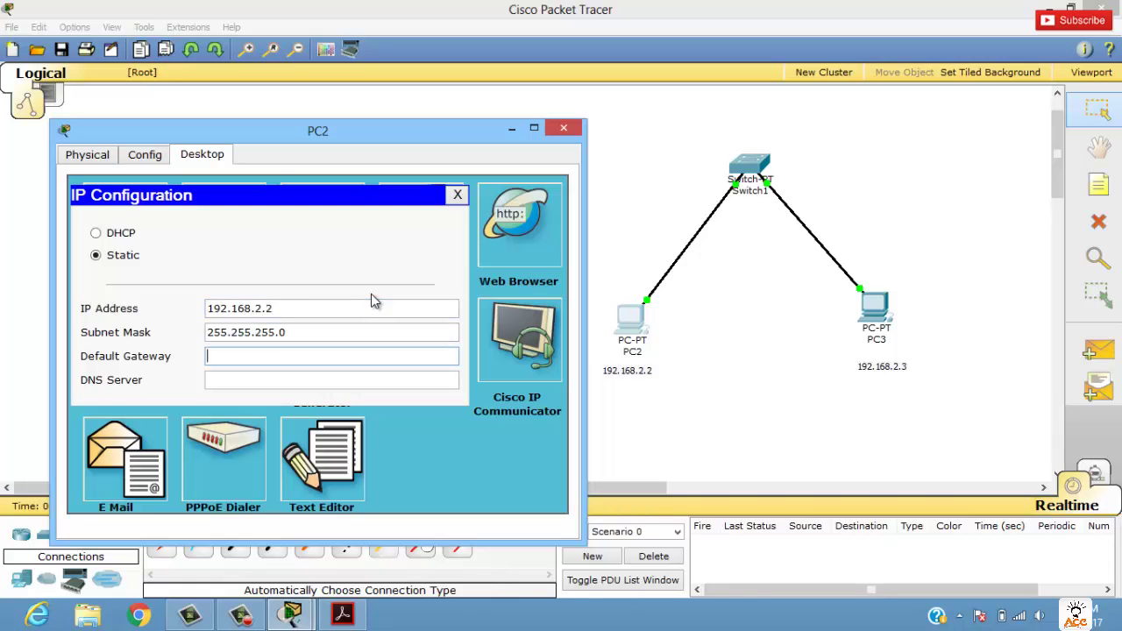
pyautogui.click(563, 128)
# Assign PC3 the static IP address 192.168.2.3 with the default subnet mask 255.255.255.0 in its IP Configuration
pyautogui.click(879, 313)
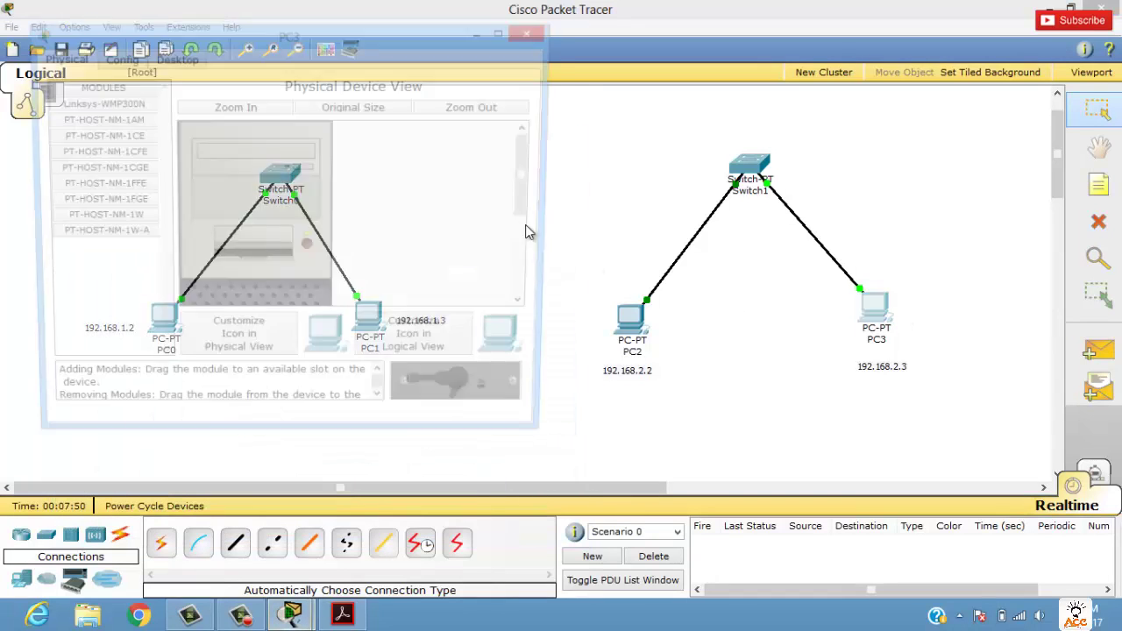
pyautogui.click(175, 57)
pyautogui.click(119, 125)
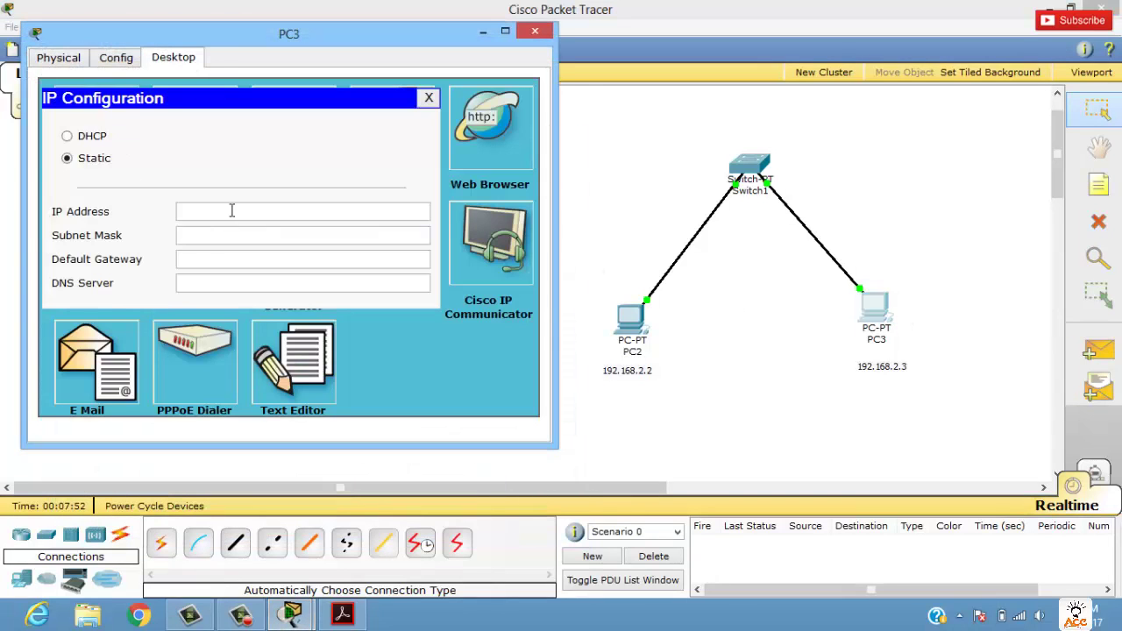
pyautogui.write('192.168')
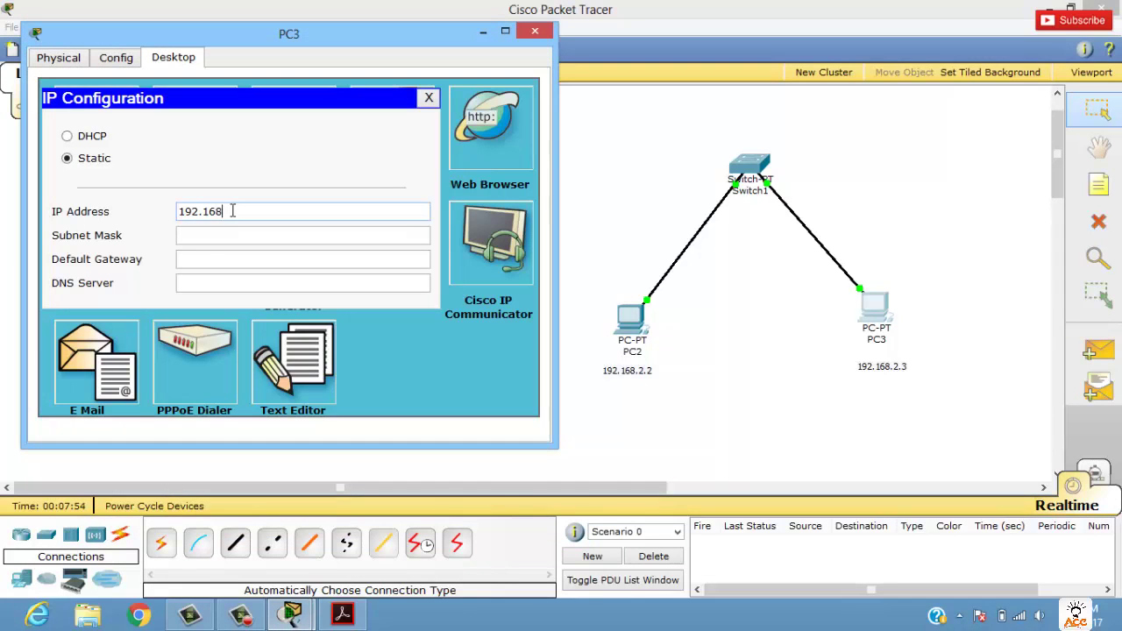
pyautogui.write('.2.3')
pyautogui.press('Tab')
pyautogui.press('Tab')
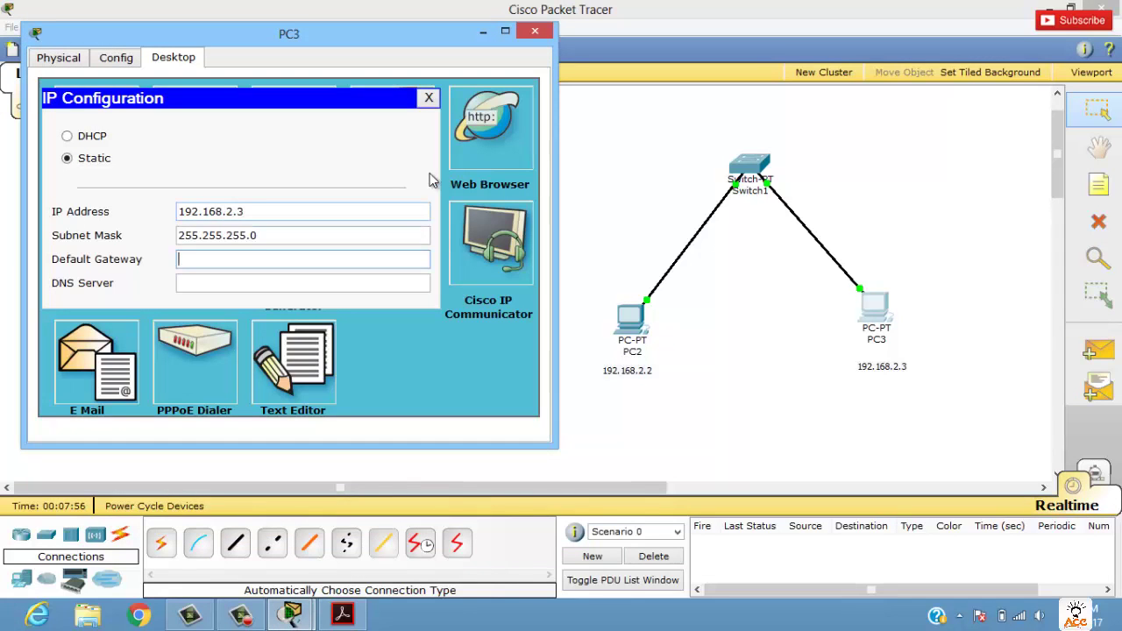
pyautogui.click(549, 37)
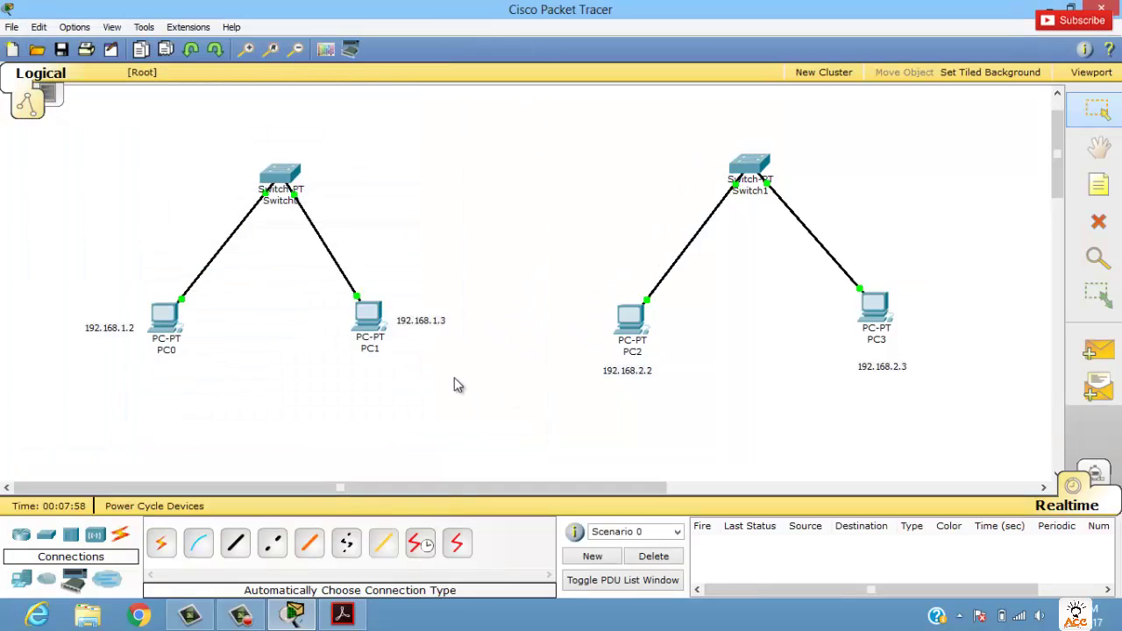
pyautogui.scroll(2, 505, 407)
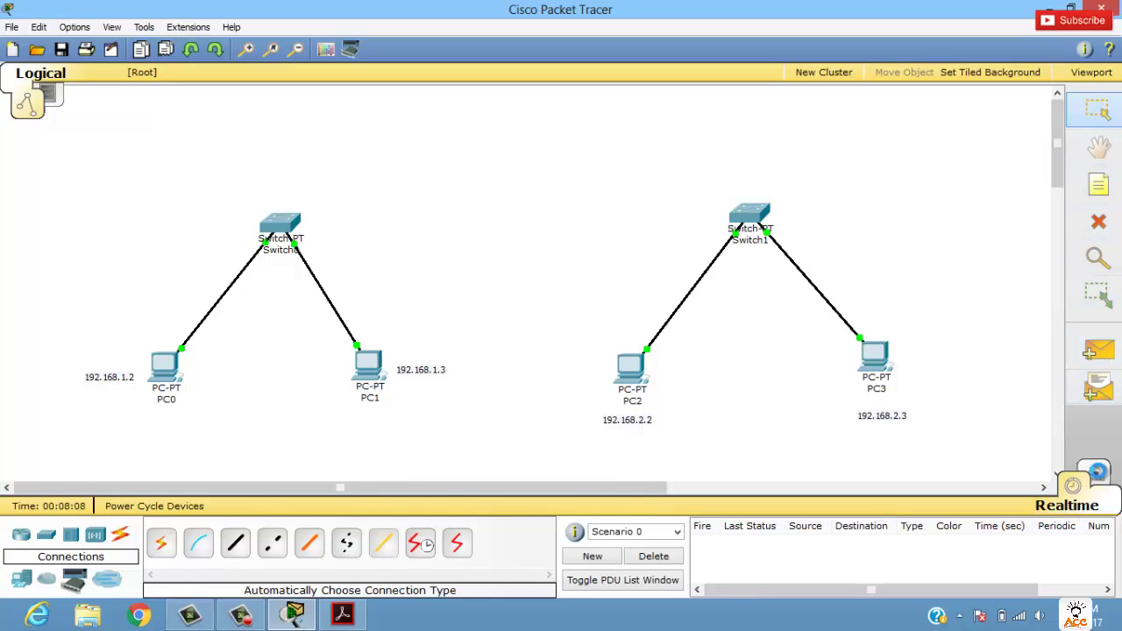
pyautogui.click(1094, 476)
pyautogui.click(1072, 486)
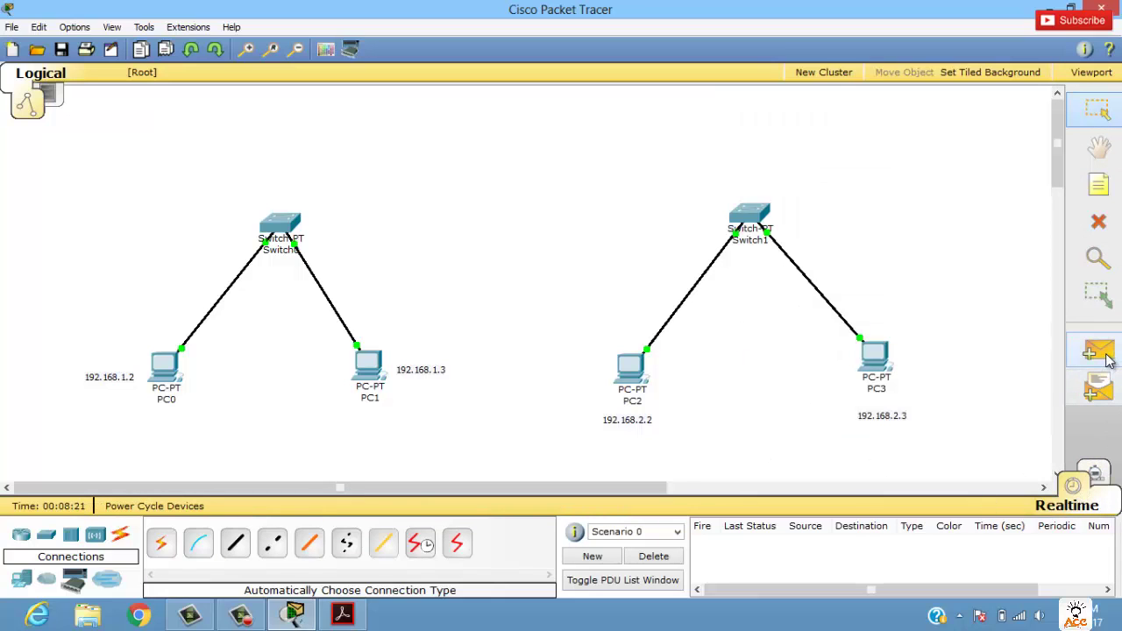
# Ping PC1 at 192.168.1.3 from PC0's Command Prompt, and close PC0's window
pyautogui.click(162, 383)
pyautogui.moveTo(364, 88); pyautogui.dragTo(716, 103)
pyautogui.click(799, 239)
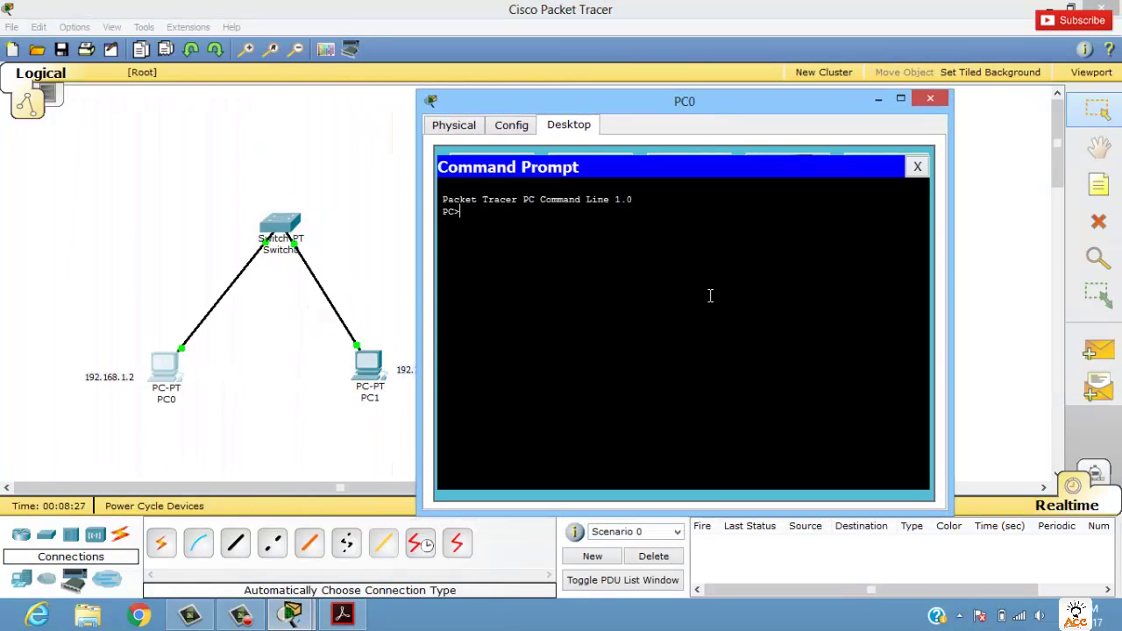
pyautogui.write('ping')
pyautogui.moveTo(693, 107); pyautogui.dragTo(826, 120)
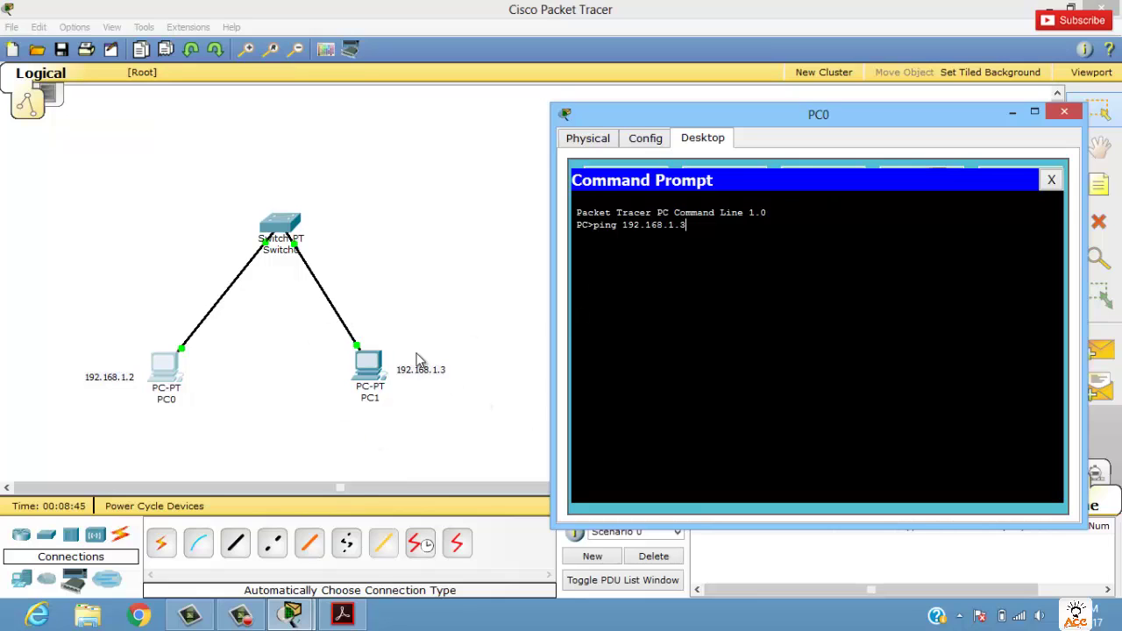
pyautogui.press('Return')
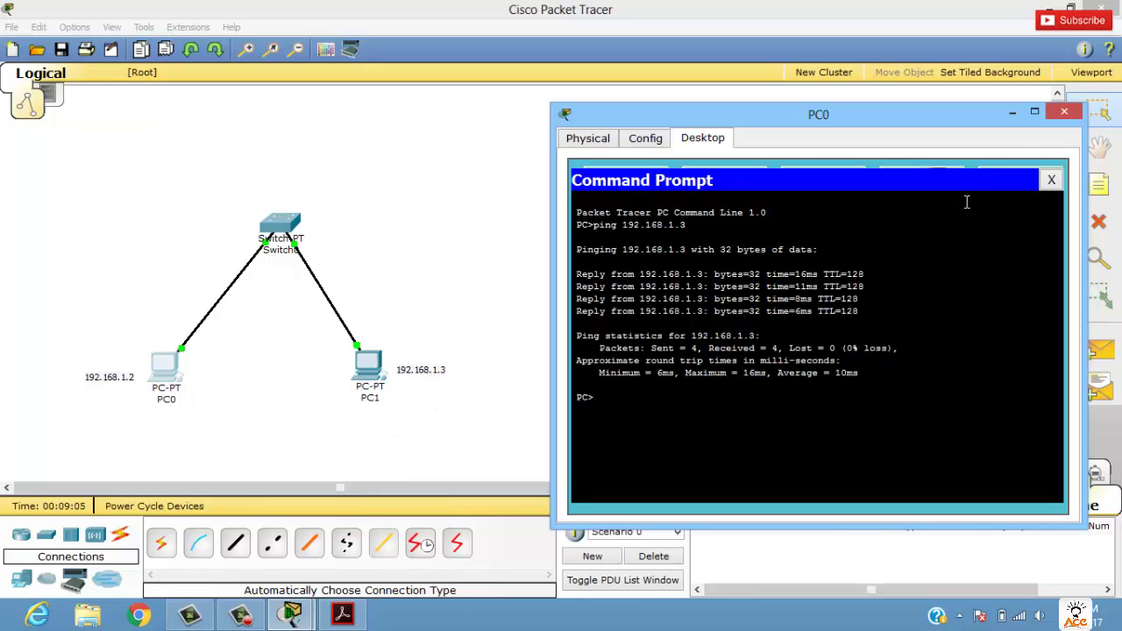
pyautogui.click(1062, 116)
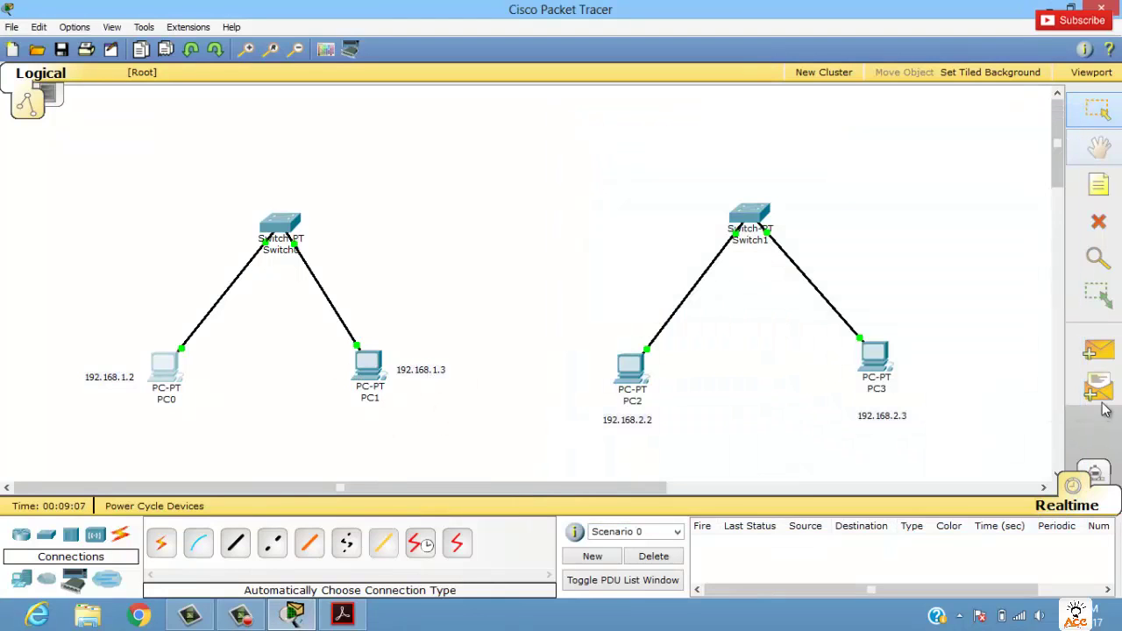
# Send a simple PDU from PC0 to PC1 and select its entry in the PDU list to check the status
pyautogui.click(1091, 354)
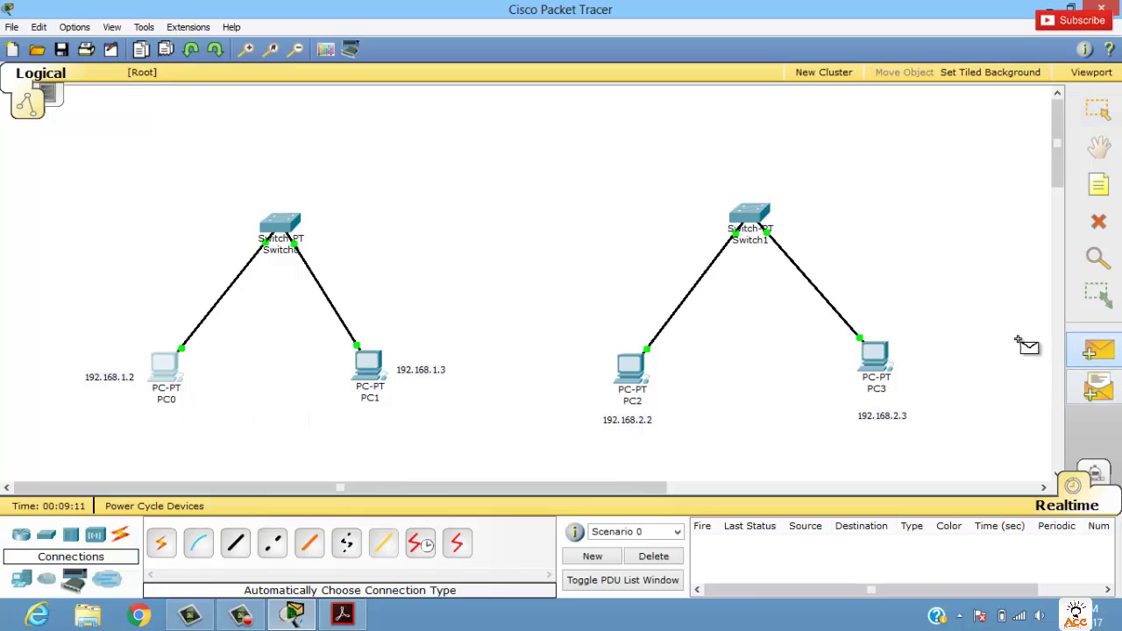
pyautogui.click(161, 368)
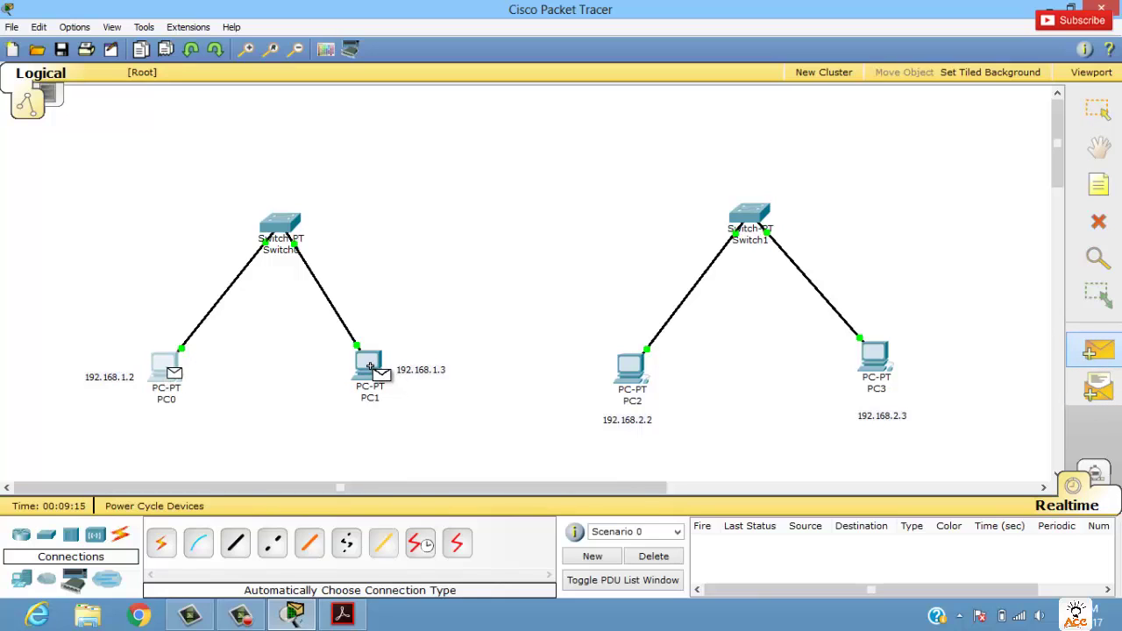
pyautogui.moveTo(371, 368)
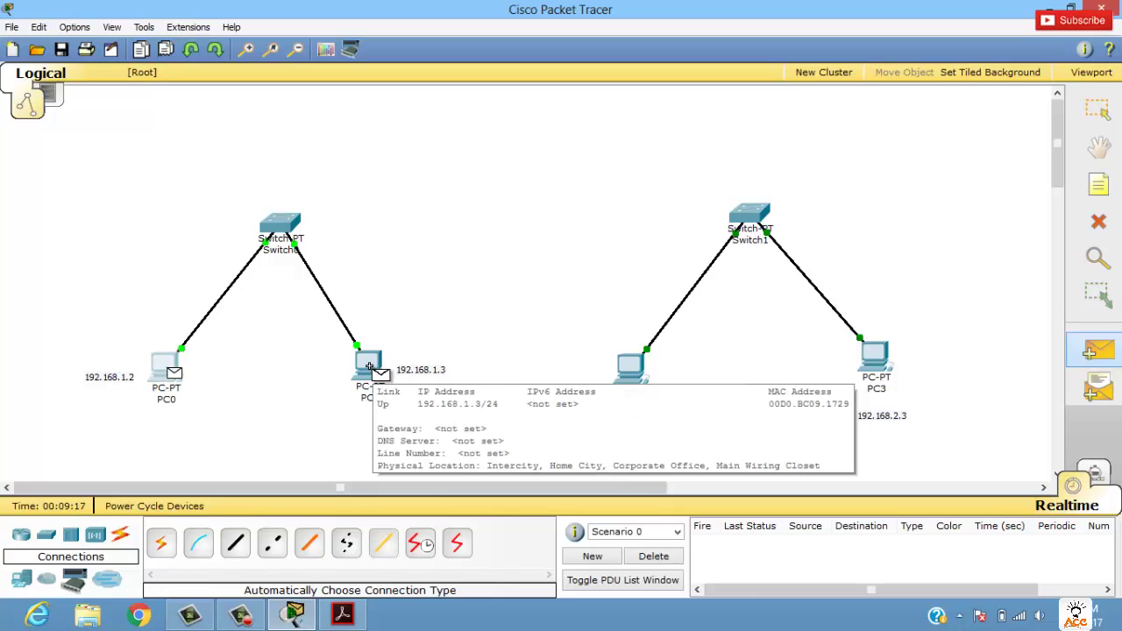
pyautogui.click(369, 368)
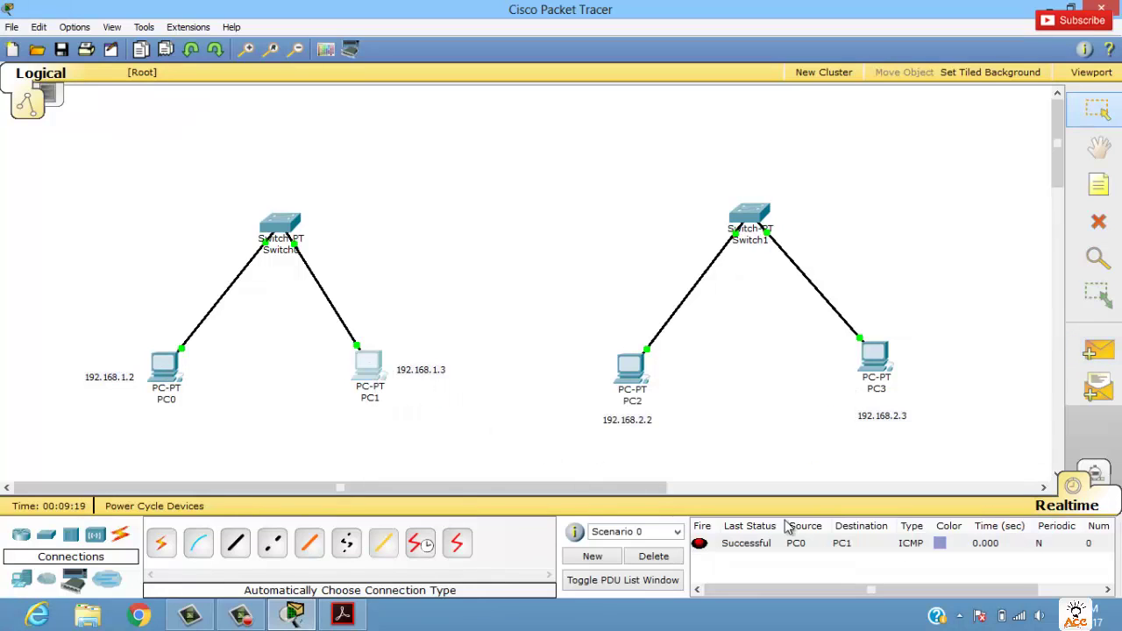
pyautogui.click(742, 545)
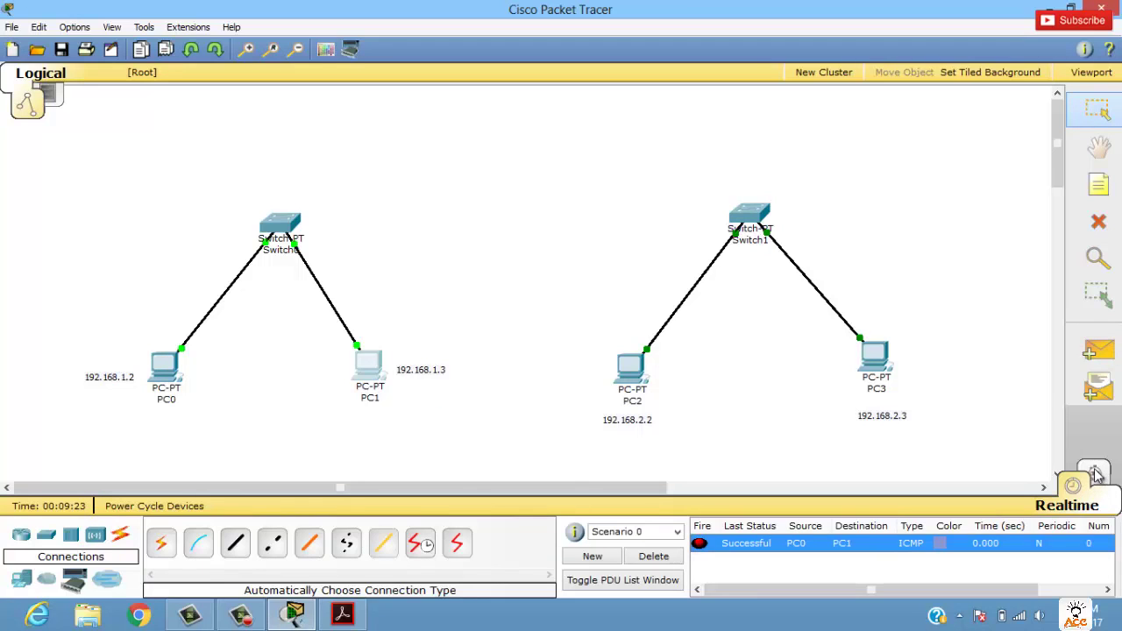
# Switch to Simulation mode and capture the PC0-to-PC1 ICMP packet forward one hop at a time through Switch0 to PC1
pyautogui.click(1067, 484)
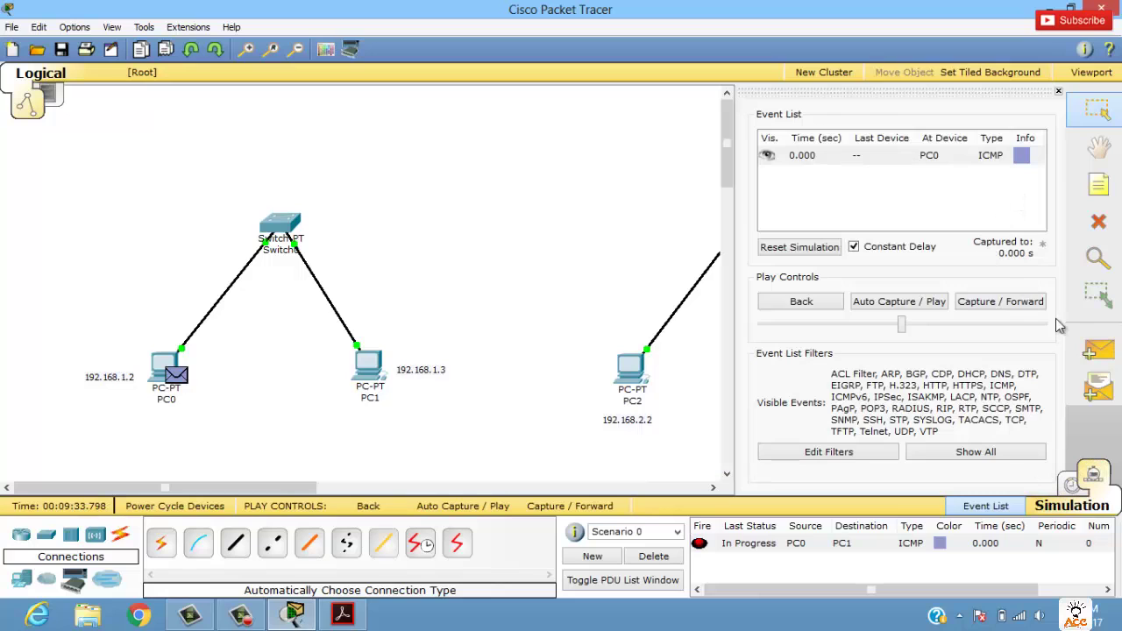
pyautogui.click(1071, 487)
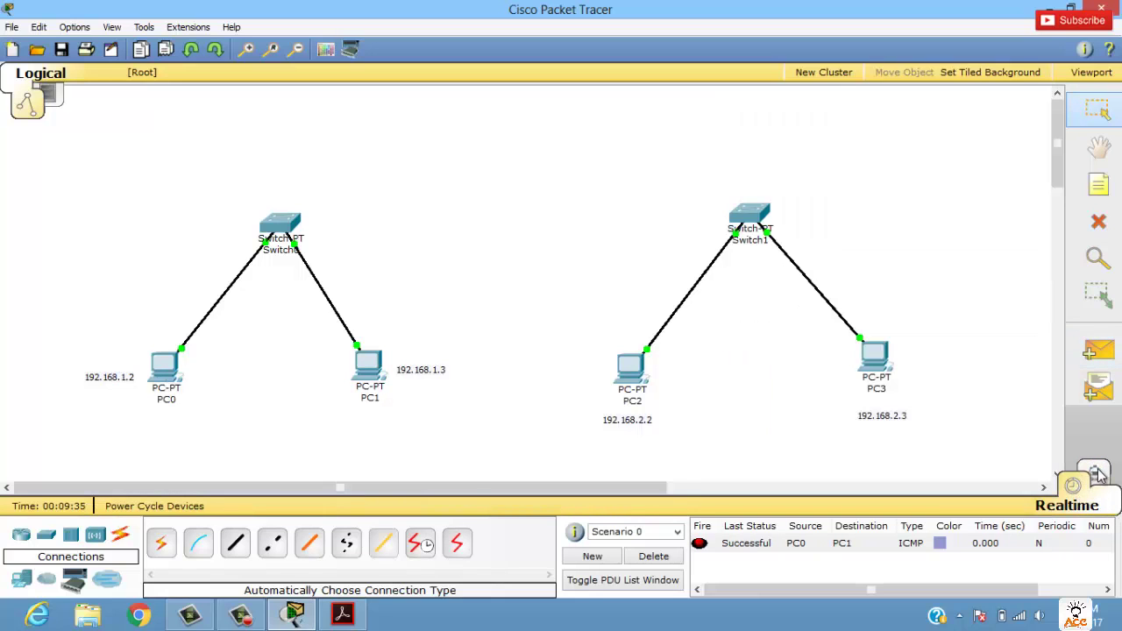
pyautogui.click(1095, 474)
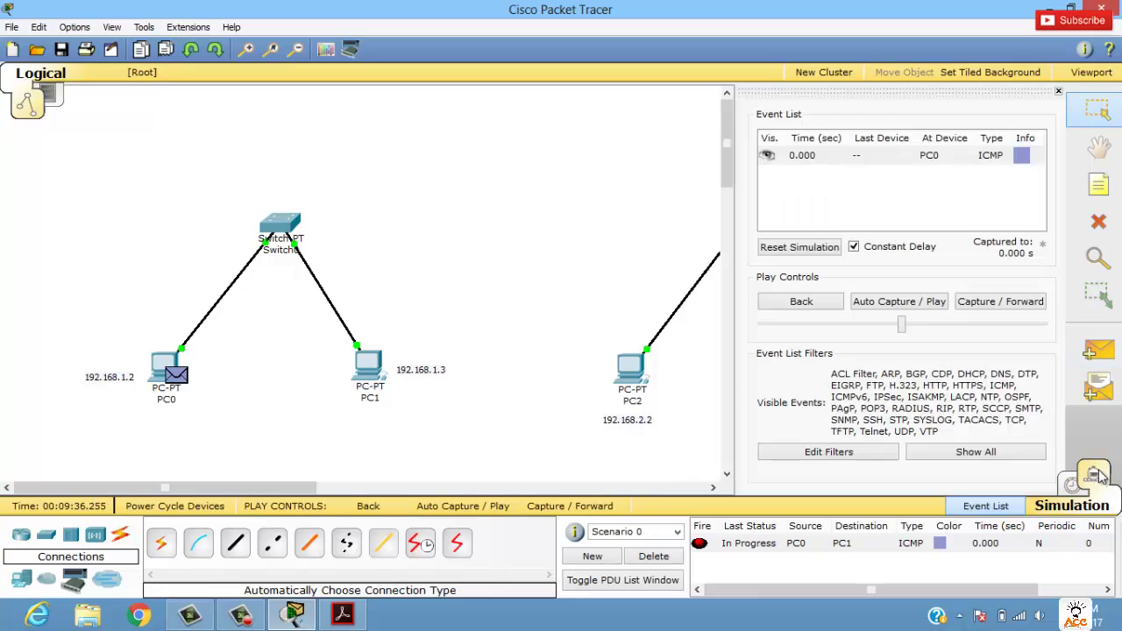
pyautogui.click(1102, 351)
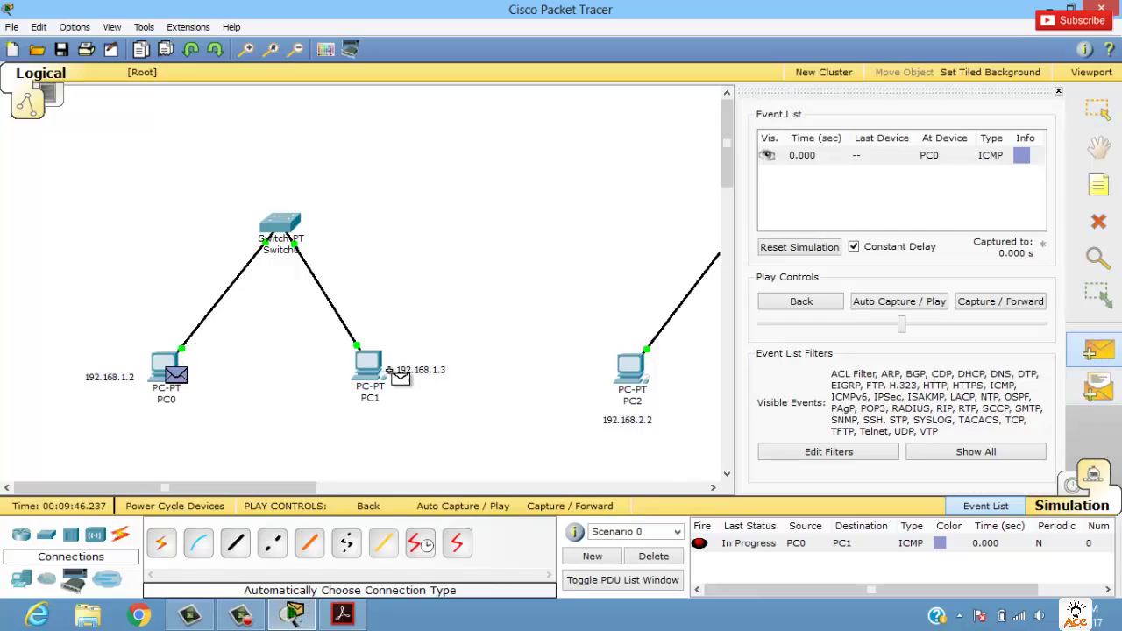
pyautogui.click(389, 370)
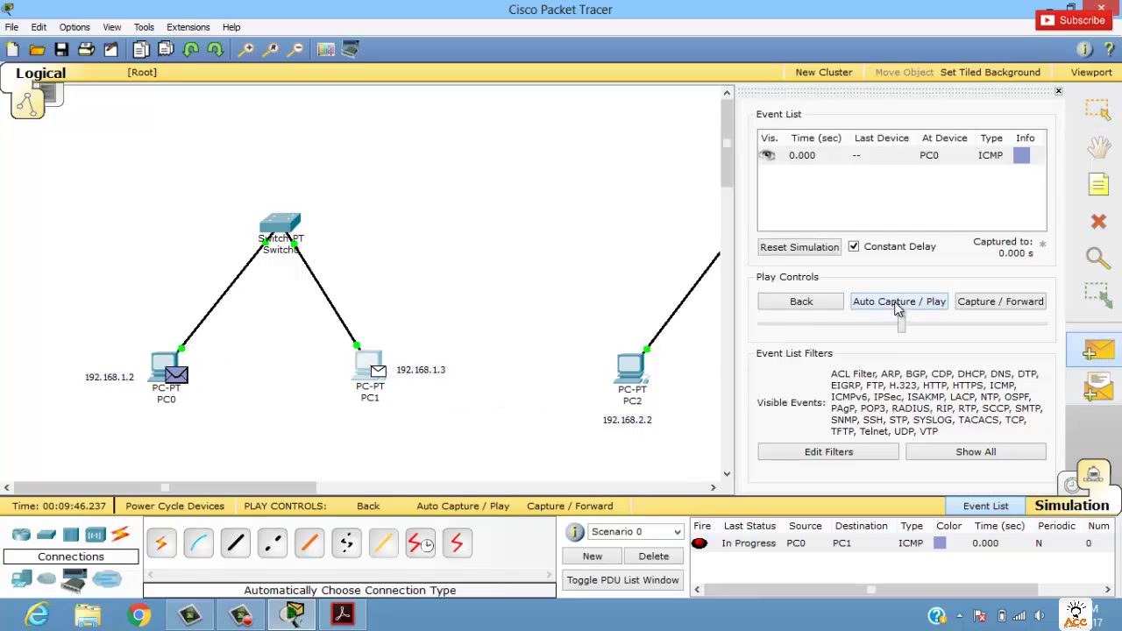
pyautogui.click(982, 305)
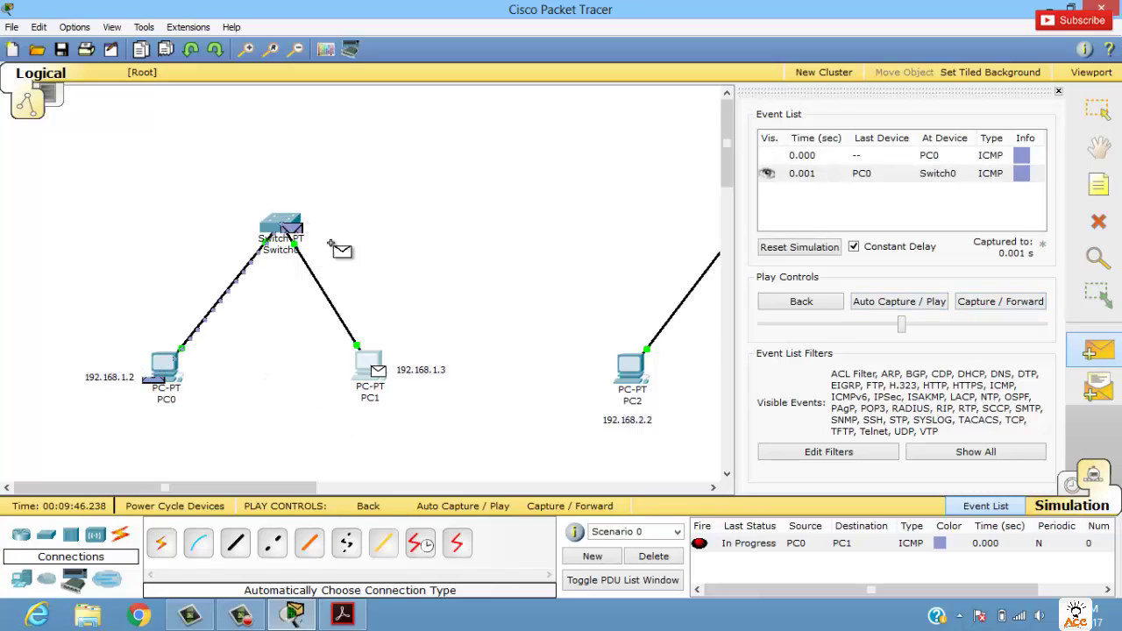
pyautogui.click(983, 304)
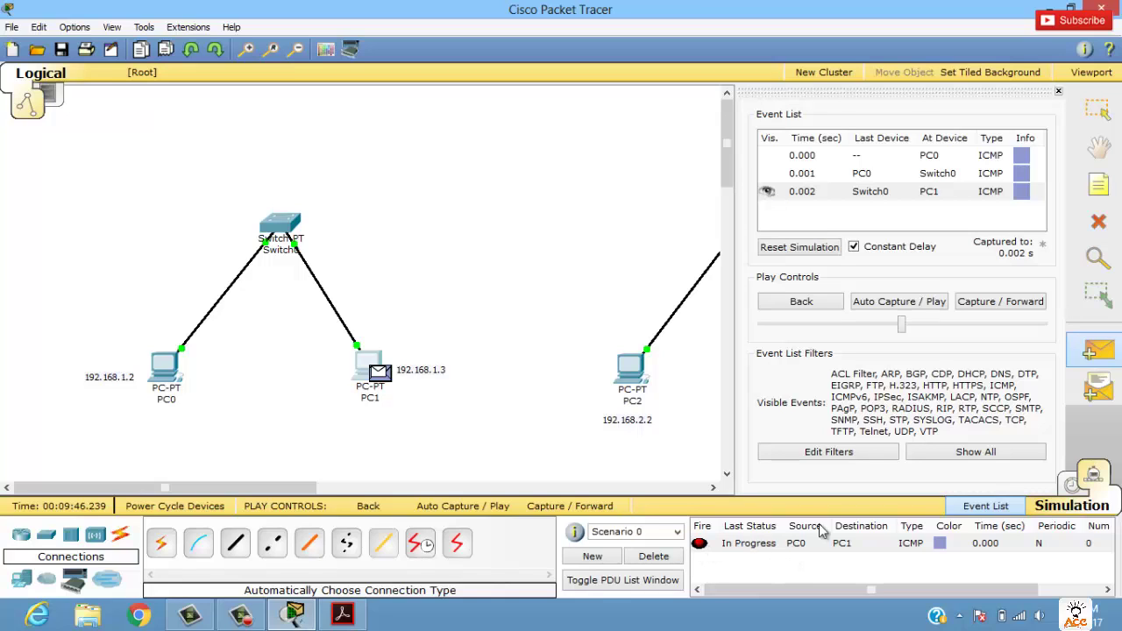
pyautogui.moveTo(902, 321)
pyautogui.mouseDown()
pyautogui.moveTo(954, 328)
pyautogui.moveTo(901, 325)
pyautogui.mouseUp()
# Delete Scenario 0 with its PC0-to-PC1 PDU, and close the simulation event list
pyautogui.click(741, 546)
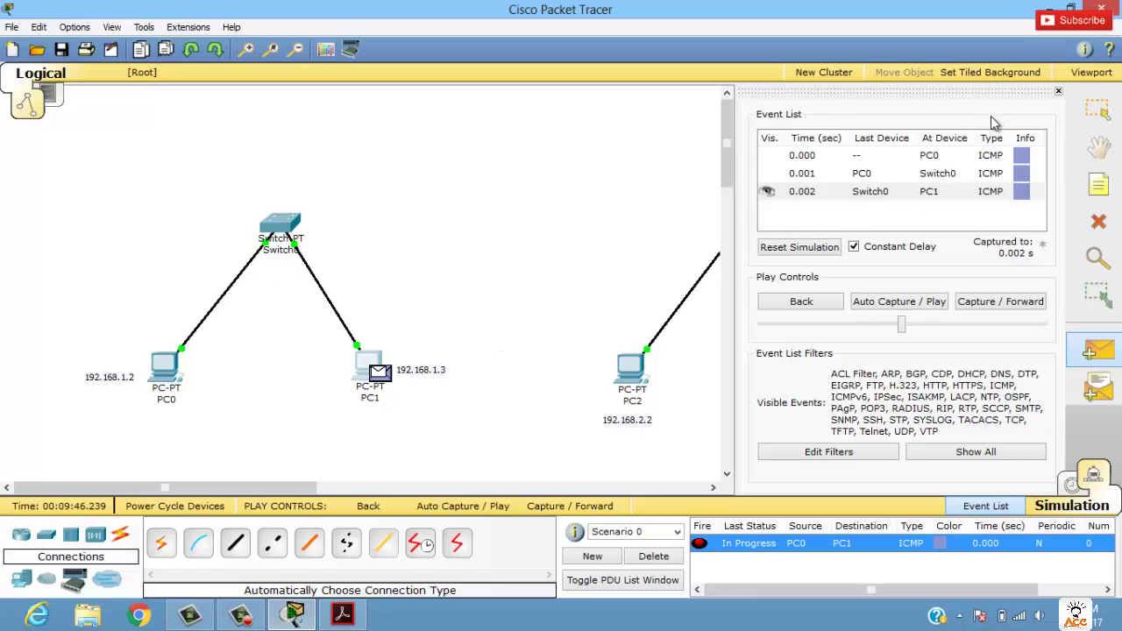
pyautogui.click(654, 556)
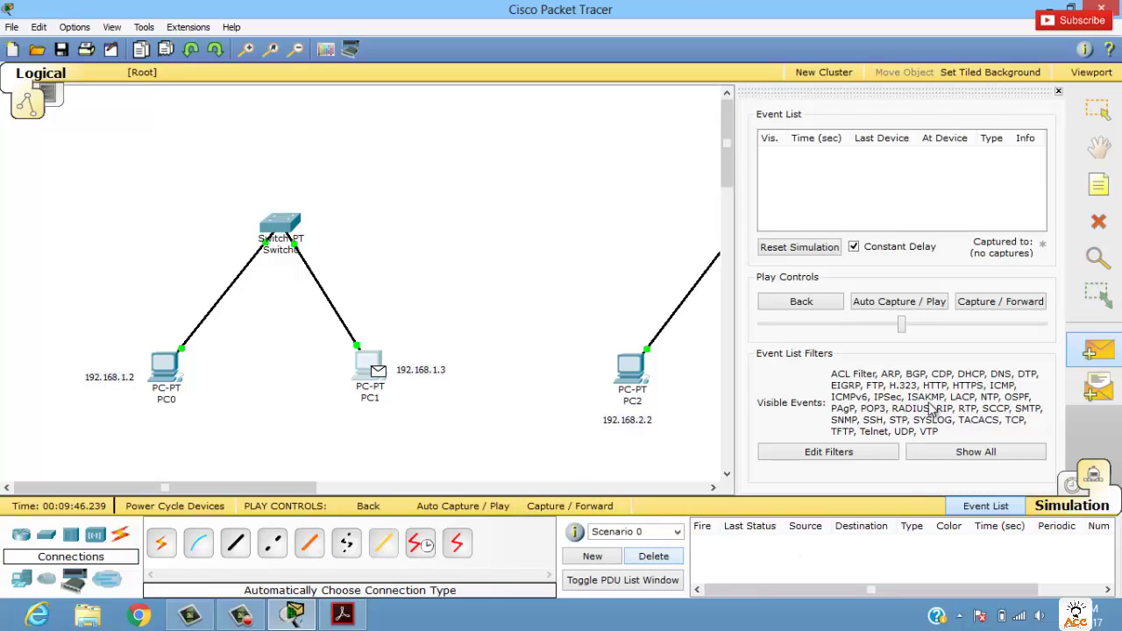
pyautogui.click(1058, 91)
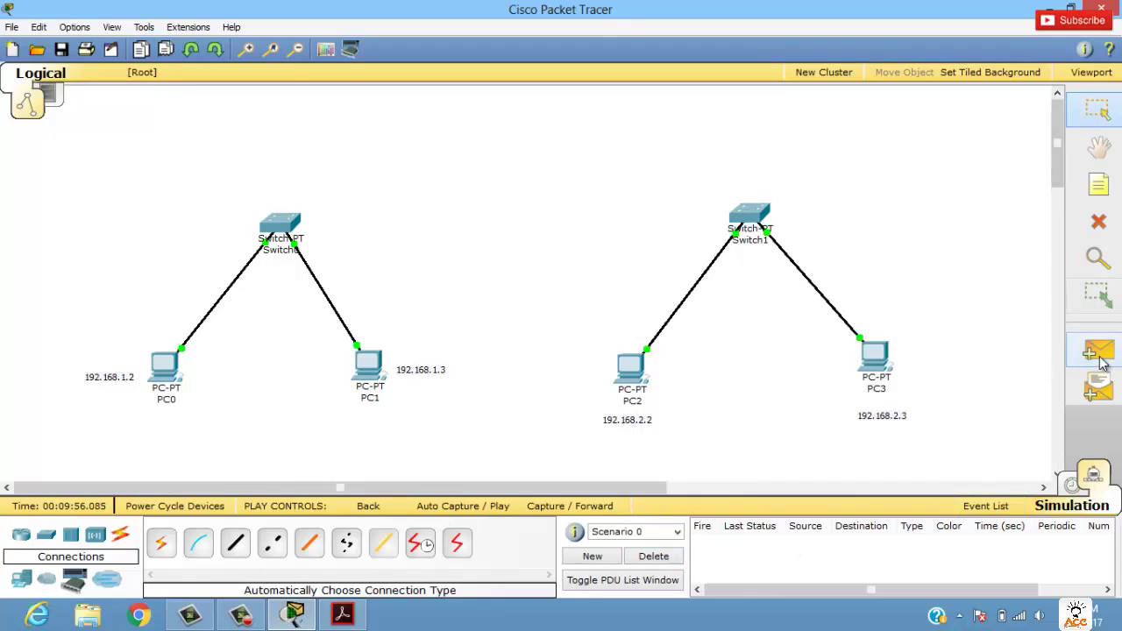
# Add a simple PDU from PC1 to PC0, and return to Realtime mode to deliver it
pyautogui.click(369, 366)
pyautogui.click(164, 367)
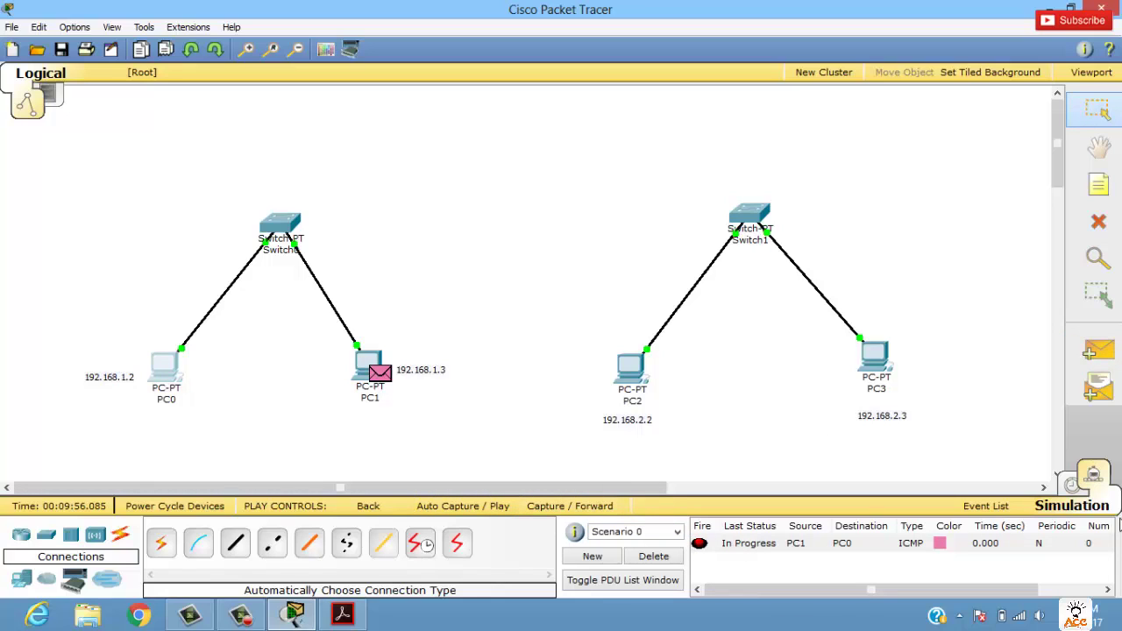
pyautogui.click(1068, 486)
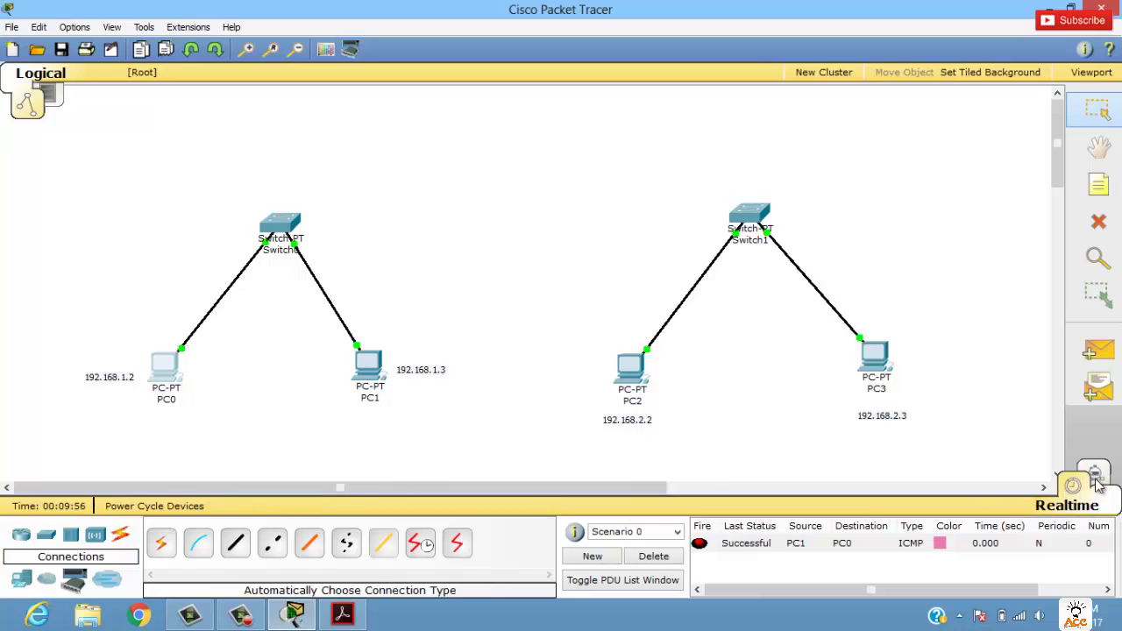
pyautogui.click(1070, 491)
pyautogui.click(1072, 491)
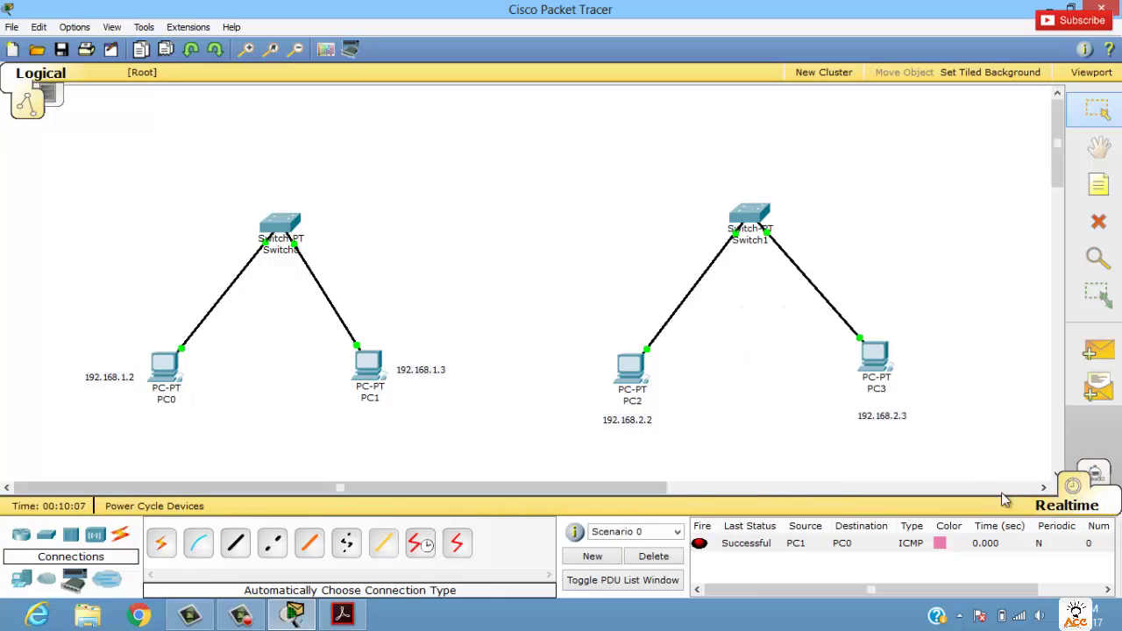
# Send a second simple PDU from PC1 to PC0 in Realtime mode
pyautogui.click(1099, 351)
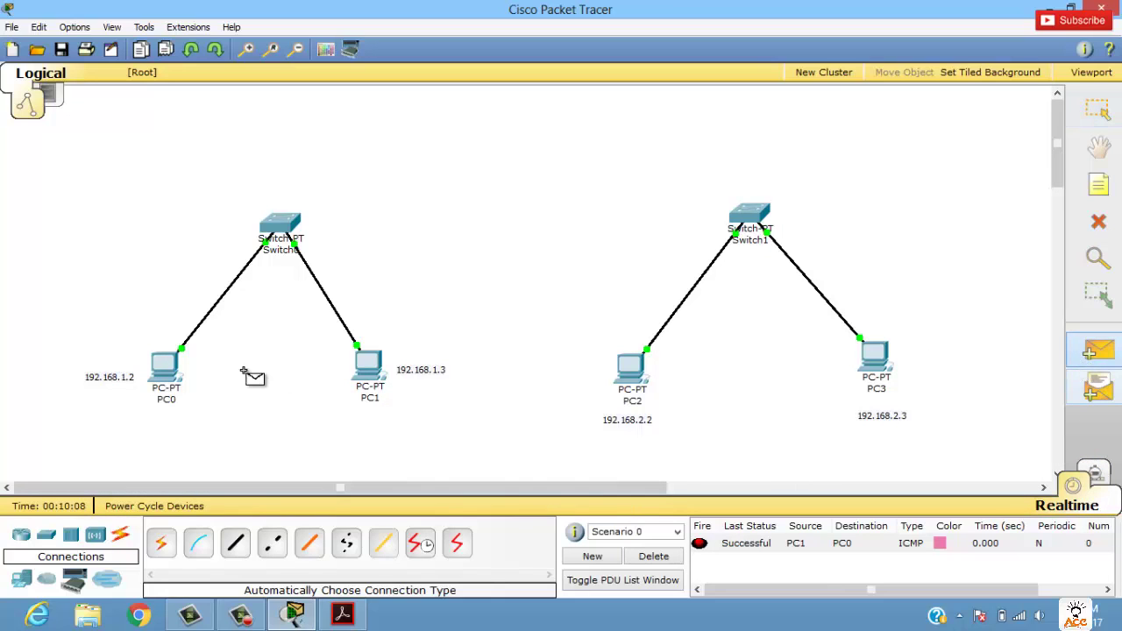
pyautogui.click(368, 363)
pyautogui.click(163, 363)
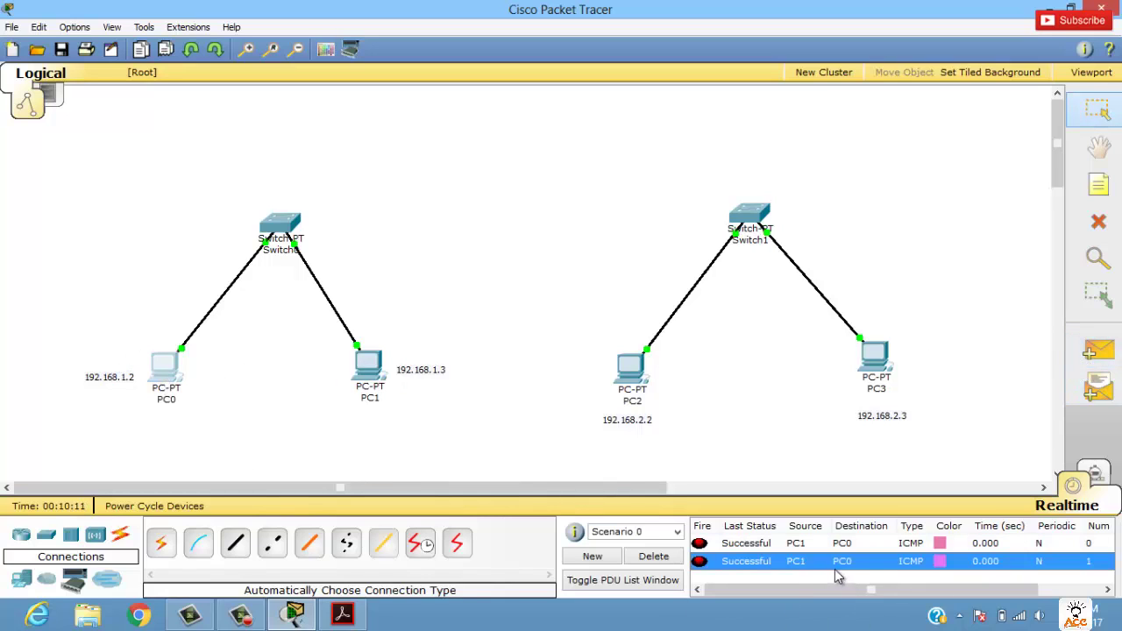
# Delete Scenario 0 with its PC1-to-PC0 PDUs, and check PC2's static IP configuration
pyautogui.click(653, 556)
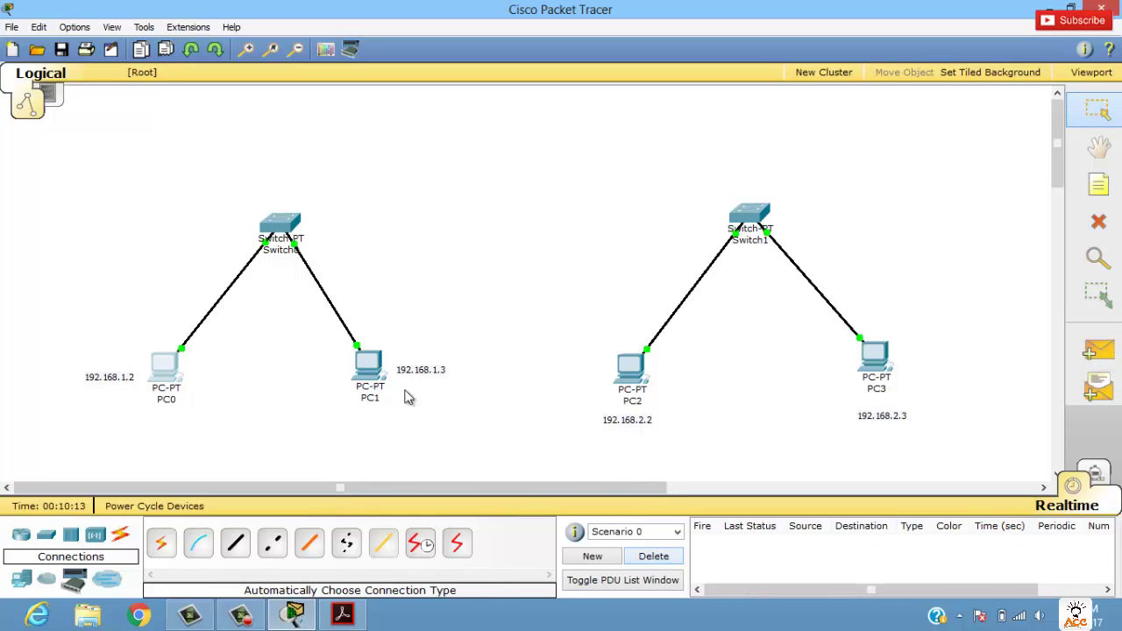
pyautogui.click(637, 378)
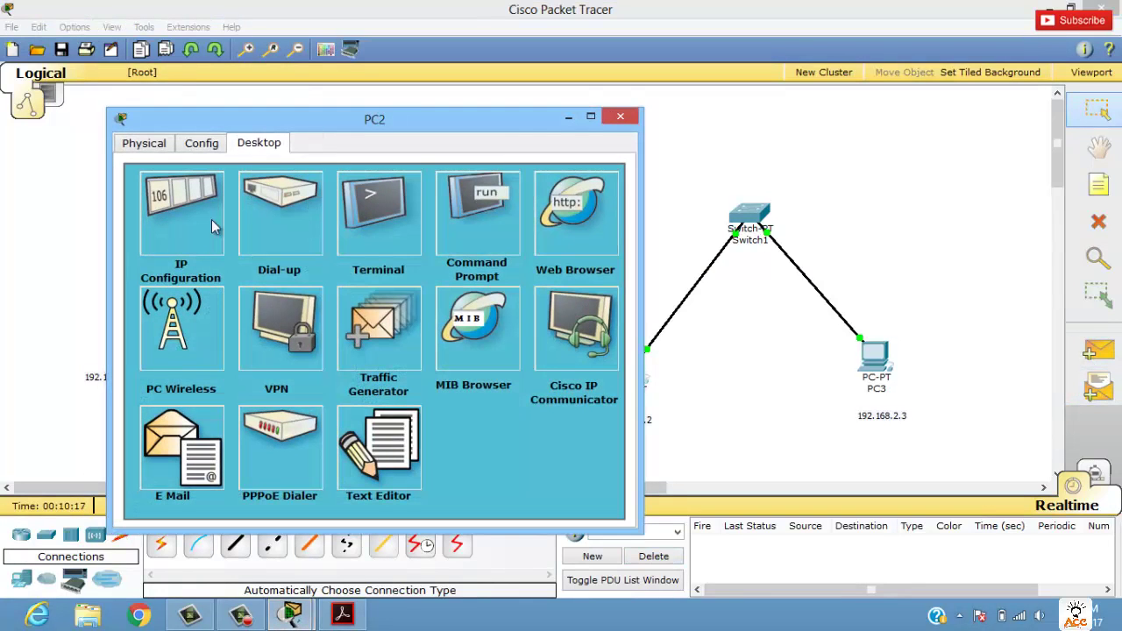
pyautogui.click(190, 207)
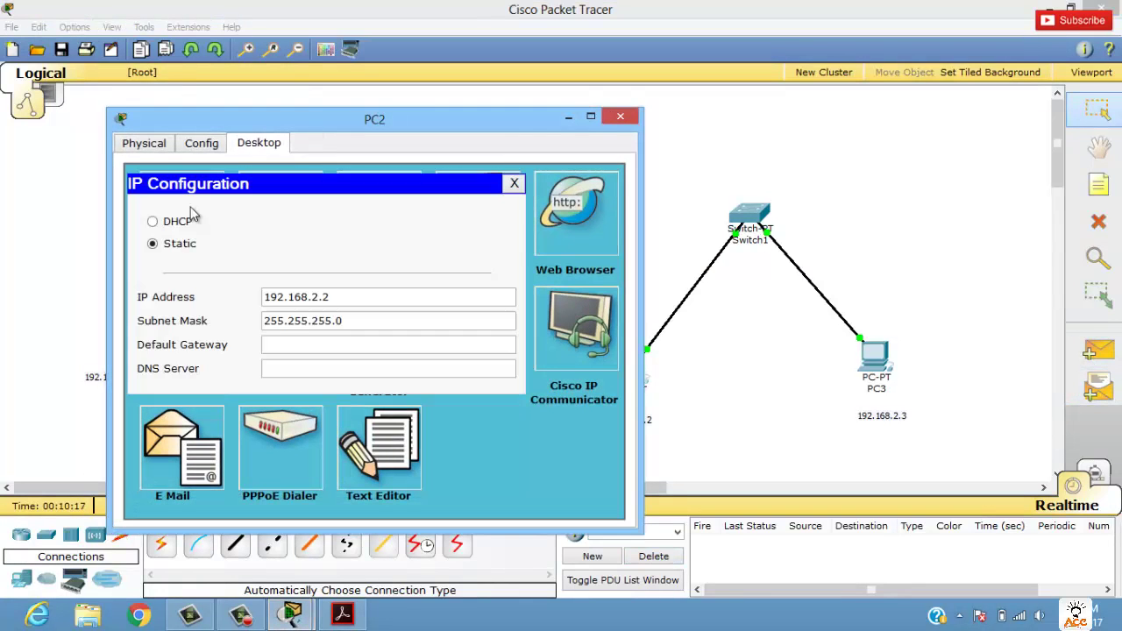
pyautogui.click(620, 116)
# Test the second network by sending a simple PDU from PC2 to PC3 and another from PC3 to PC2
pyautogui.click(1098, 349)
pyautogui.click(642, 376)
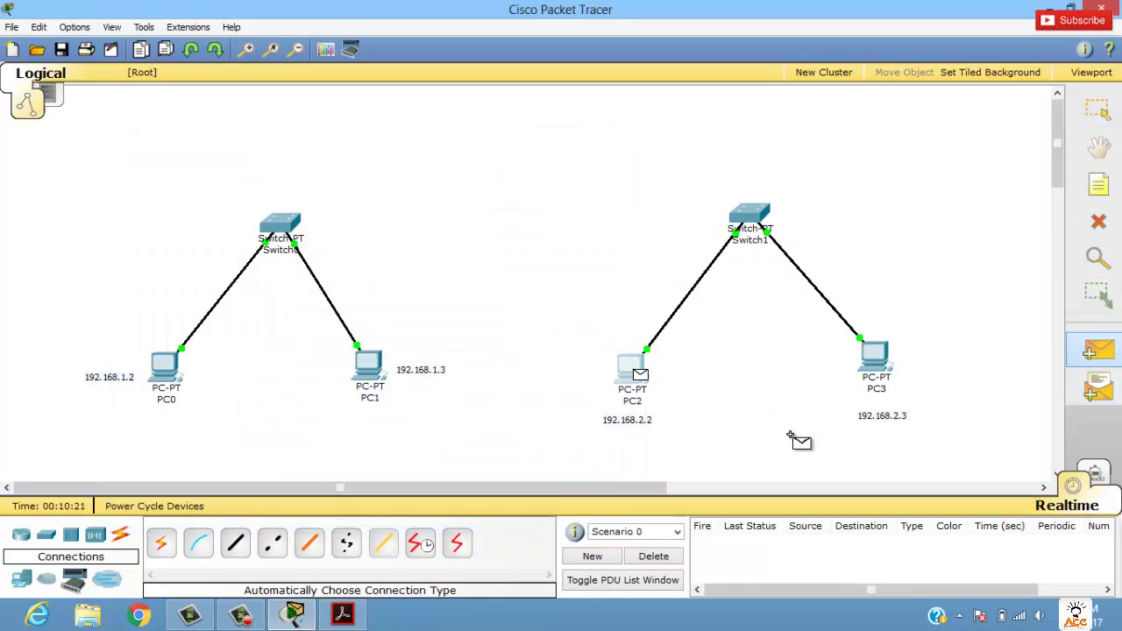
pyautogui.click(877, 362)
pyautogui.click(1098, 350)
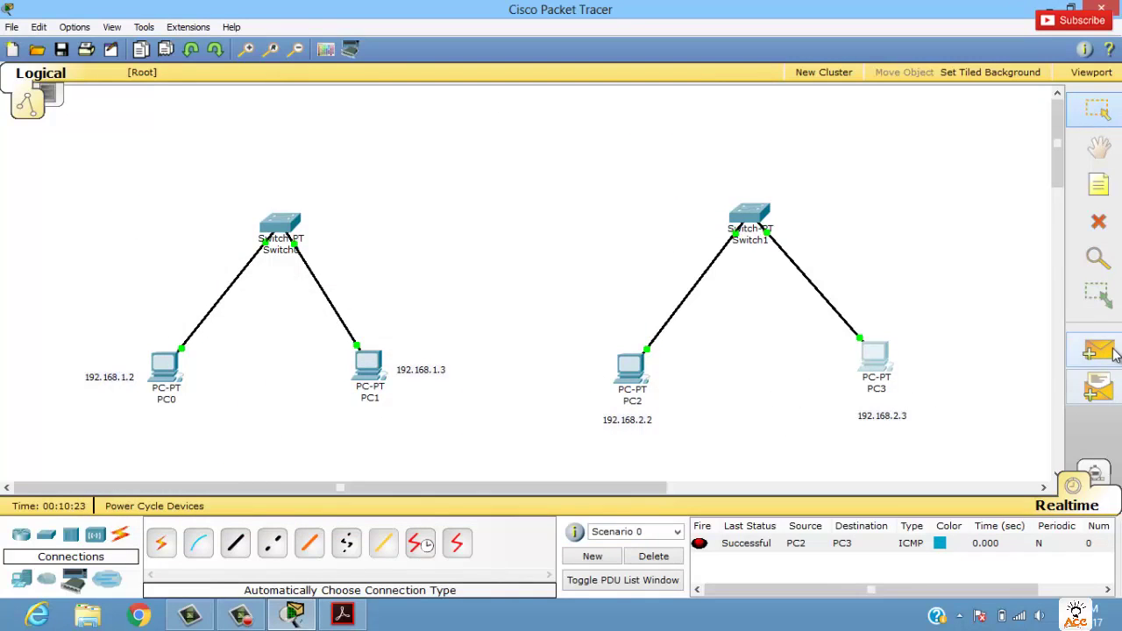
pyautogui.click(877, 359)
pyautogui.click(624, 366)
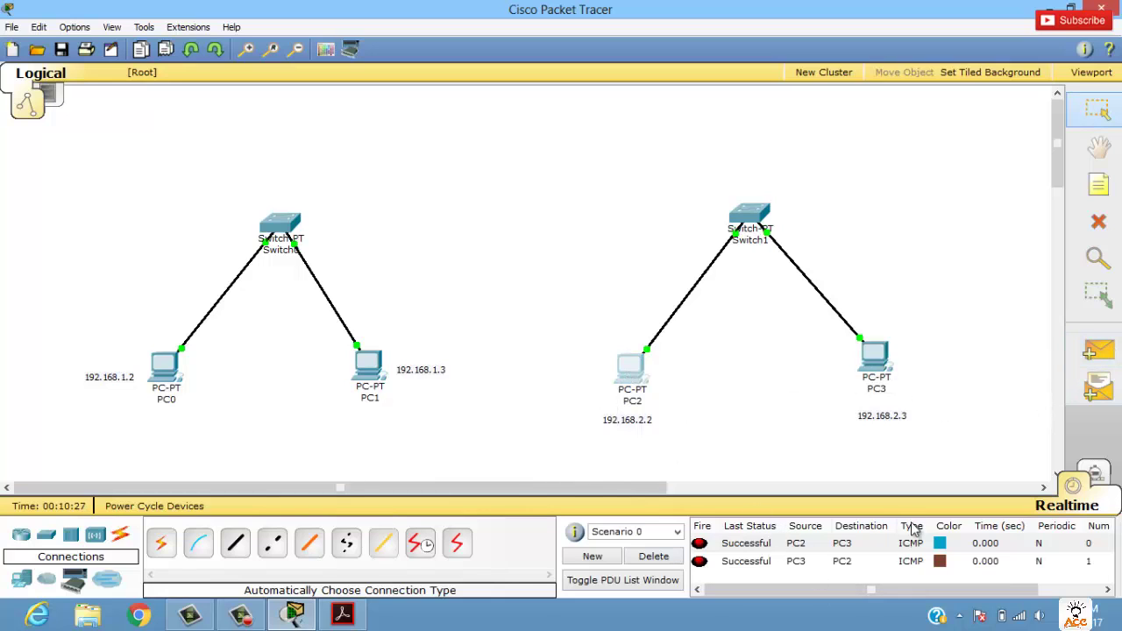
# Clear the scenario's PDUs and test communication between the two networks with a simple PDU from PC0 to PC2
pyautogui.click(653, 556)
pyautogui.click(1098, 351)
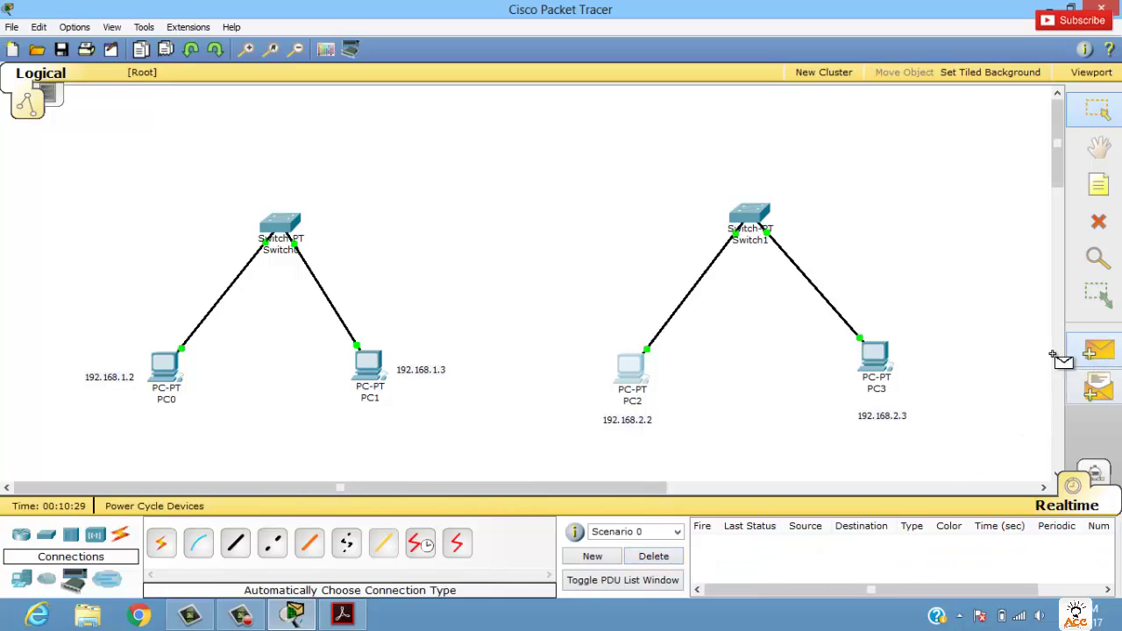
pyautogui.click(166, 369)
pyautogui.click(633, 363)
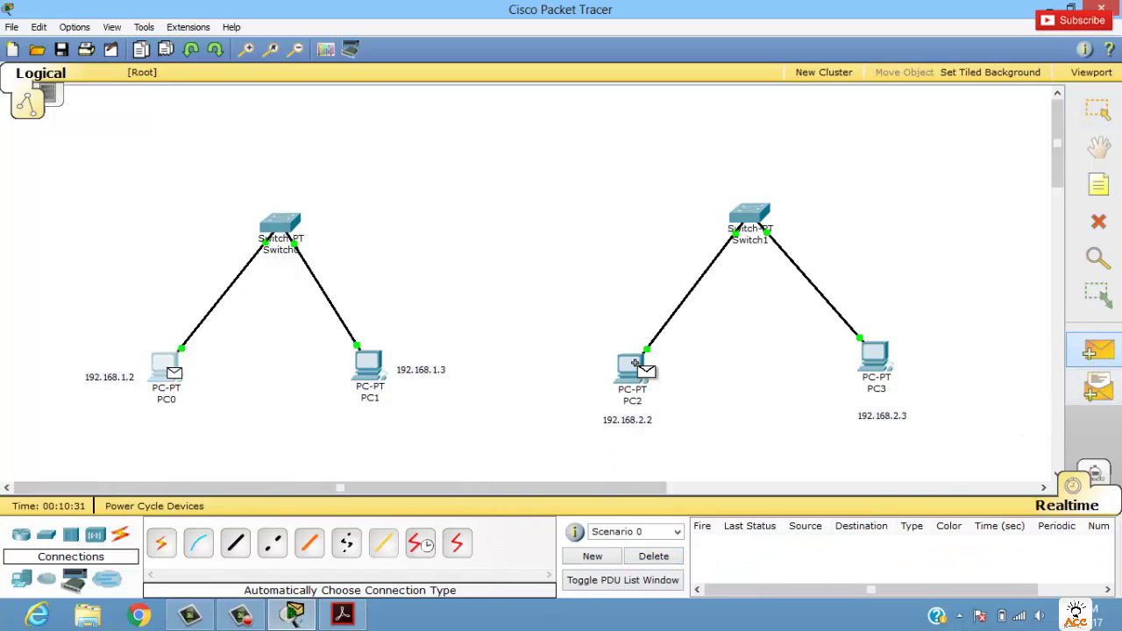
pyautogui.click(634, 363)
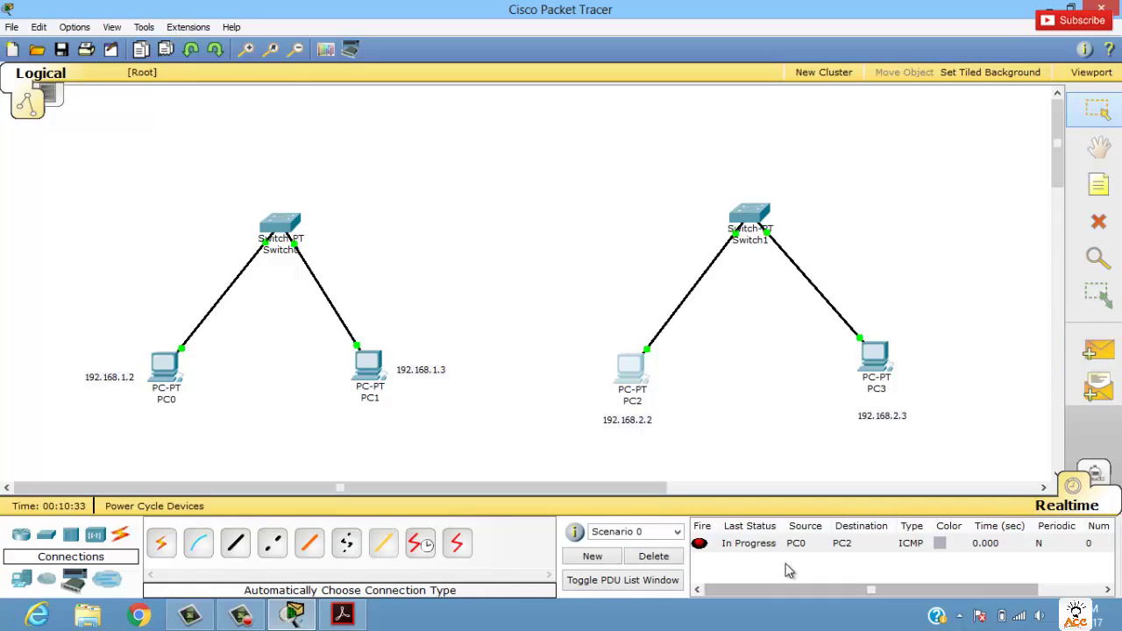
pyautogui.click(728, 546)
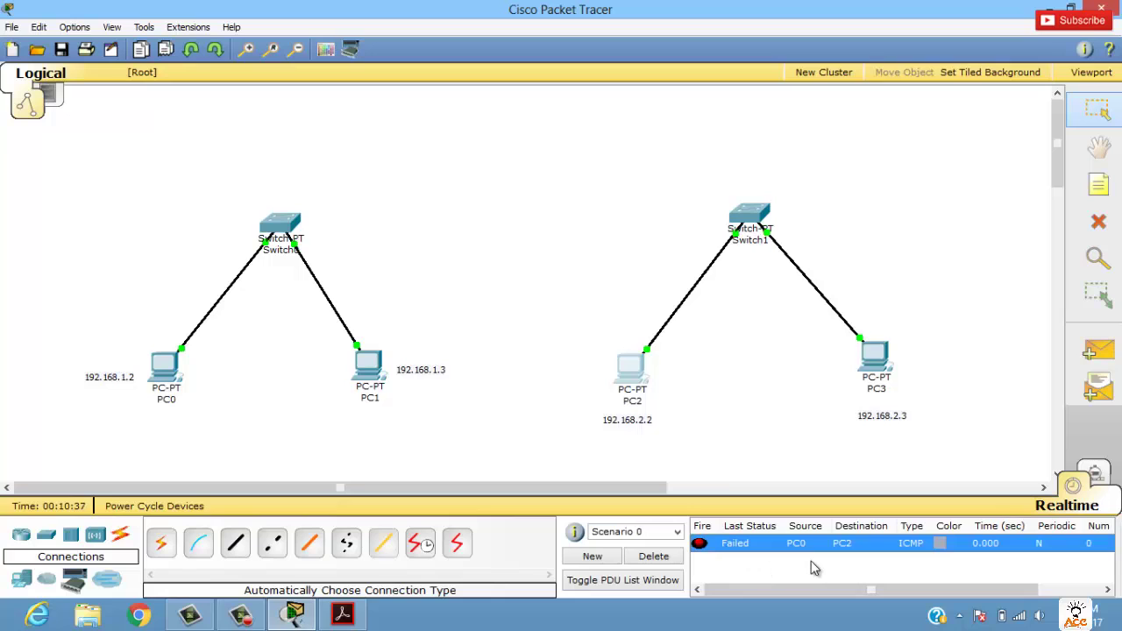
pyautogui.moveTo(379, 396)
pyautogui.moveTo(294, 247)
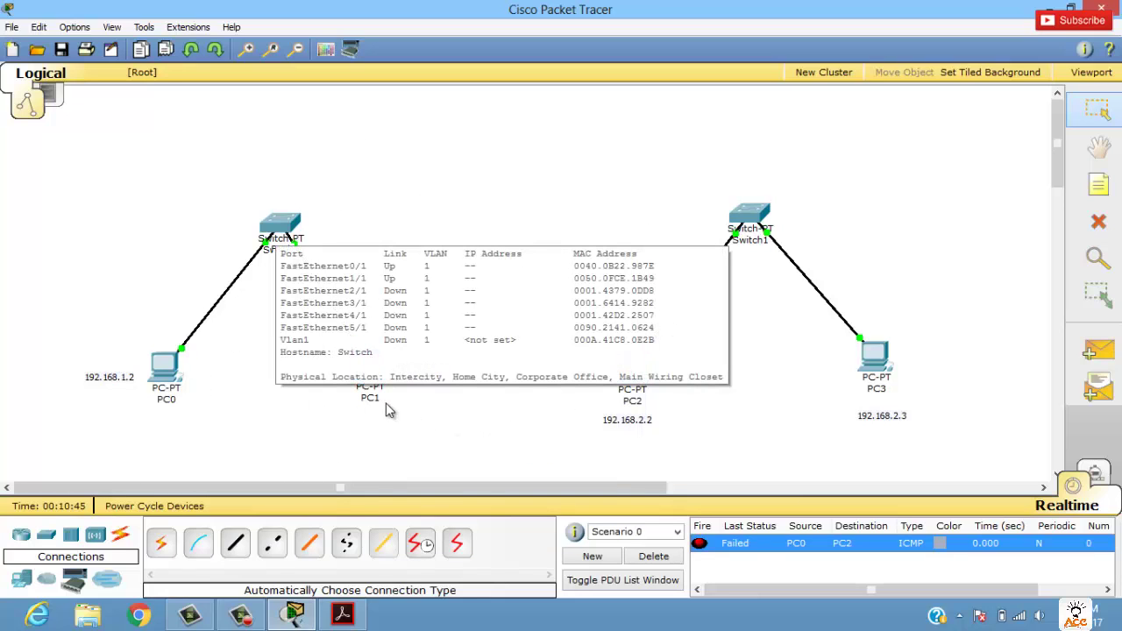
pyautogui.moveTo(688, 380)
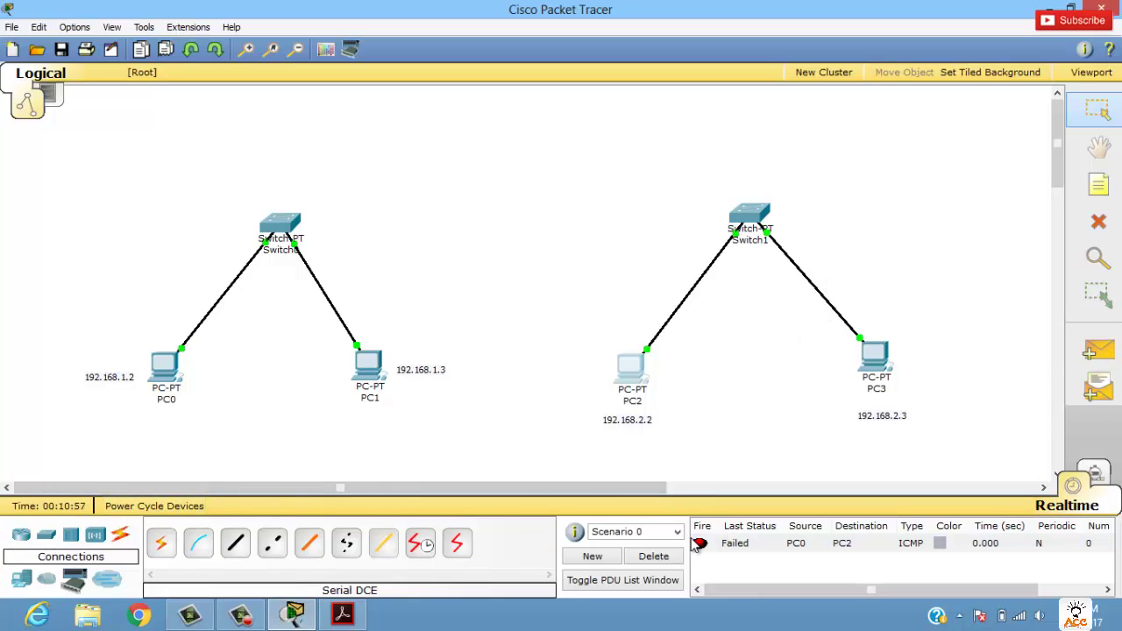
# Delete the scenario with its PC0-to-PC2 PDU, and place an 1841 router above and between the two switches
pyautogui.click(653, 557)
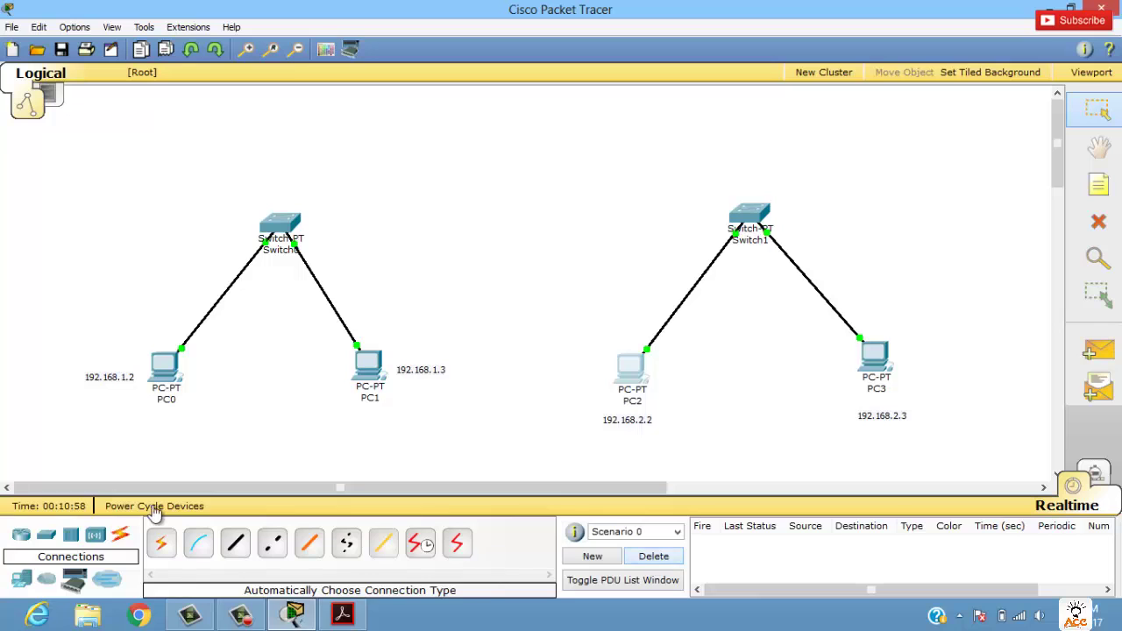
pyautogui.click(21, 536)
pyautogui.click(161, 544)
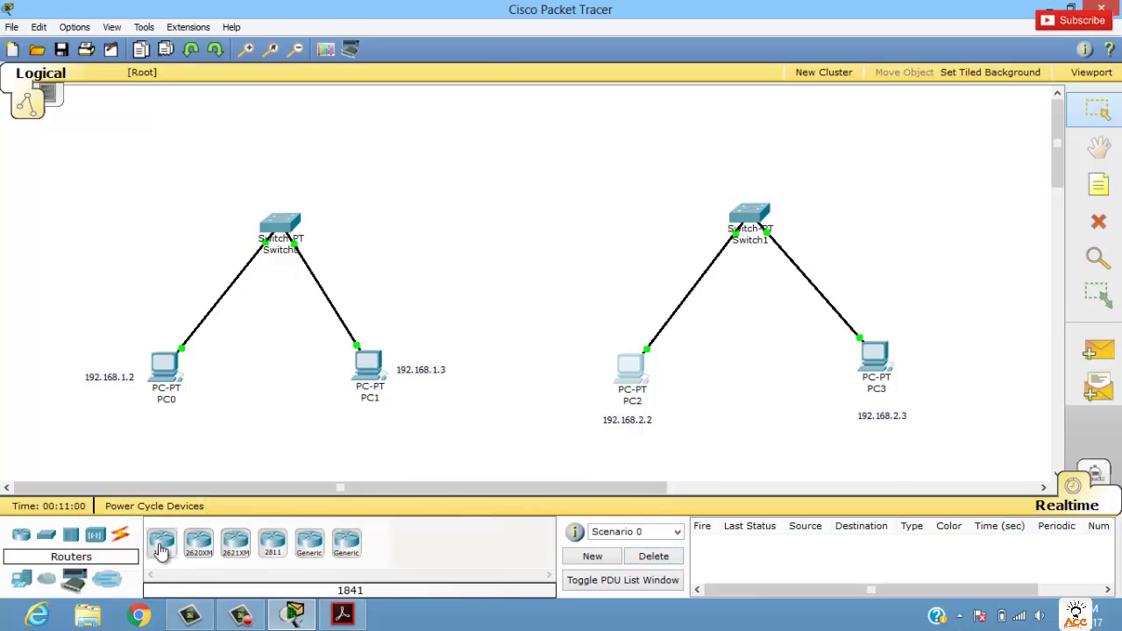
pyautogui.click(525, 127)
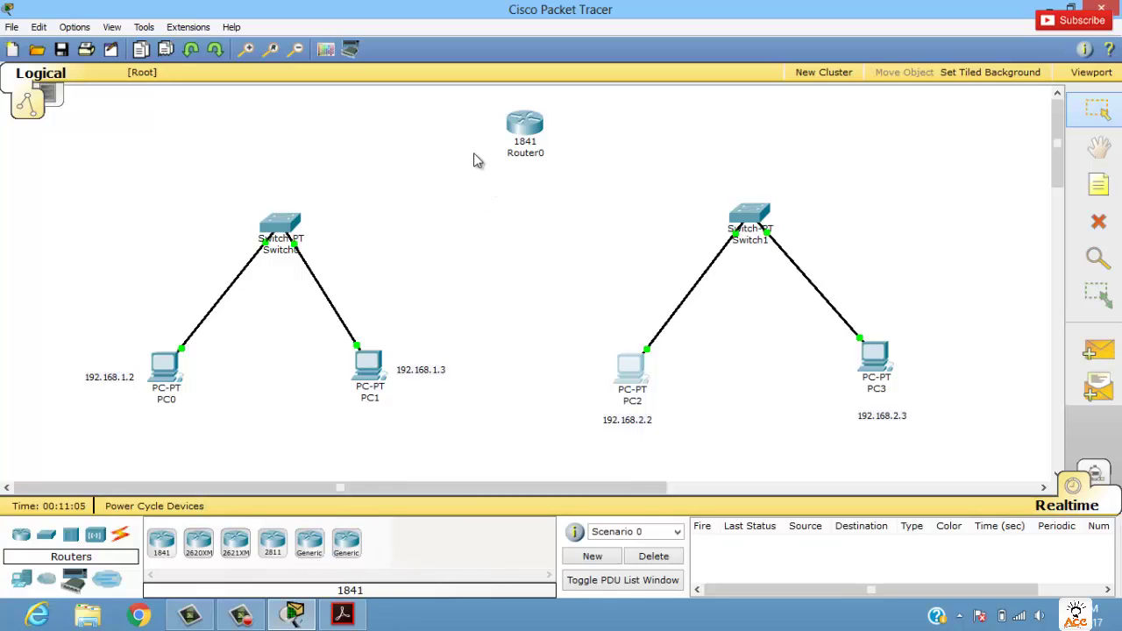
# Connect Router0 to Switch0 and to Switch1 using the automatic connection type
pyautogui.click(120, 535)
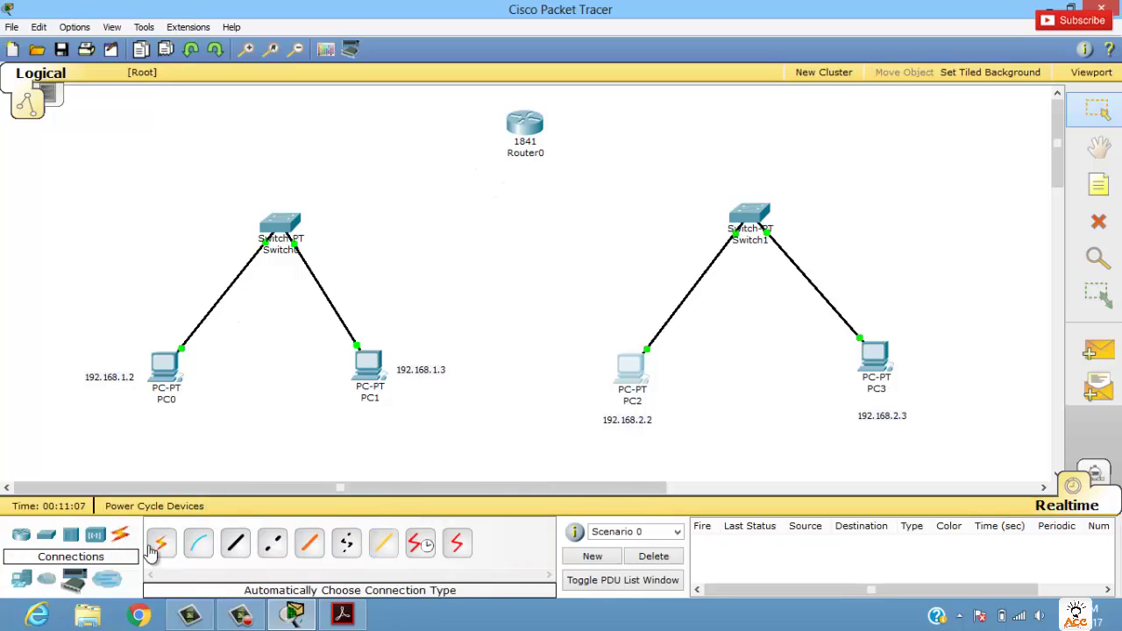
pyautogui.click(156, 545)
pyautogui.click(281, 226)
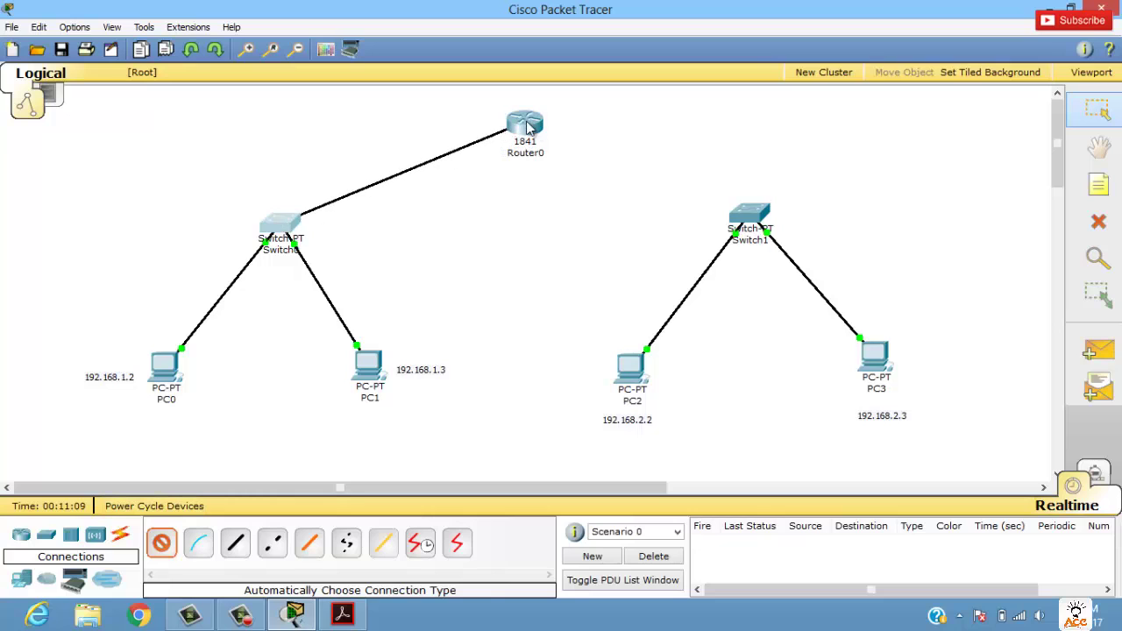
pyautogui.click(526, 127)
pyautogui.click(162, 545)
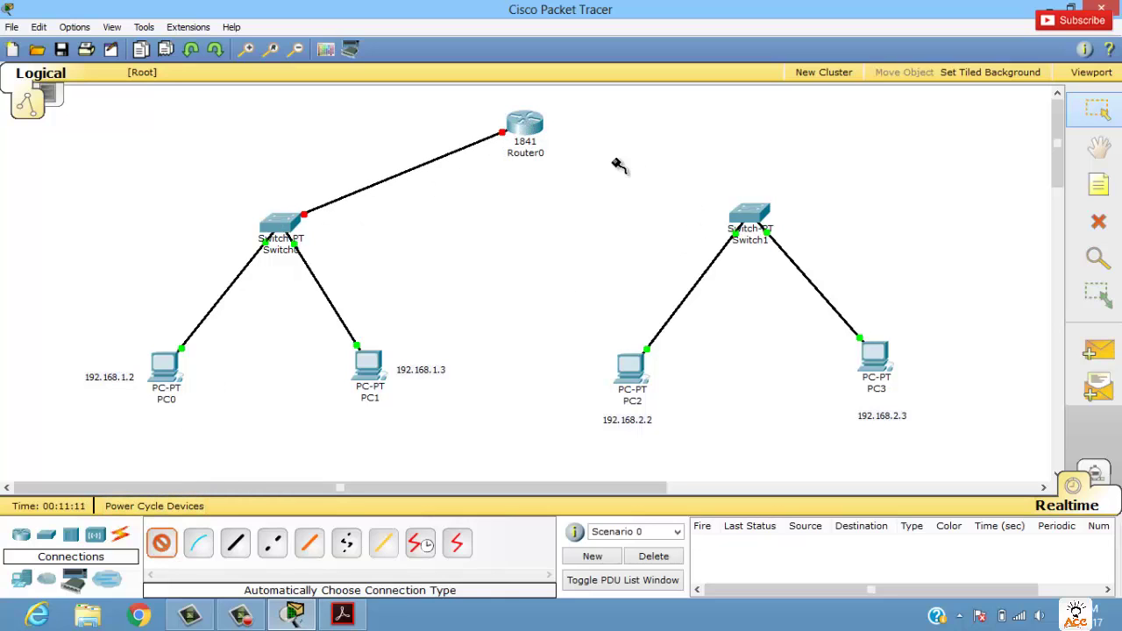
pyautogui.click(536, 136)
pyautogui.click(761, 217)
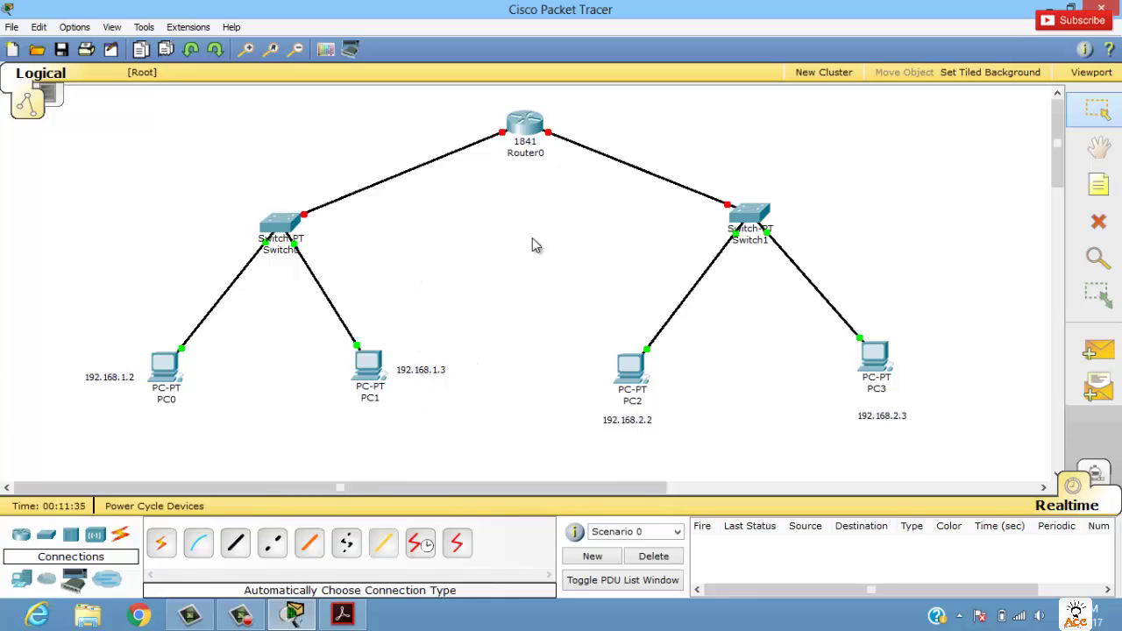
# Add a note reading "n/w addre: 192.168.1.0" beside the Switch0 network
pyautogui.click(1099, 185)
pyautogui.click(36, 199)
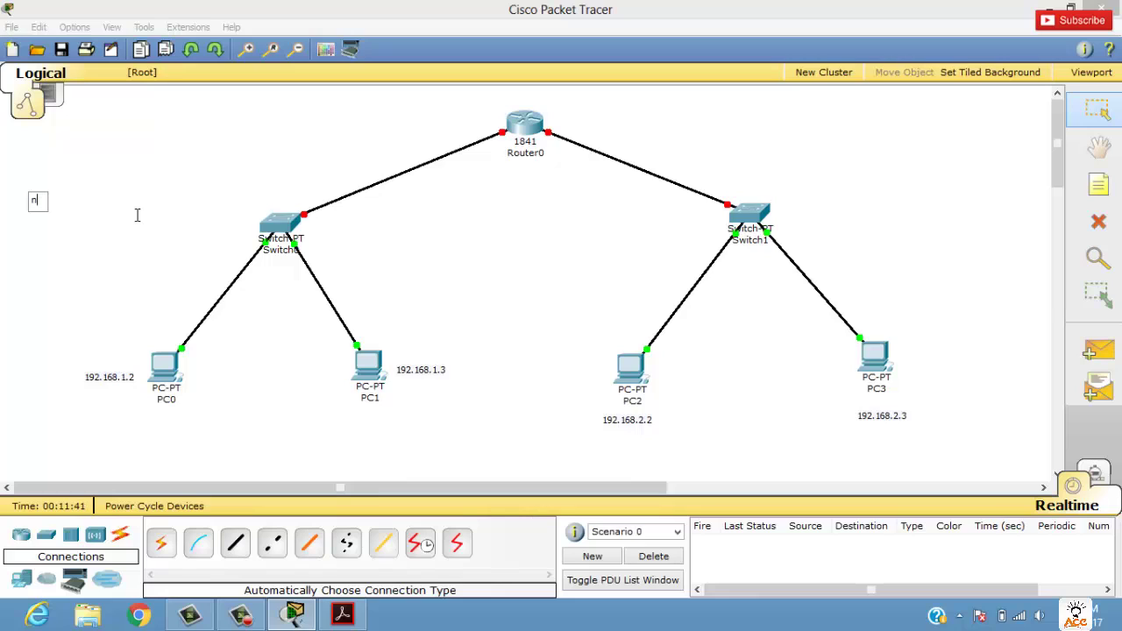
pyautogui.write('n/w addre: 192.16')
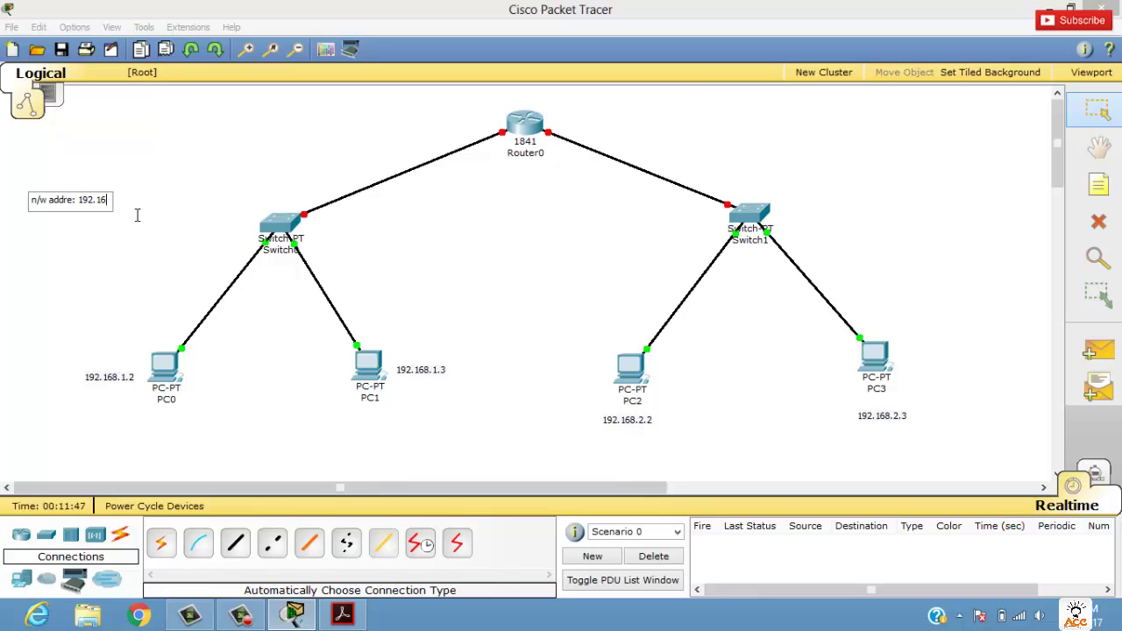
pyautogui.write('8')
pyautogui.press('BackSpace')
pyautogui.press('BackSpace')
pyautogui.write('168.1.0')
pyautogui.click(147, 227)
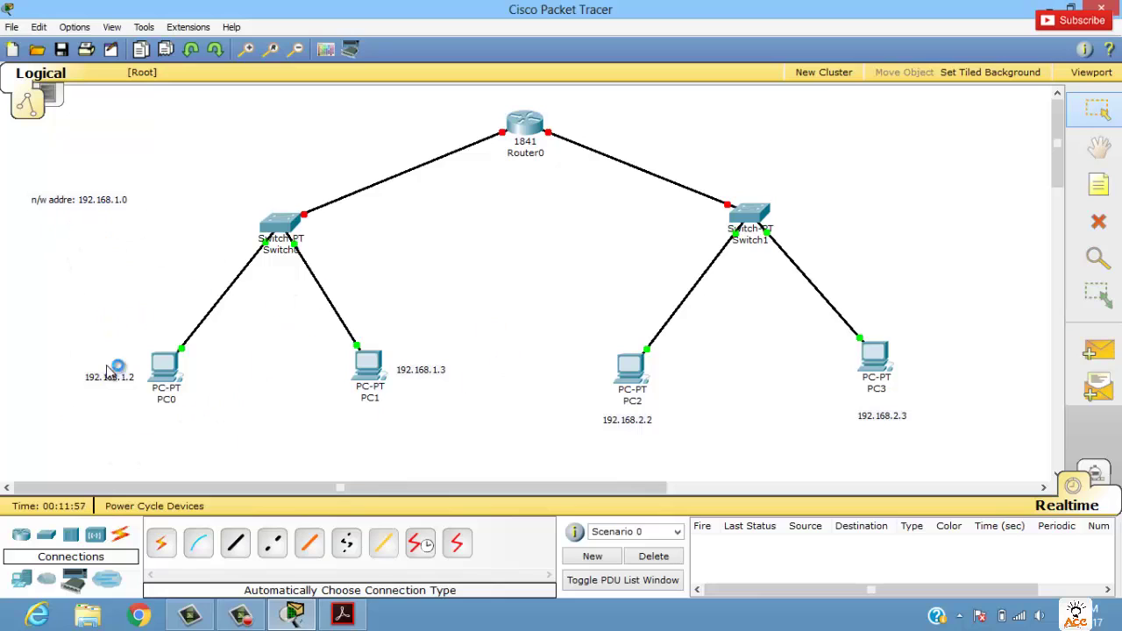
# Label Router0's Switch0-side interface with a note reading 192.168.1.1
pyautogui.click(1104, 482)
pyautogui.click(1098, 184)
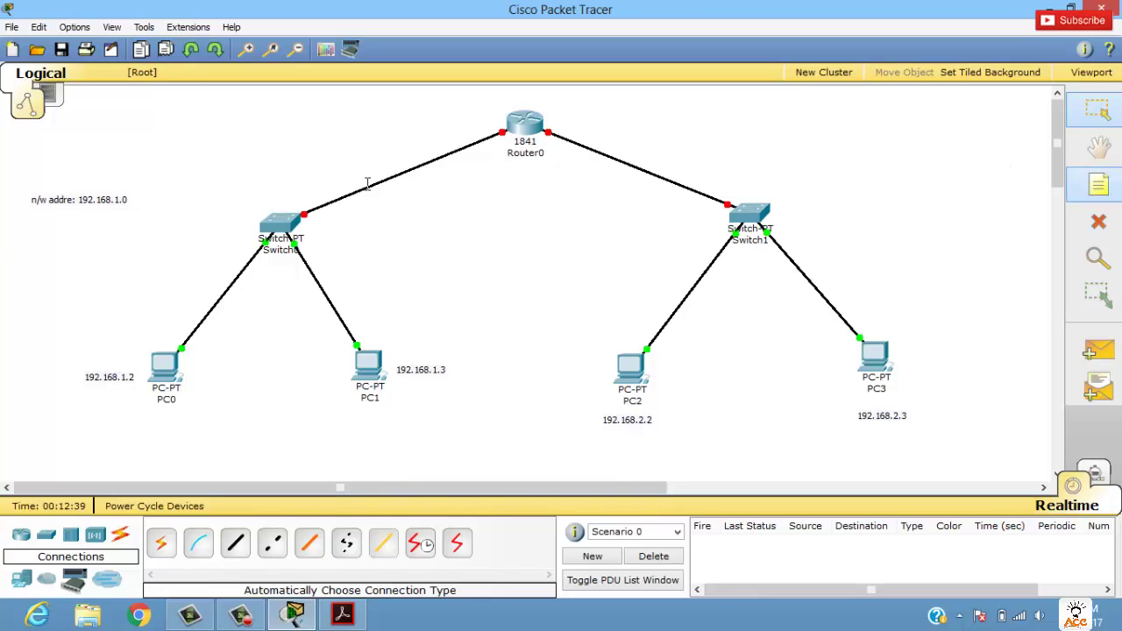
pyautogui.click(369, 121)
pyautogui.write('1')
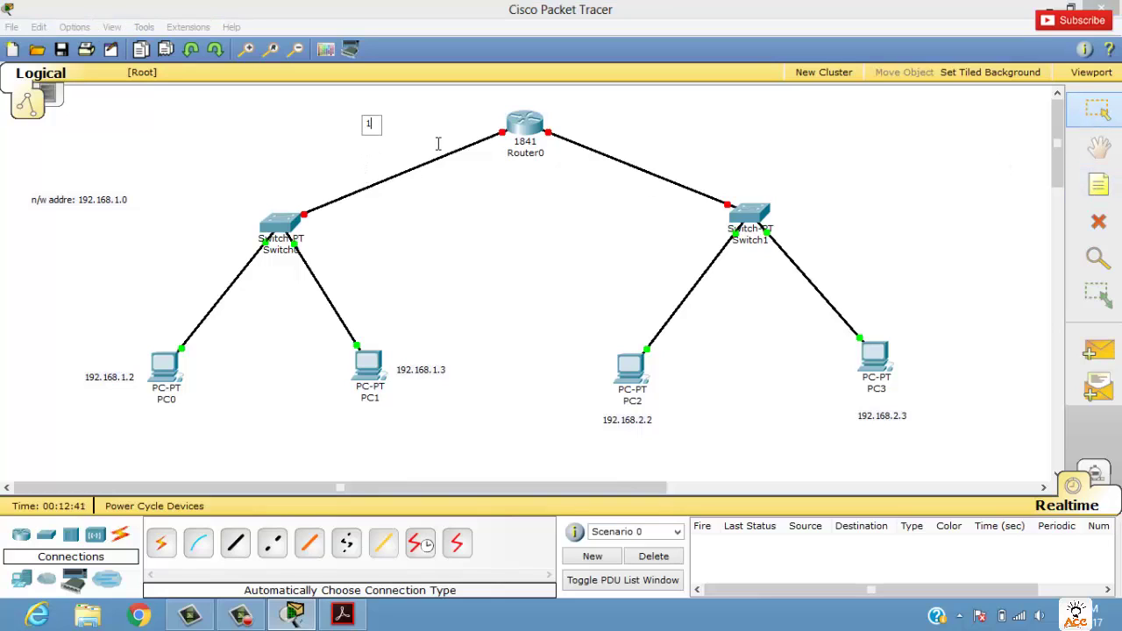
pyautogui.write('92.168.1.1')
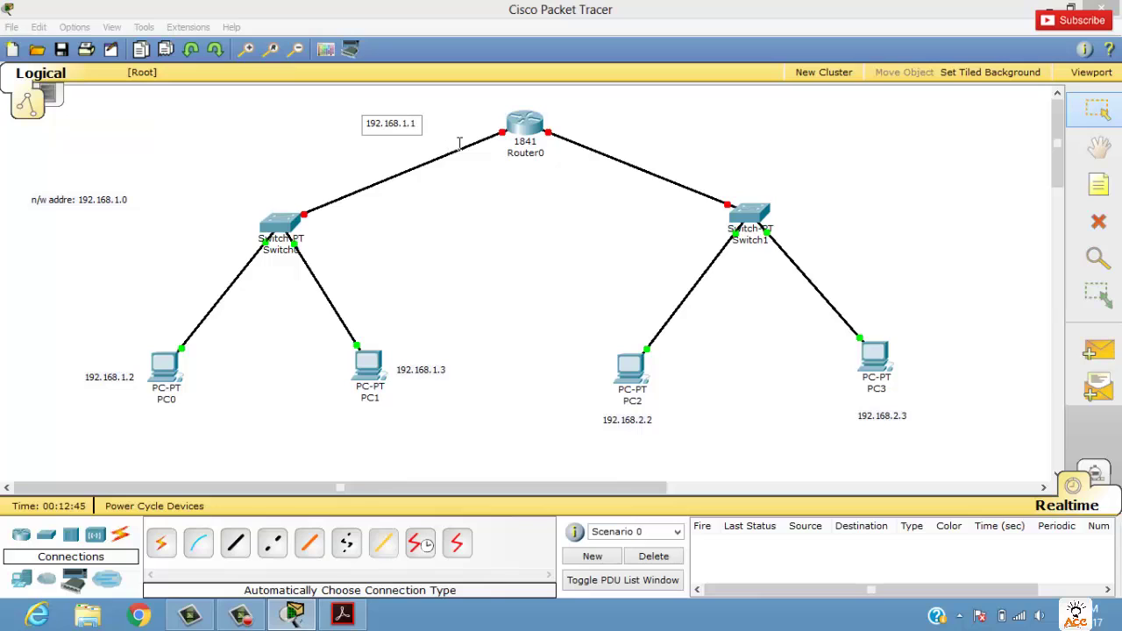
pyautogui.click(616, 253)
# Label Router0's Switch1-side interface with a note reading 192.168.2.1, and move the note closer to the router
pyautogui.click(1099, 185)
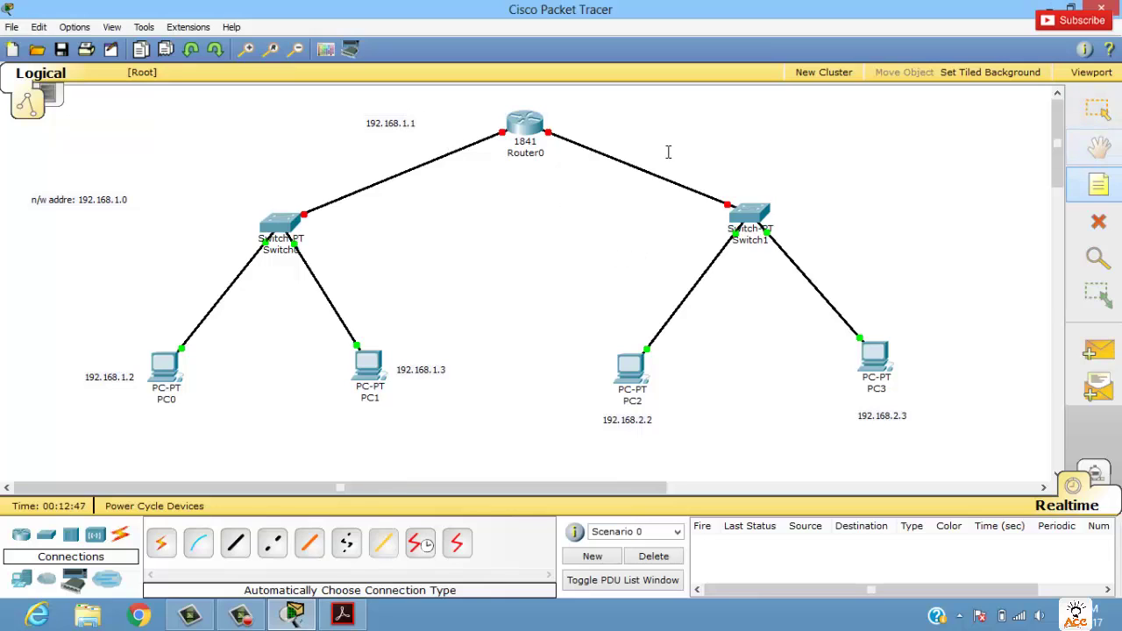
pyautogui.click(617, 124)
pyautogui.write('192')
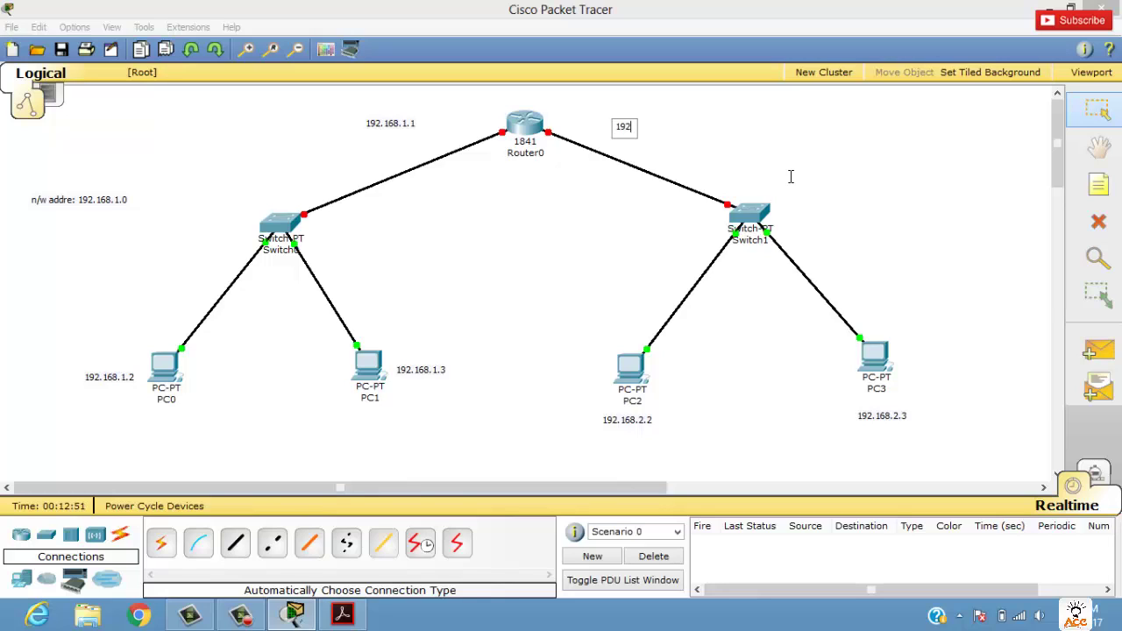
pyautogui.write('.168.2.1')
pyautogui.click(885, 113)
pyautogui.moveTo(656, 132); pyautogui.dragTo(626, 126)
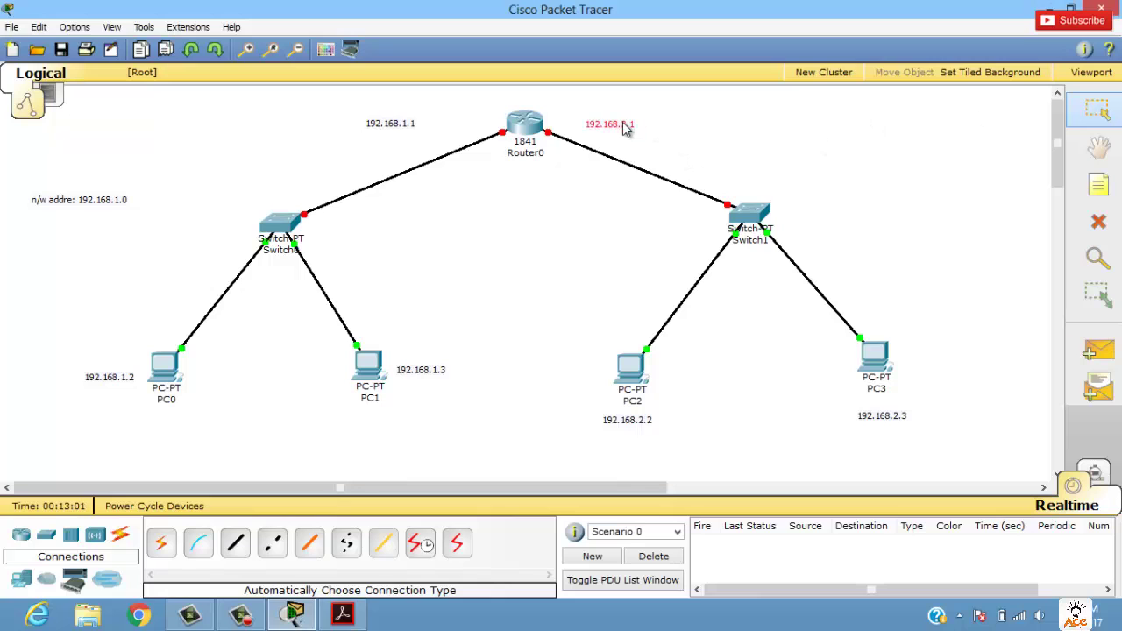
# View Router0's IOS command line interface, close its window, and check the port on the link to Switch0
pyautogui.click(524, 124)
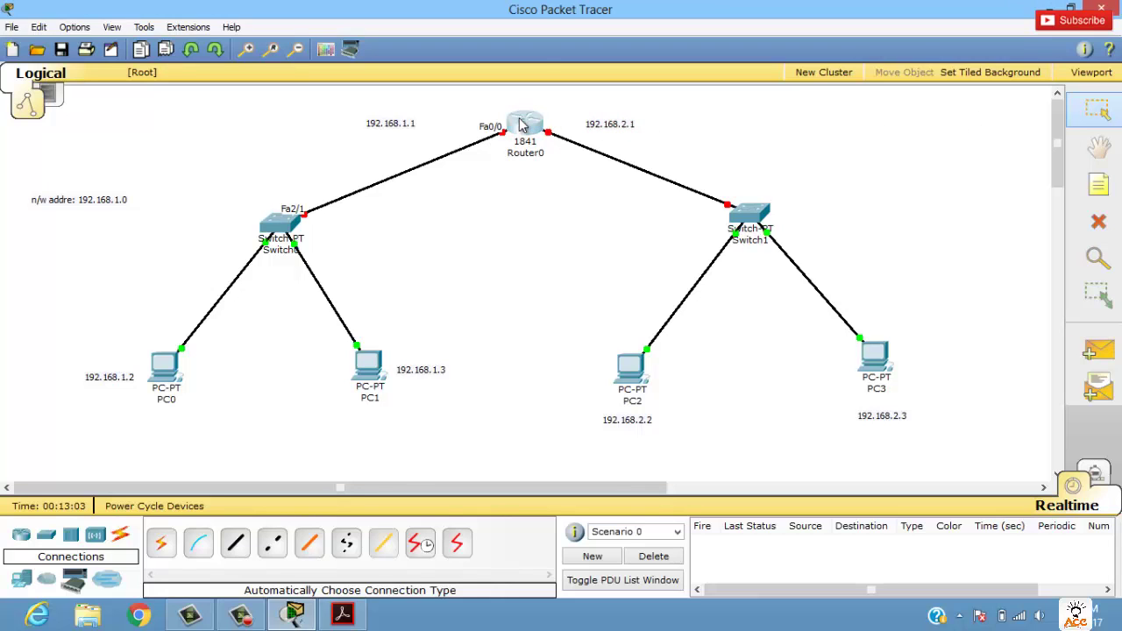
pyautogui.click(160, 57)
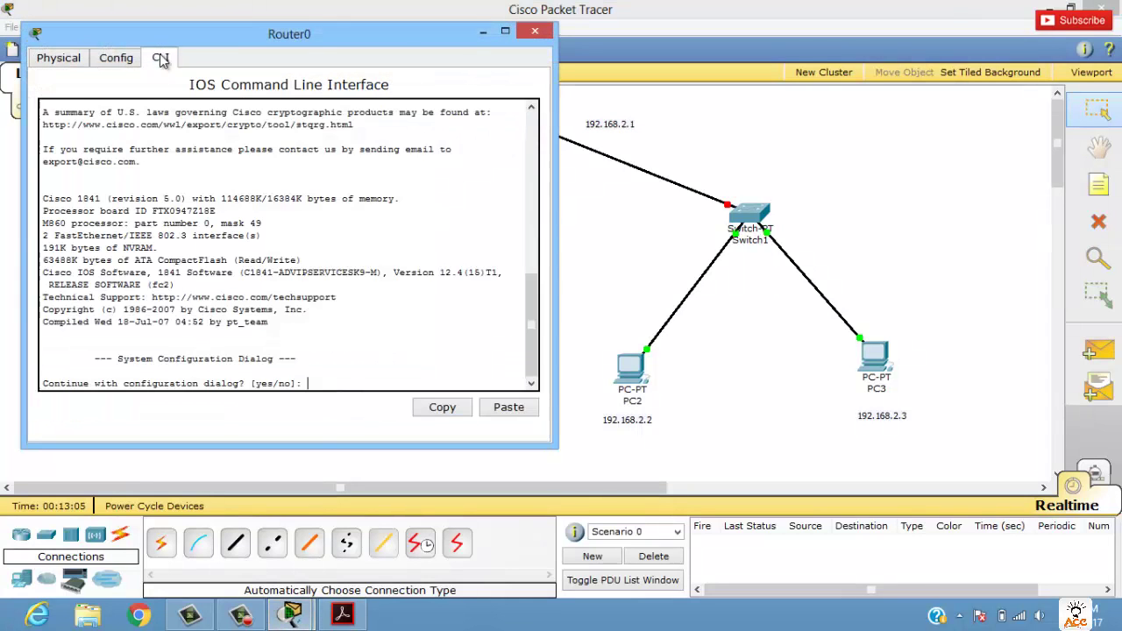
pyautogui.moveTo(310, 35); pyautogui.dragTo(428, 211)
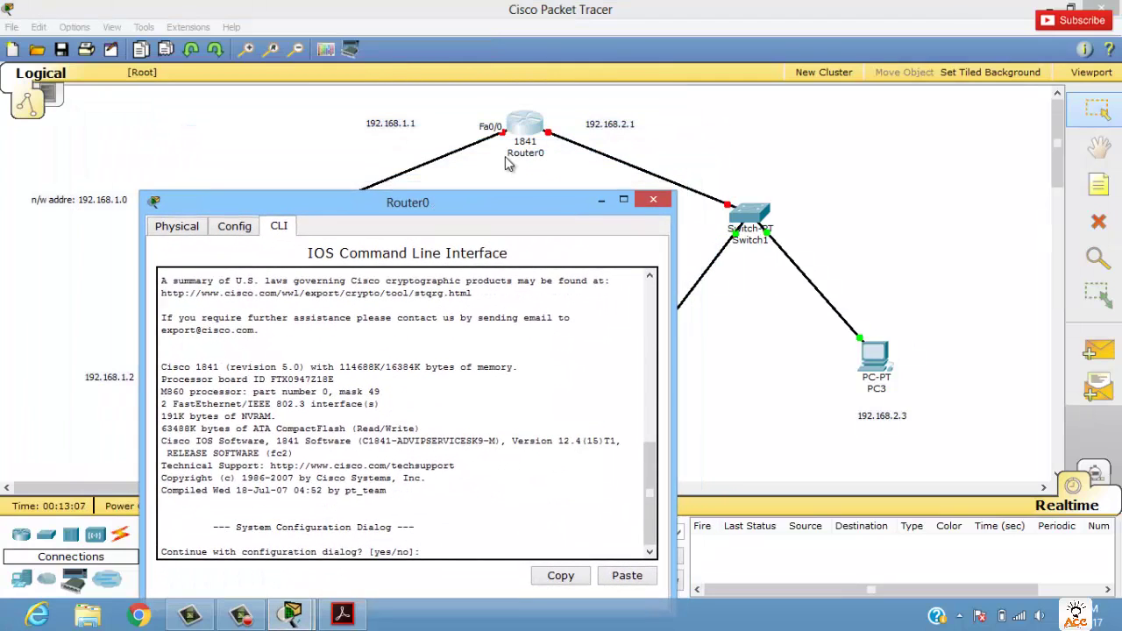
pyautogui.click(652, 200)
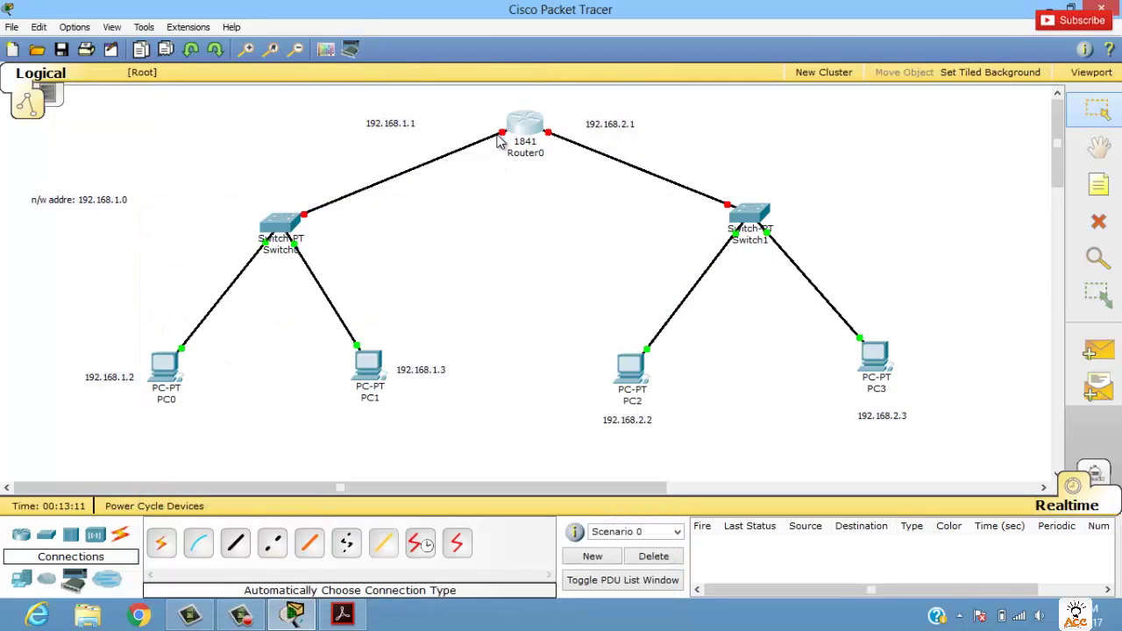
pyautogui.moveTo(491, 145)
# Assign Router0's FastEthernet0/0 the IP address 192.168.1.1 with subnet mask 255.255.255.0, switch the port on, and close the router window
pyautogui.click(526, 130)
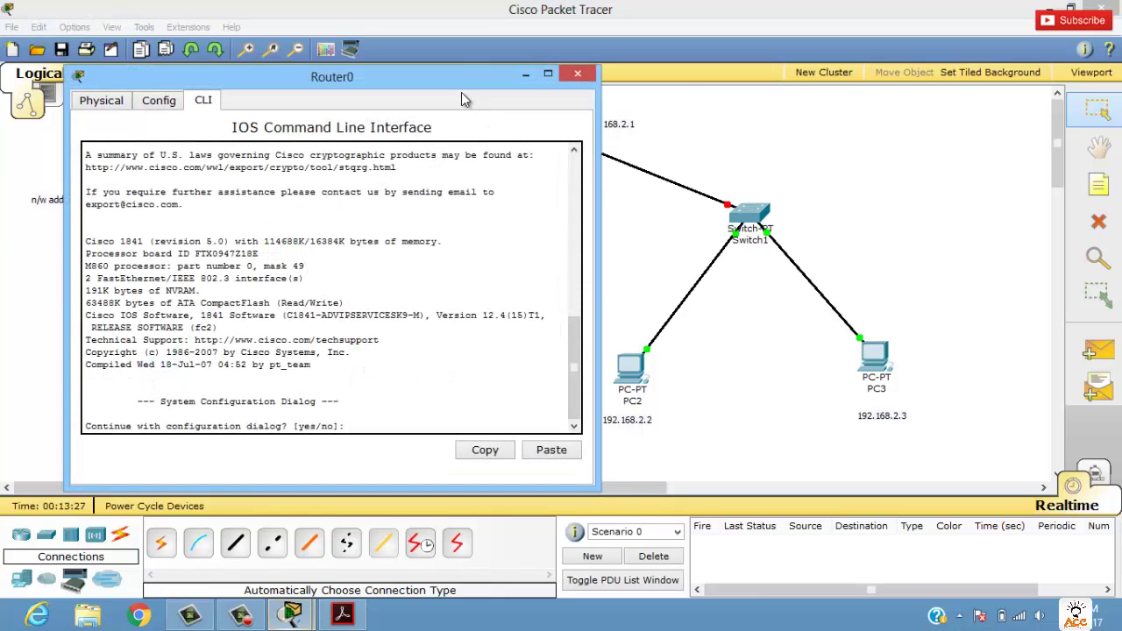
pyautogui.moveTo(461, 92); pyautogui.dragTo(636, 117)
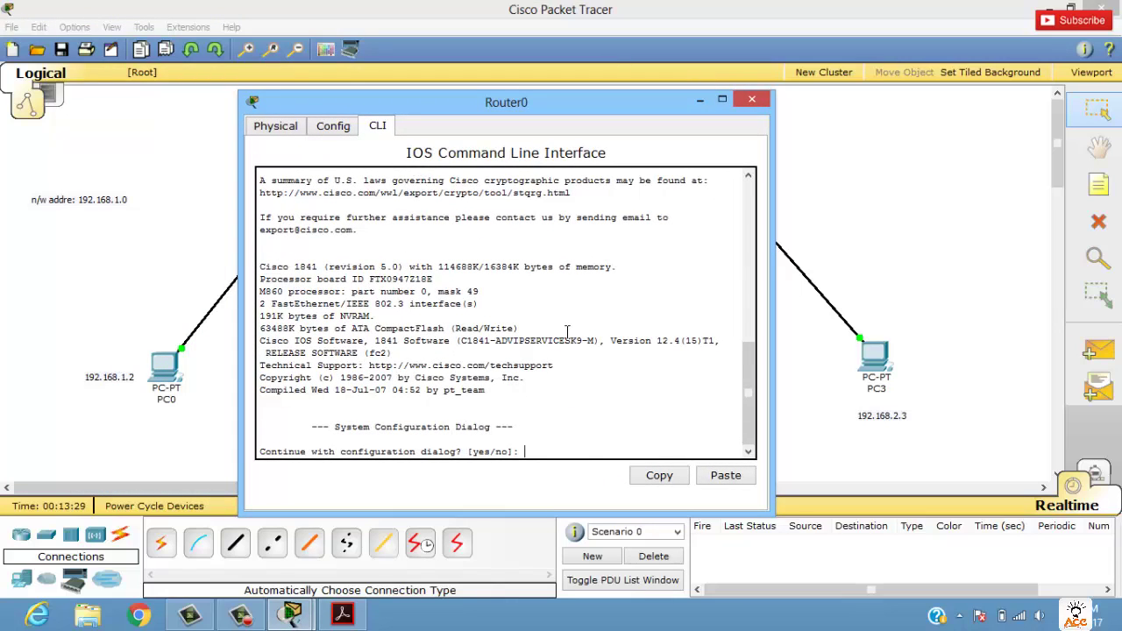
pyautogui.click(330, 128)
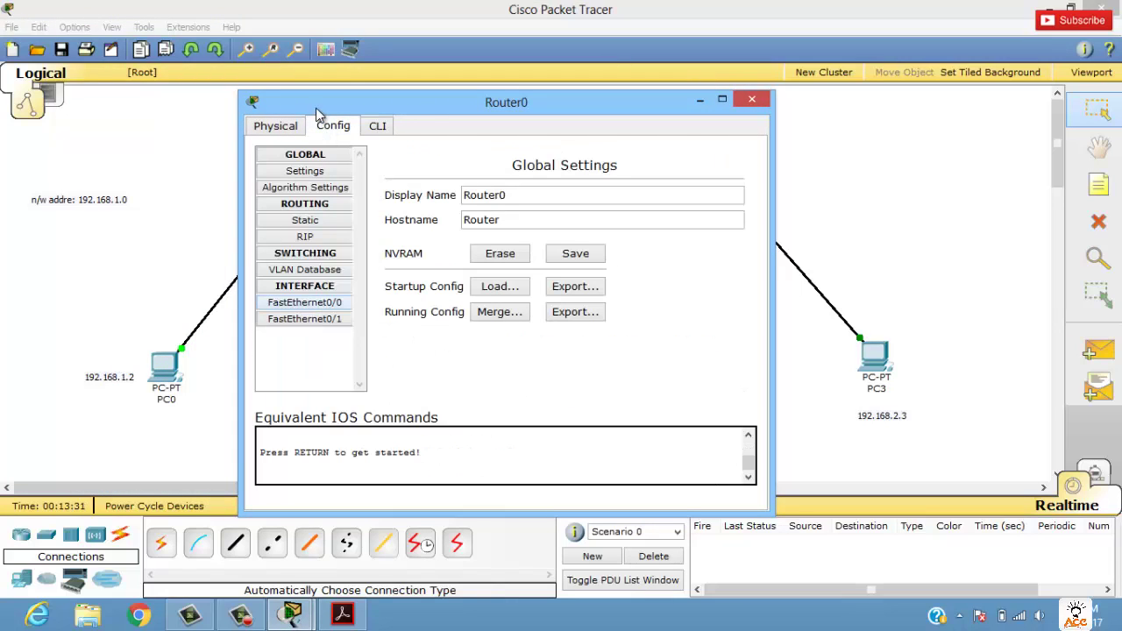
pyautogui.click(303, 304)
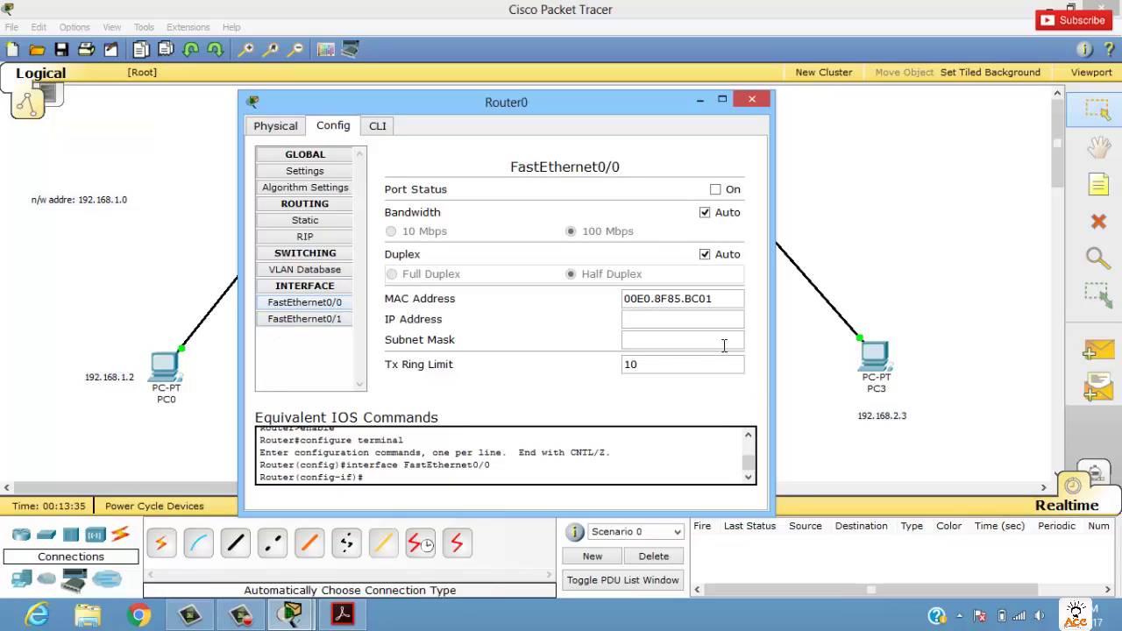
pyautogui.click(699, 322)
pyautogui.moveTo(443, 108); pyautogui.dragTo(512, 207)
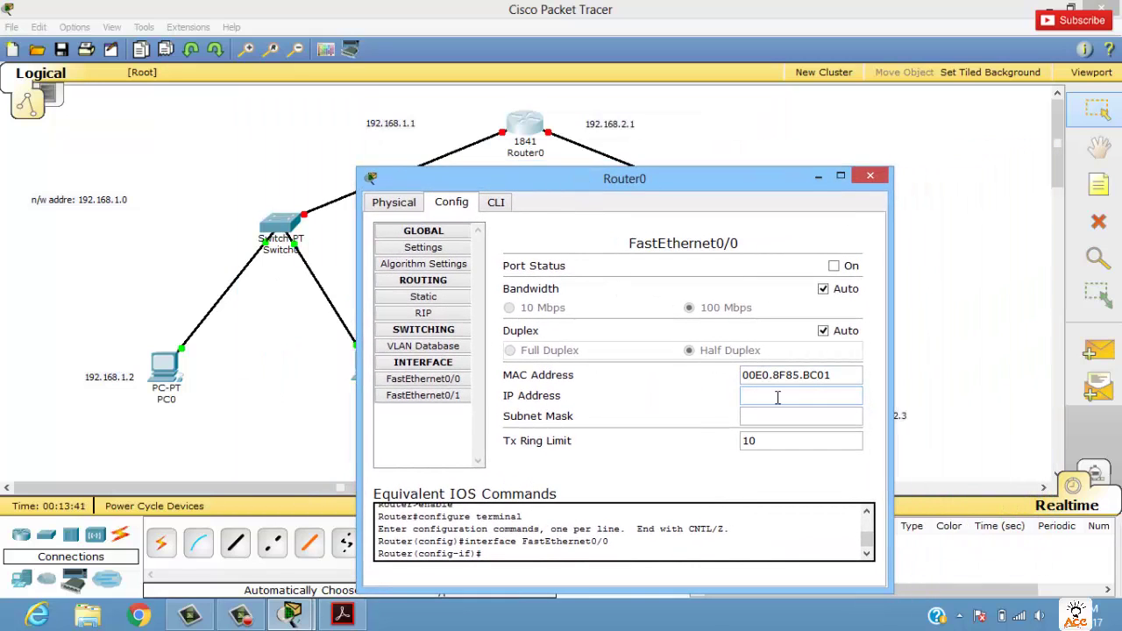
pyautogui.write('192.168.1.1')
pyautogui.press('Tab')
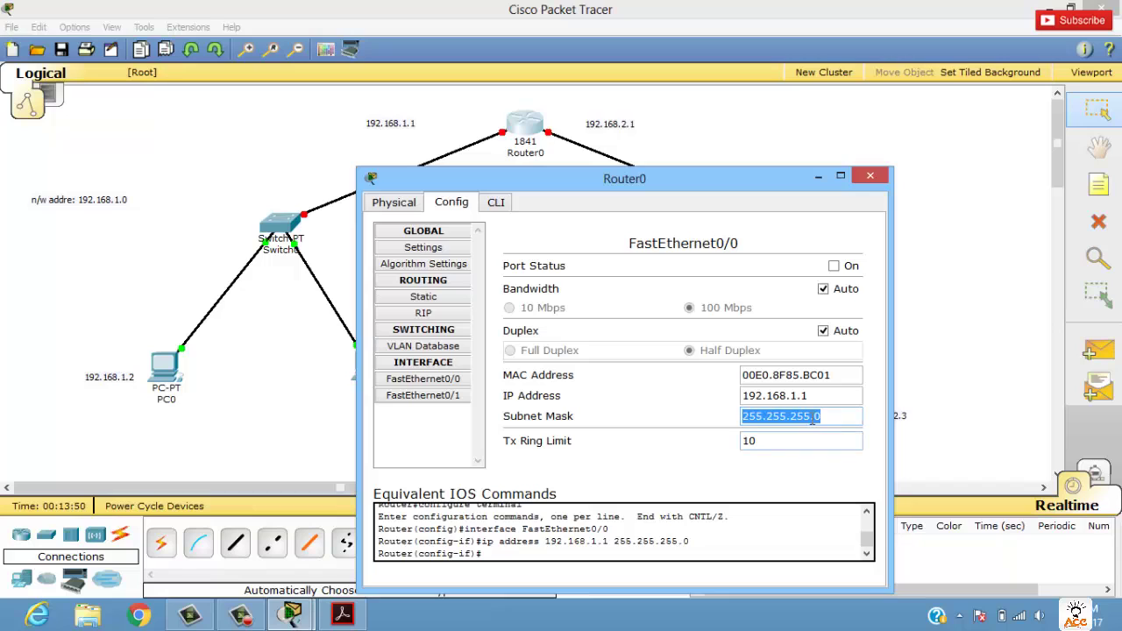
pyautogui.click(835, 270)
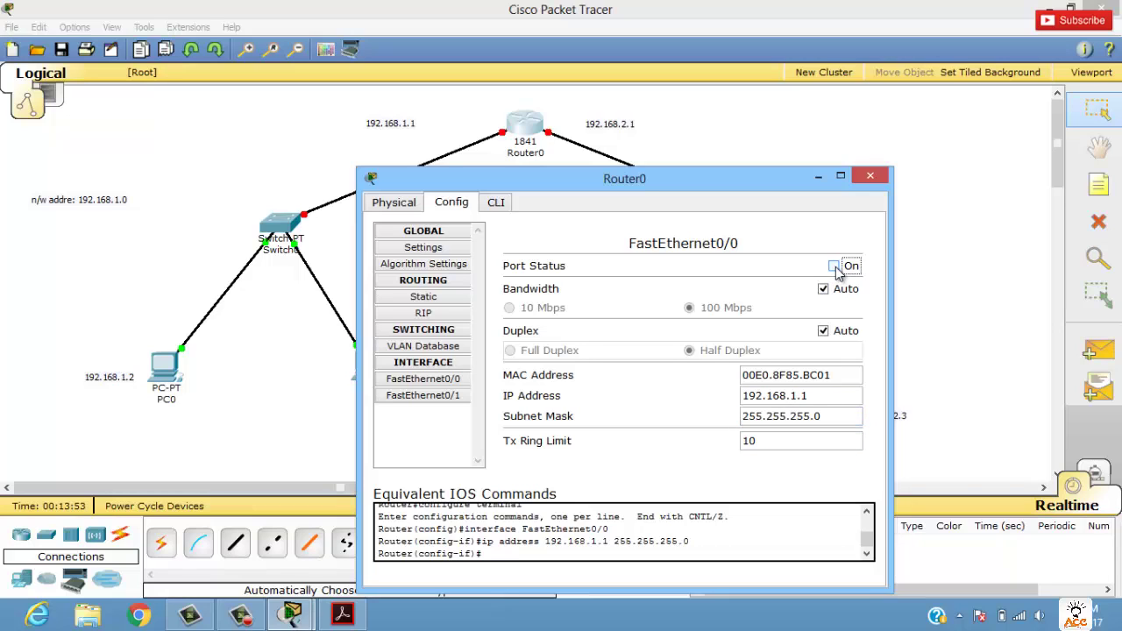
pyautogui.click(870, 176)
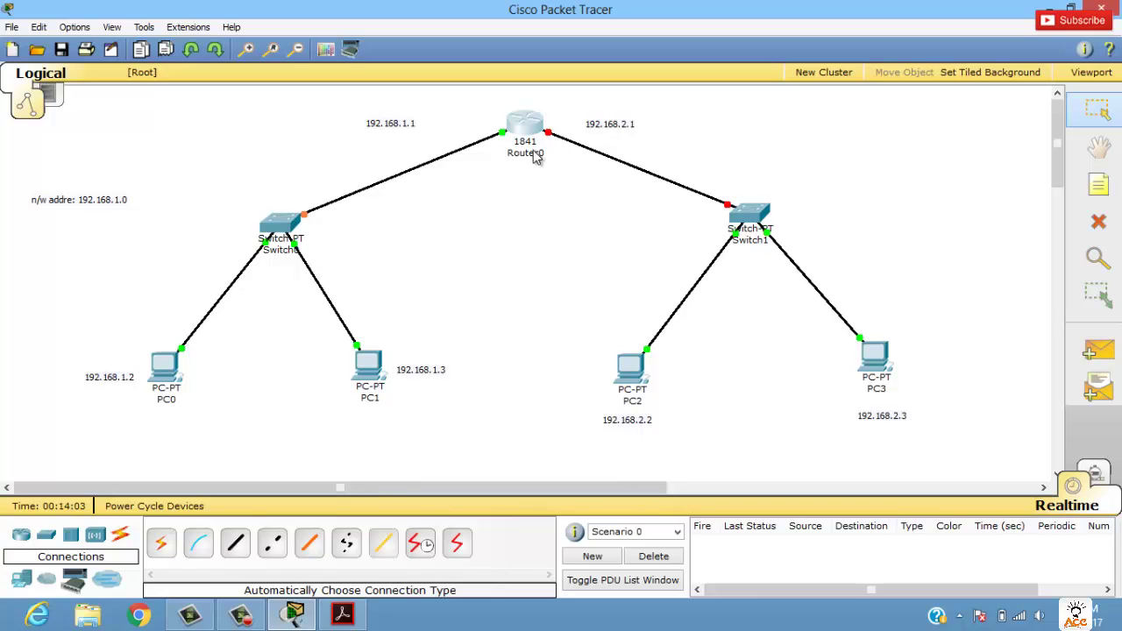
# Open Router0's command line, exit interface and global configuration modes, and run en at the privileged prompt
pyautogui.moveTo(547, 142)
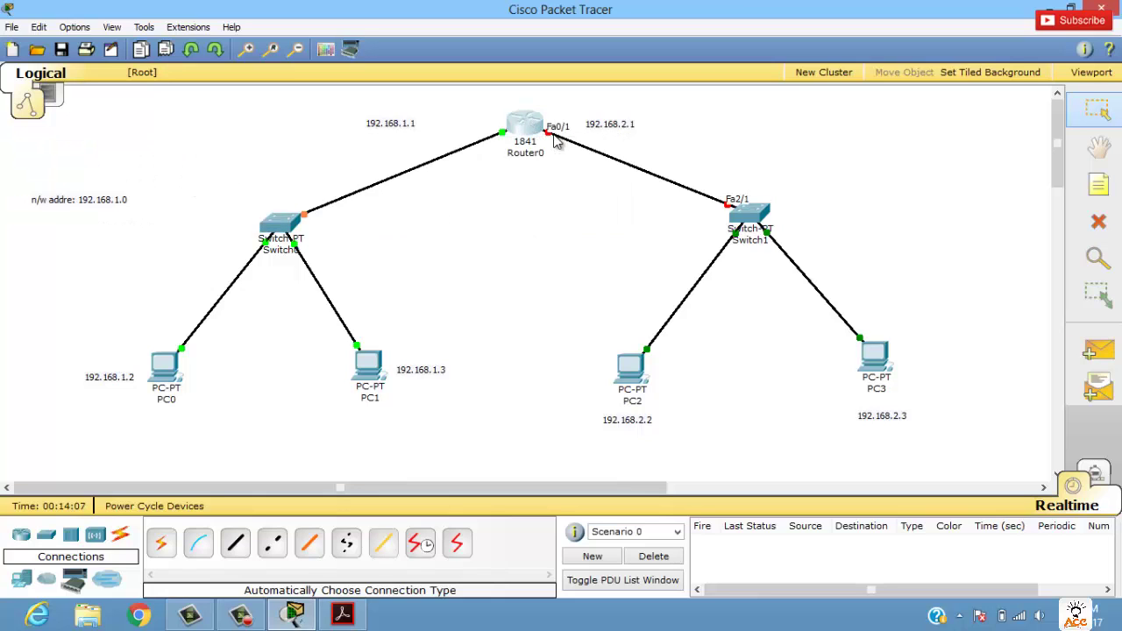
pyautogui.click(528, 125)
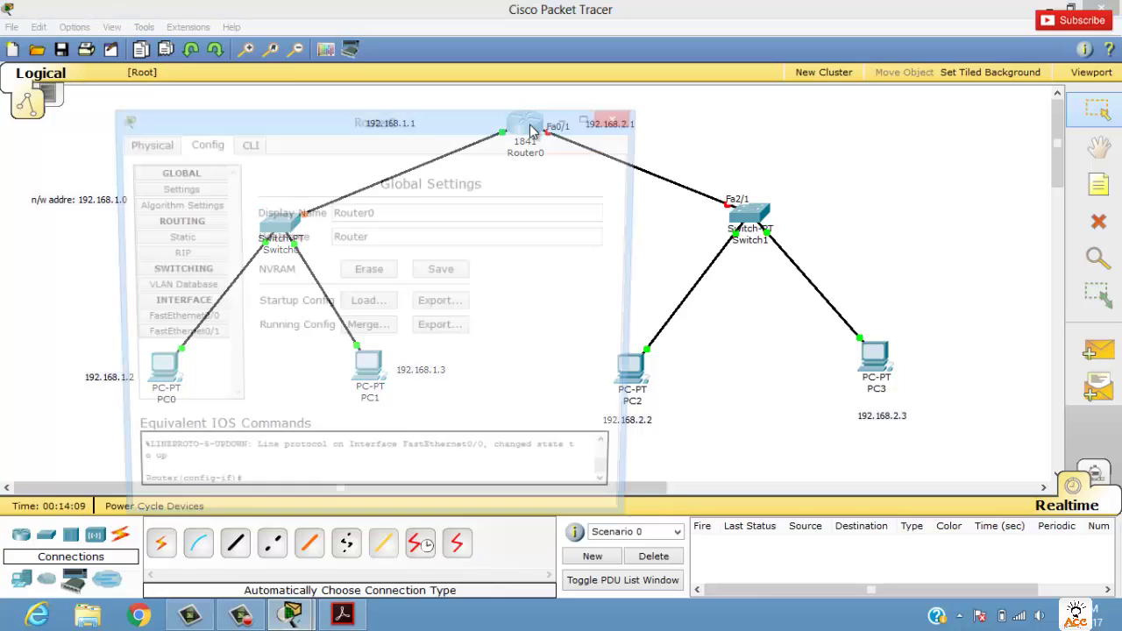
pyautogui.moveTo(508, 124); pyautogui.dragTo(710, 101)
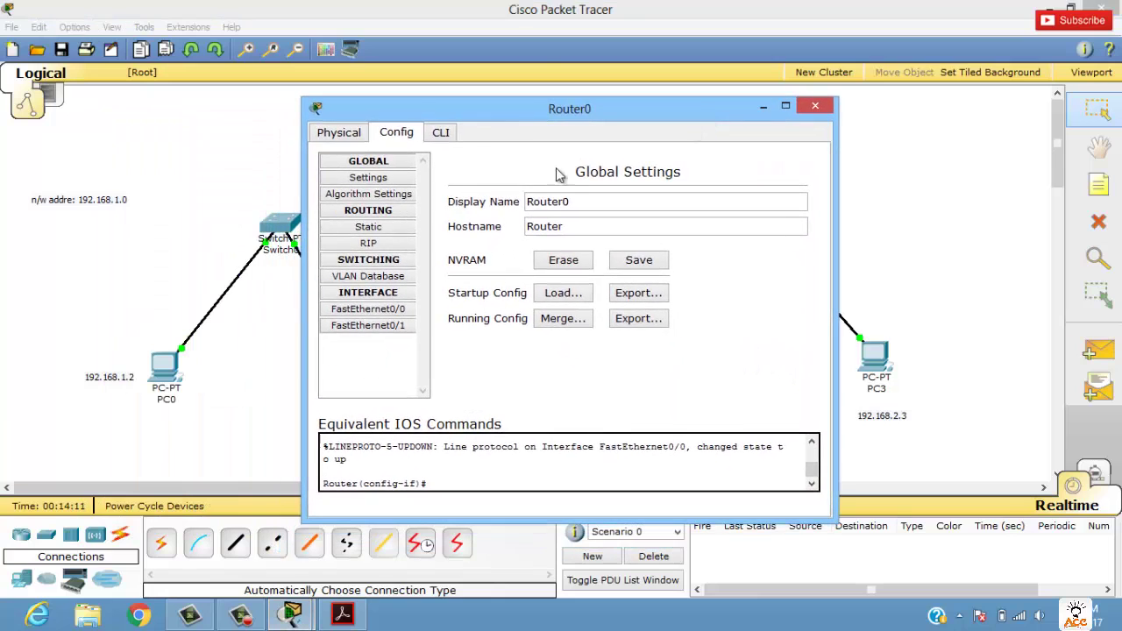
pyautogui.click(442, 132)
pyautogui.write('e')
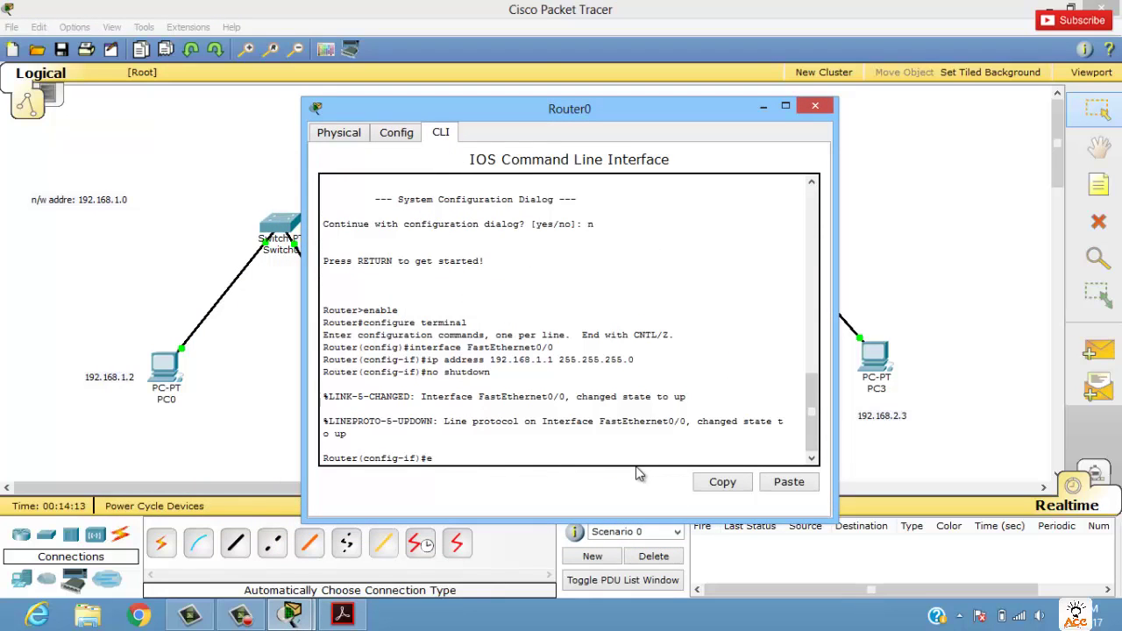
pyautogui.write('xit')
pyautogui.press('Return')
pyautogui.write('exit')
pyautogui.press('Return')
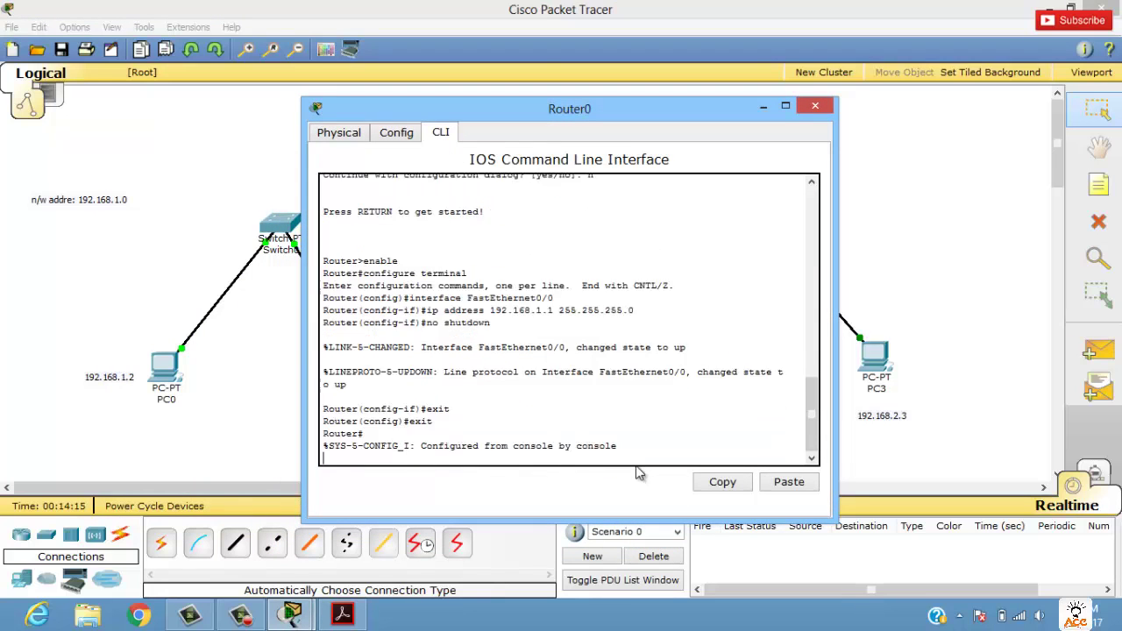
pyautogui.press('Return')
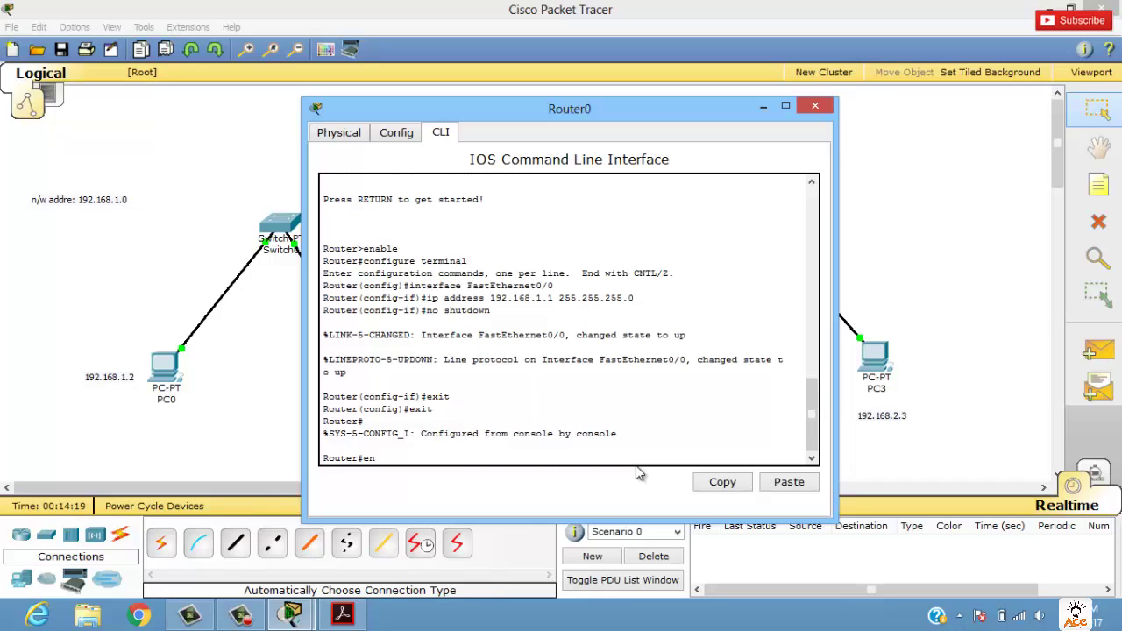
pyautogui.write('en')
pyautogui.press('Return')
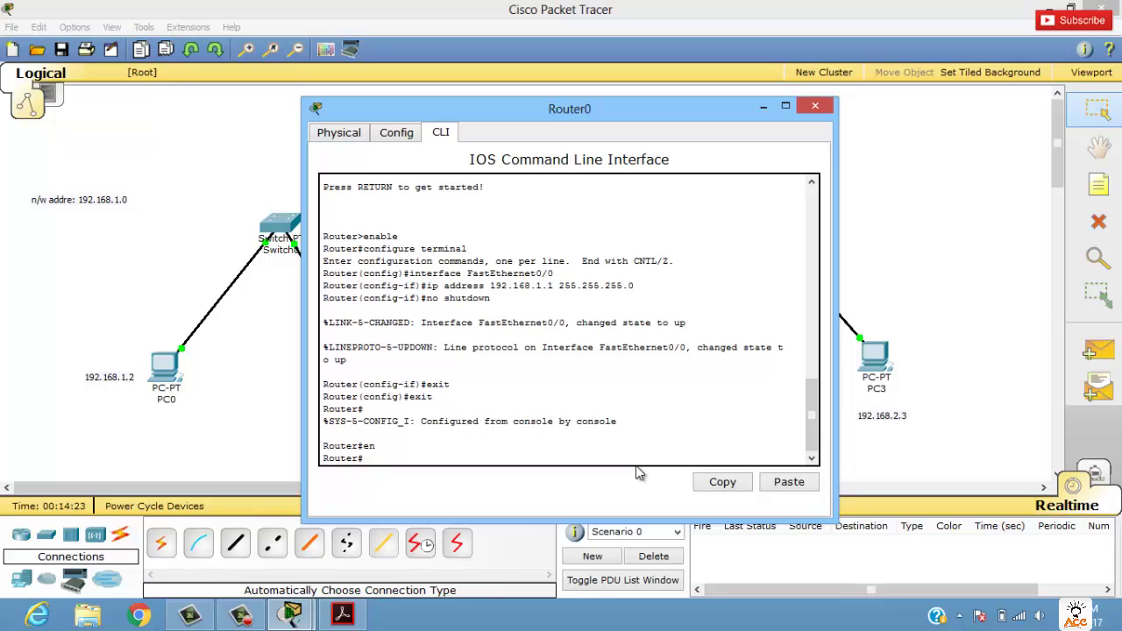
# Try to enter interface fa0/1 with int fa0/1 directly from Router0's privileged prompt
pyautogui.write('i')
pyautogui.write('int')
pyautogui.write(' fa0')
pyautogui.write('/')
pyautogui.write('1')
pyautogui.press('Return')
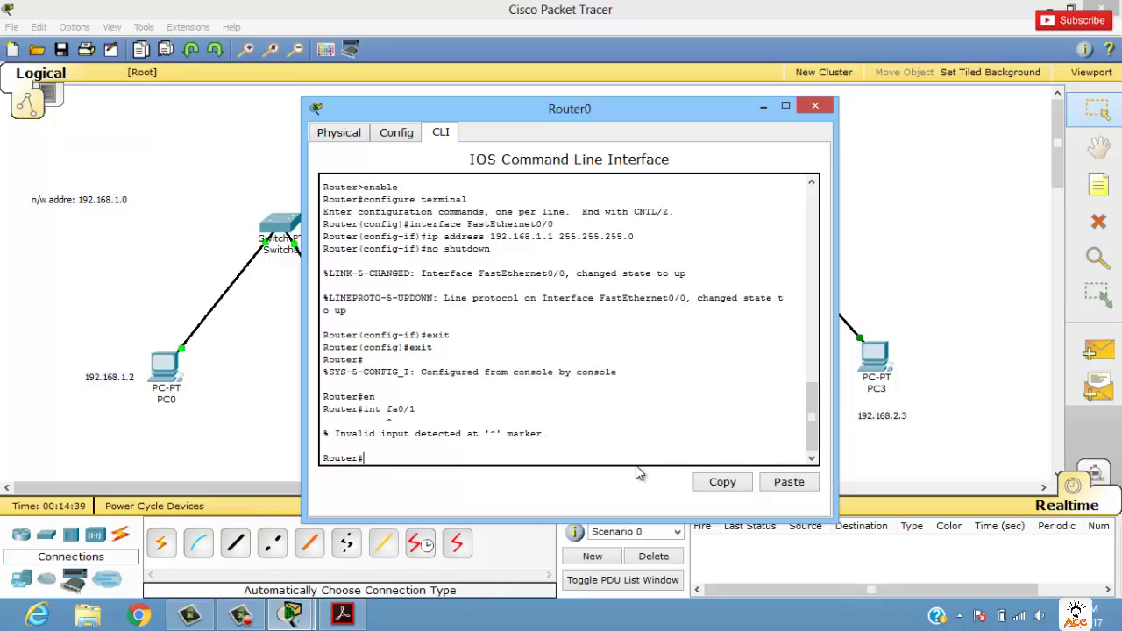
# Enter Router0's global configuration mode with config t and open interface fa0/1 for configuration
pyautogui.write('en')
pyautogui.press('Return')
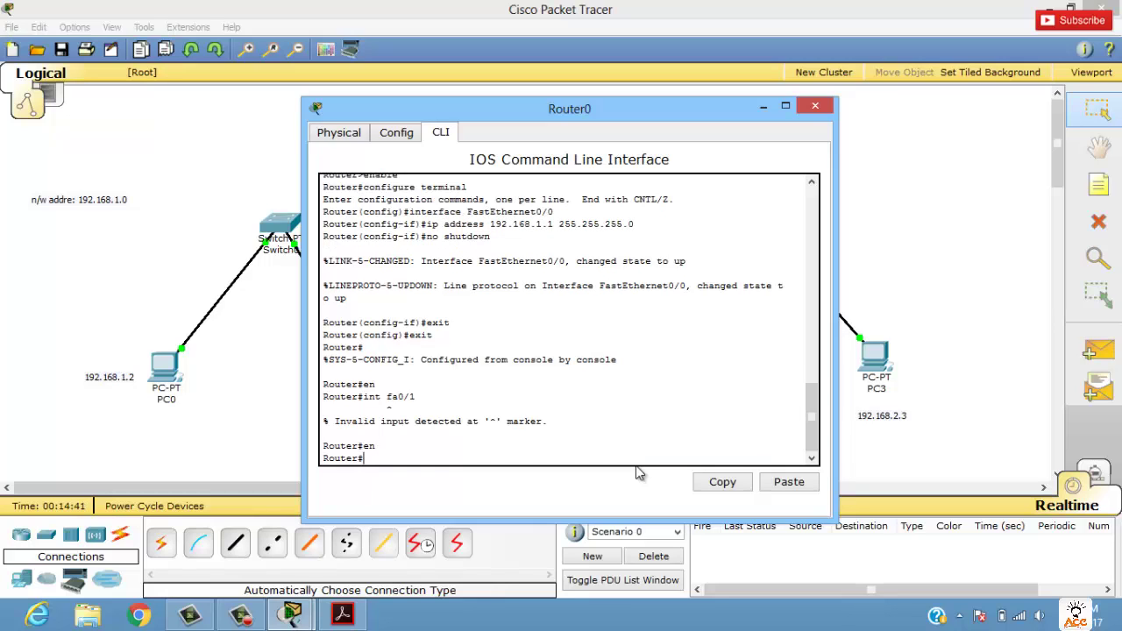
pyautogui.write('config t')
pyautogui.press('Return')
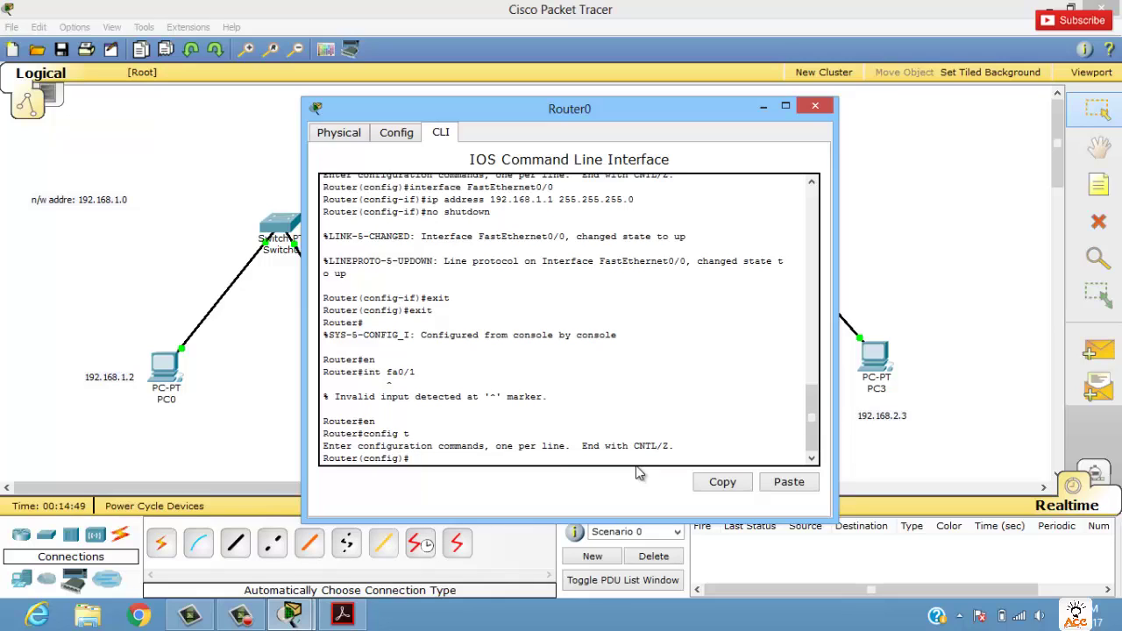
pyautogui.write('int fa0/1')
pyautogui.press('Return')
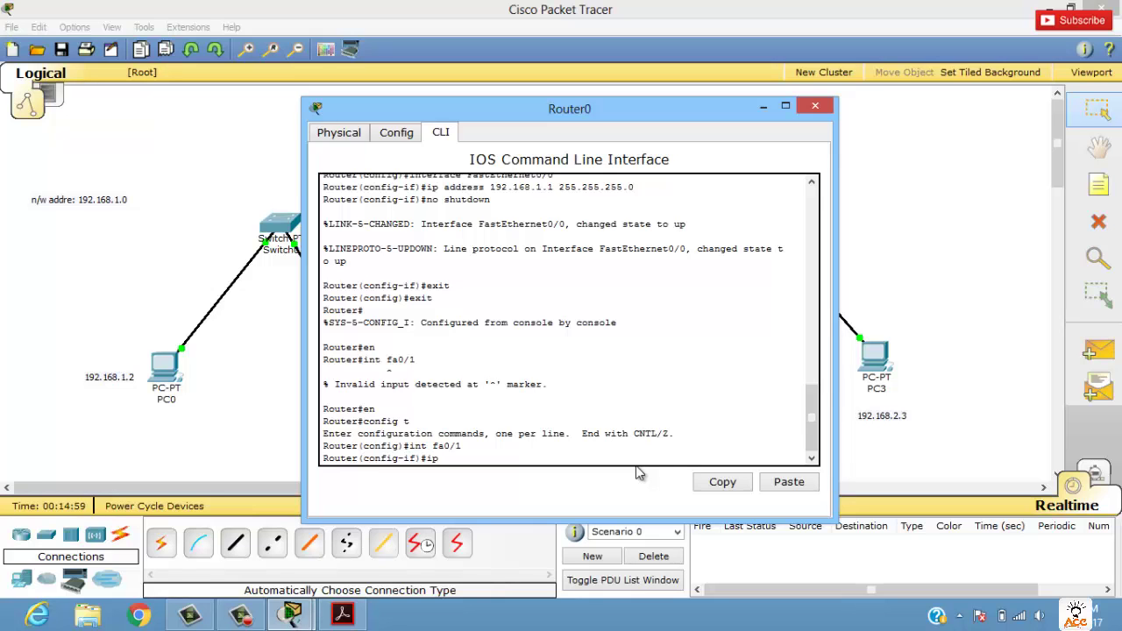
# Assign interface fa0/1 the IP address 192.168.2.1 with subnet mask 255.255.255.0 from the command line
pyautogui.write('ip add')
pyautogui.moveTo(579, 110); pyautogui.dragTo(311, 116)
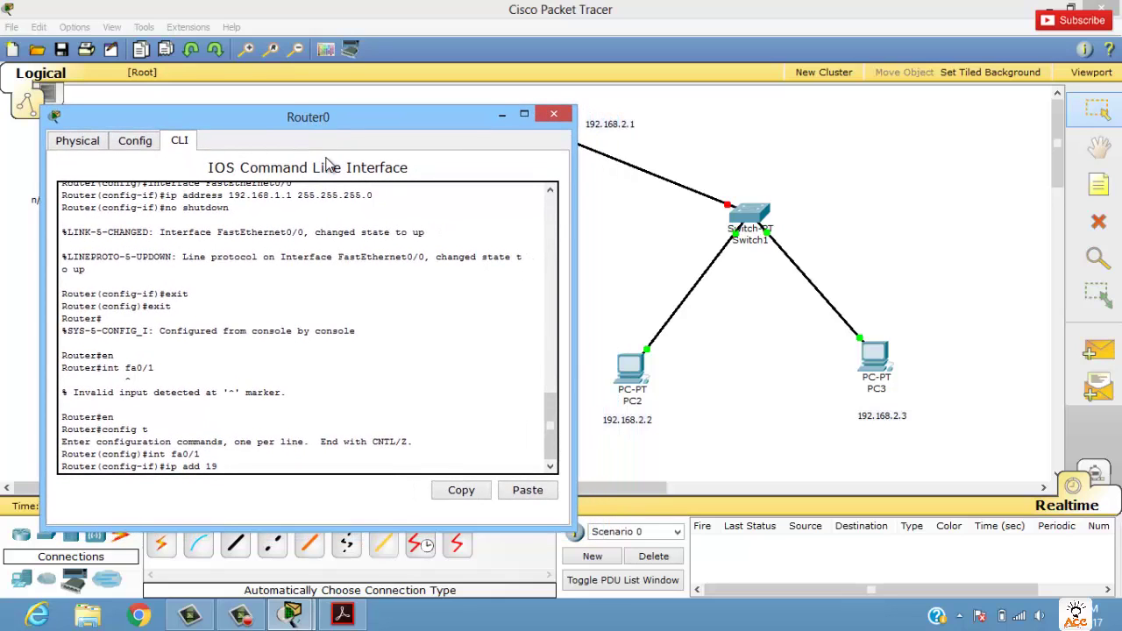
pyautogui.write('192.168.2.1 255.255.255.0')
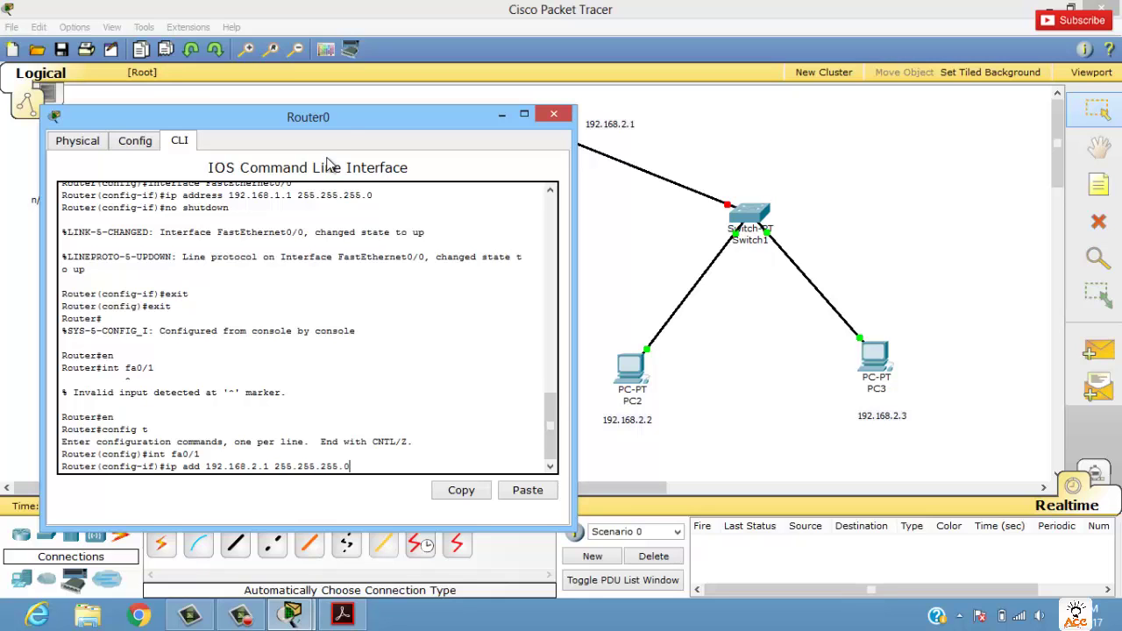
pyautogui.moveTo(345, 126); pyautogui.dragTo(712, 154)
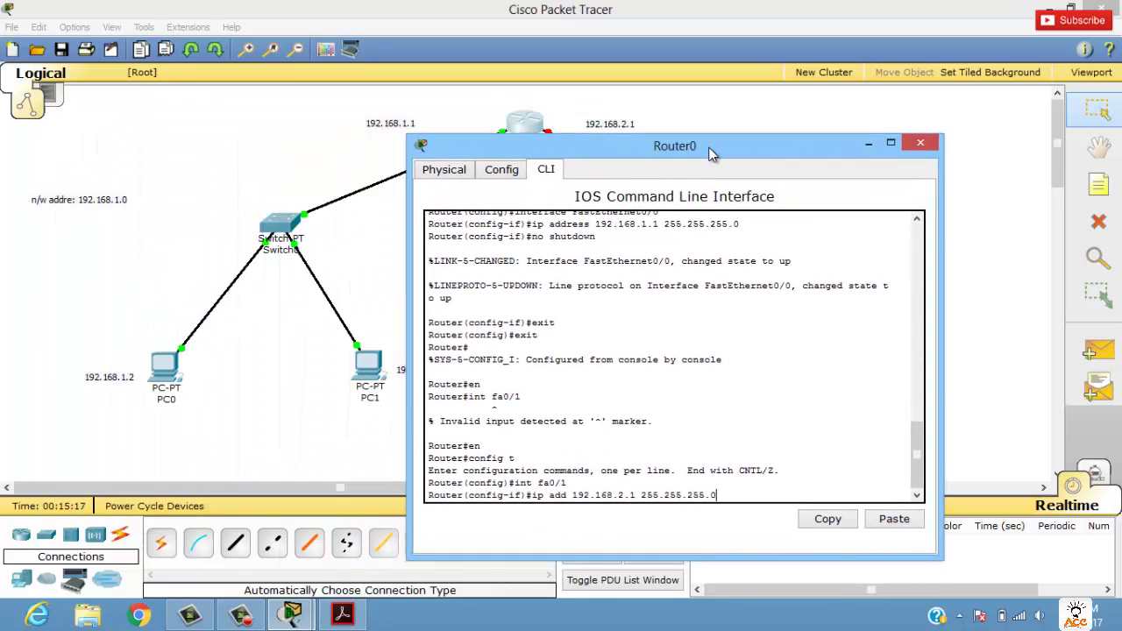
pyautogui.press('Return')
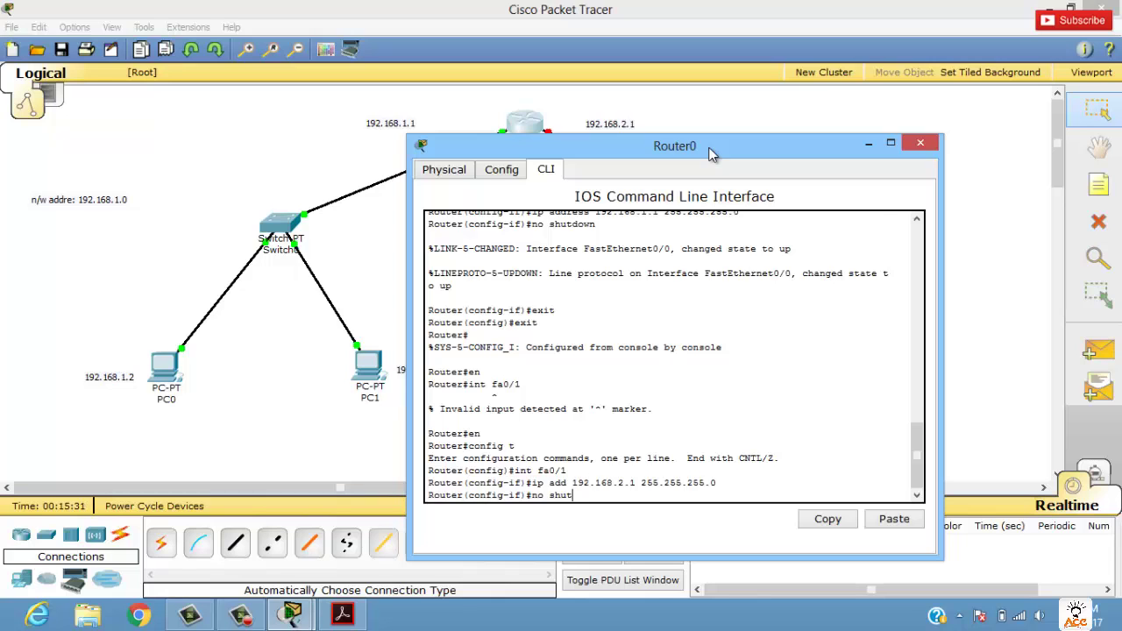
# Bring interface fa0/1 up with no shut, exit its configuration mode, and close Router0's window
pyautogui.press('Return')
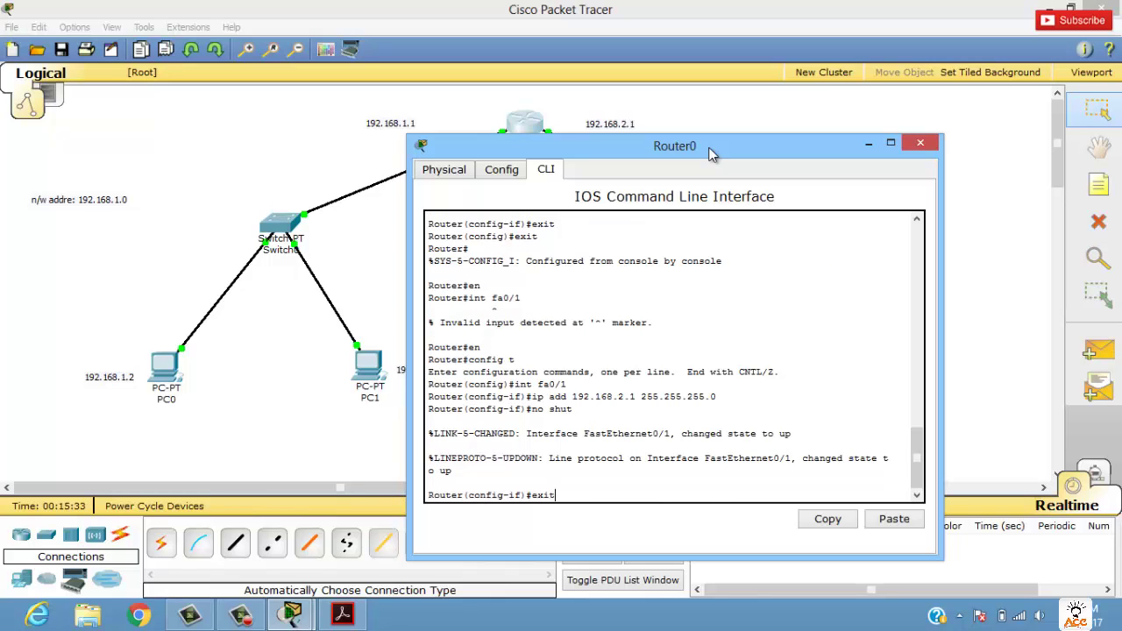
pyautogui.write('exit')
pyautogui.press('Return')
pyautogui.click(920, 143)
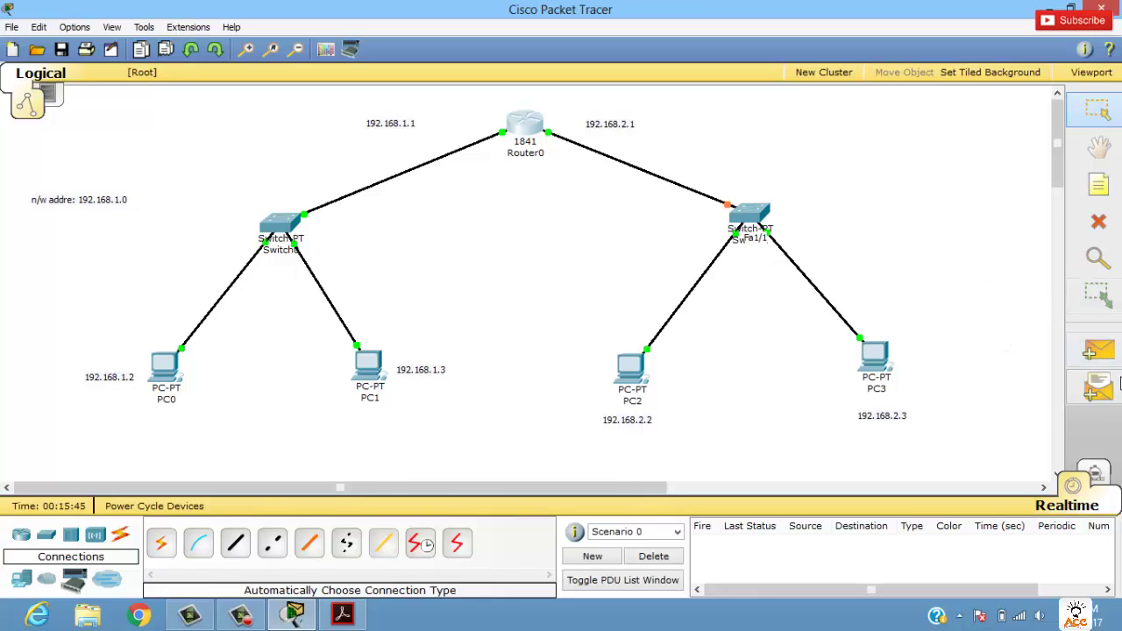
# Send a simple PDU from PC0 to PC2 and check its status in the PDU list
pyautogui.click(1100, 352)
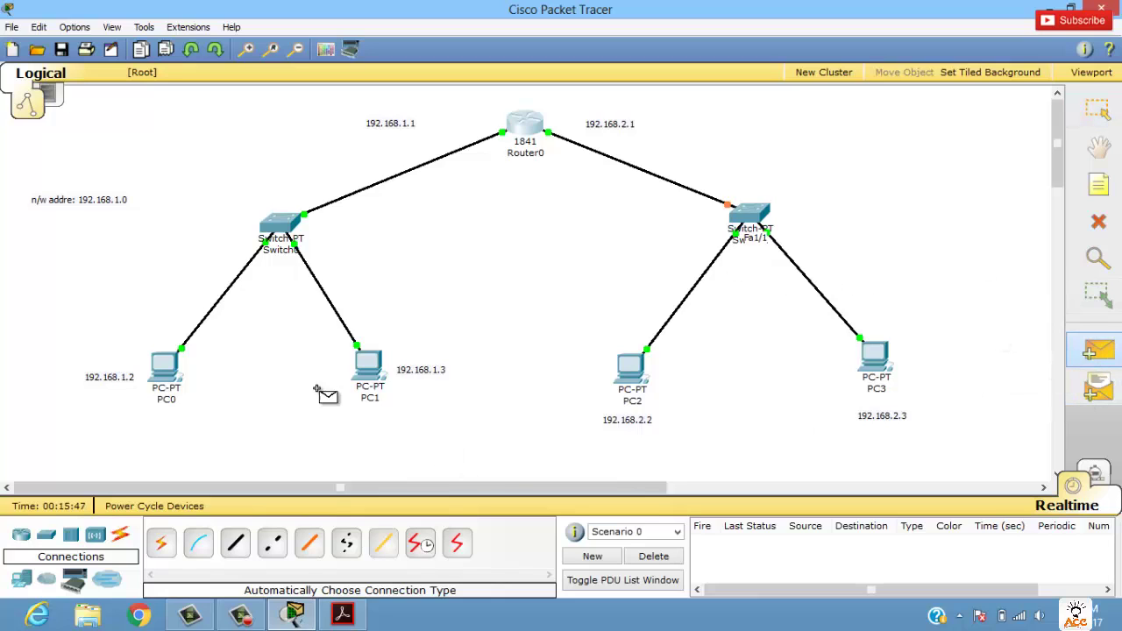
pyautogui.click(168, 370)
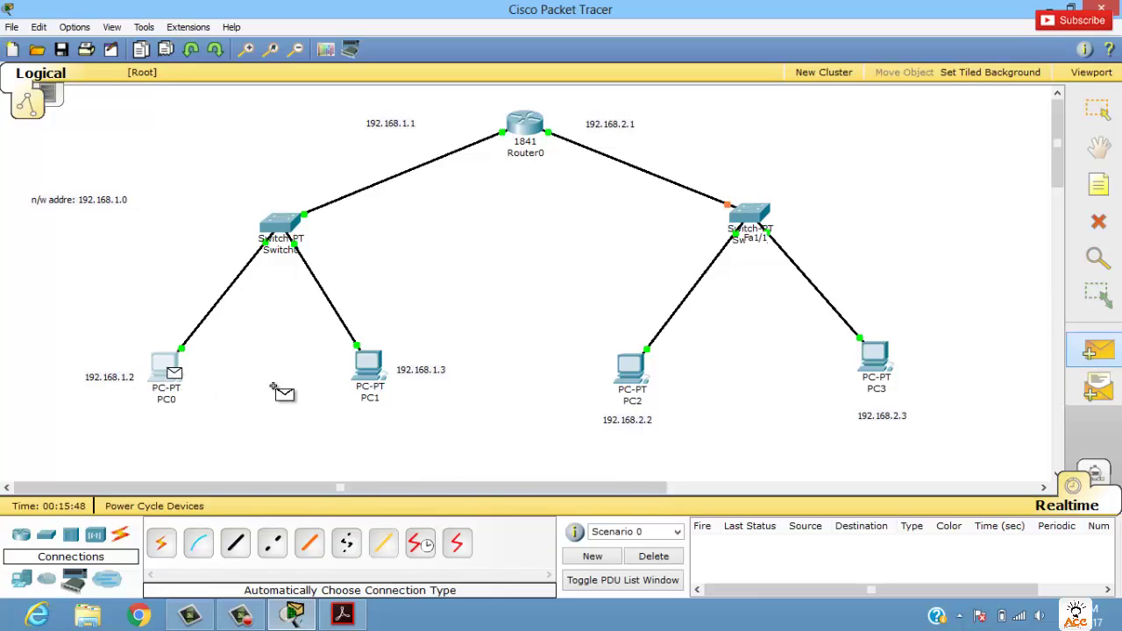
pyautogui.click(631, 375)
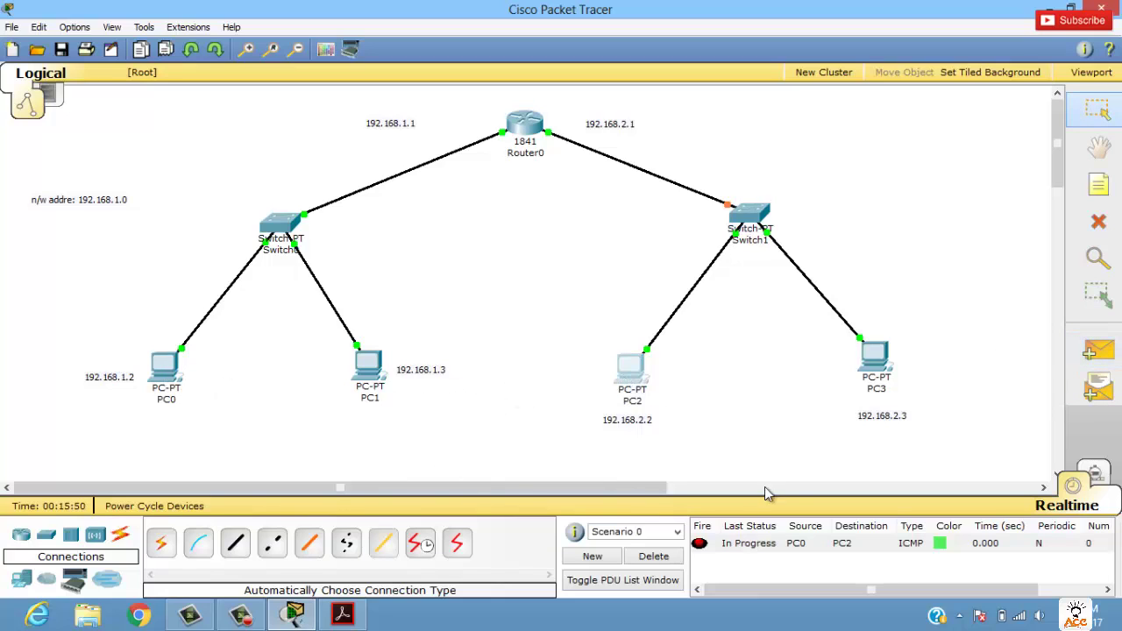
pyautogui.click(747, 550)
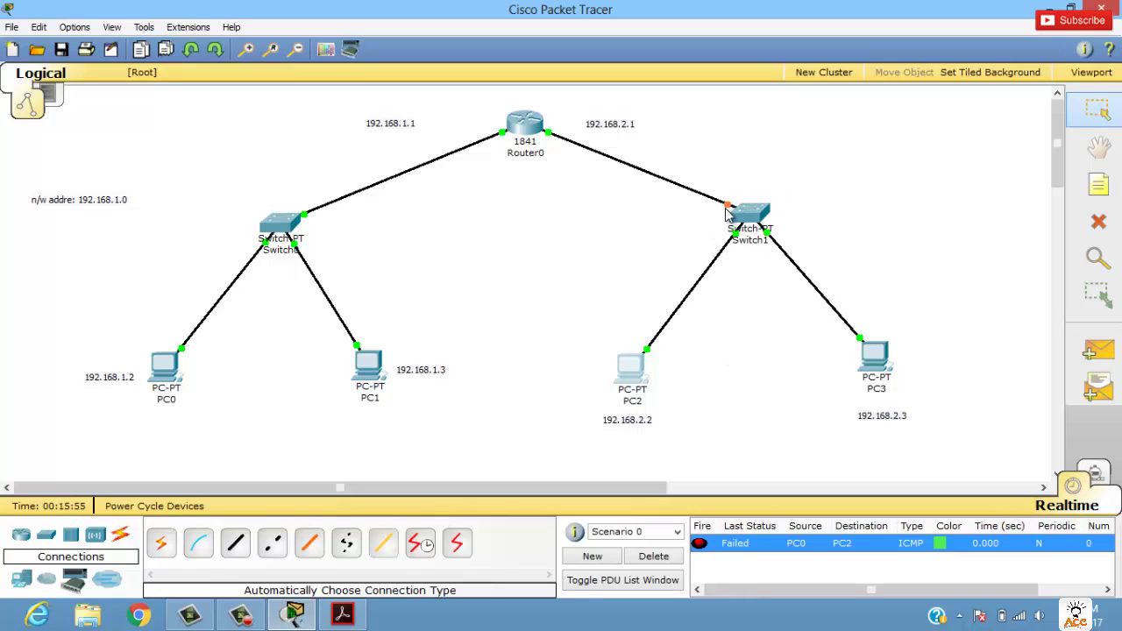
# Move the network address note to just above Switch0 and send a simple PDU from PC0 to Router0
pyautogui.moveTo(82, 204); pyautogui.dragTo(238, 184)
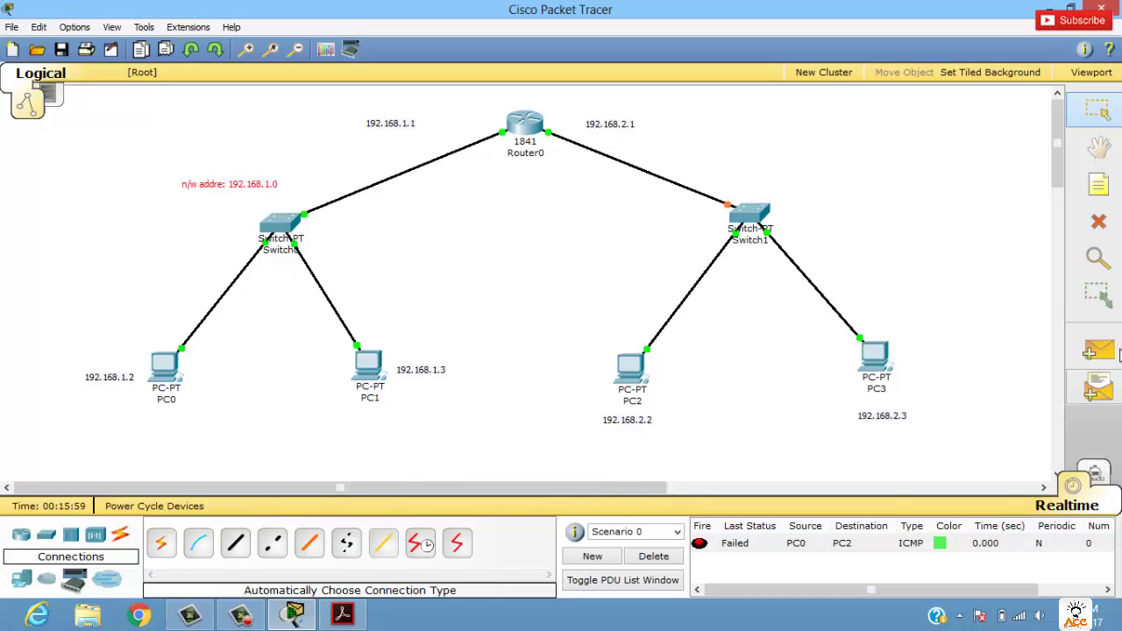
pyautogui.click(1099, 351)
pyautogui.click(165, 377)
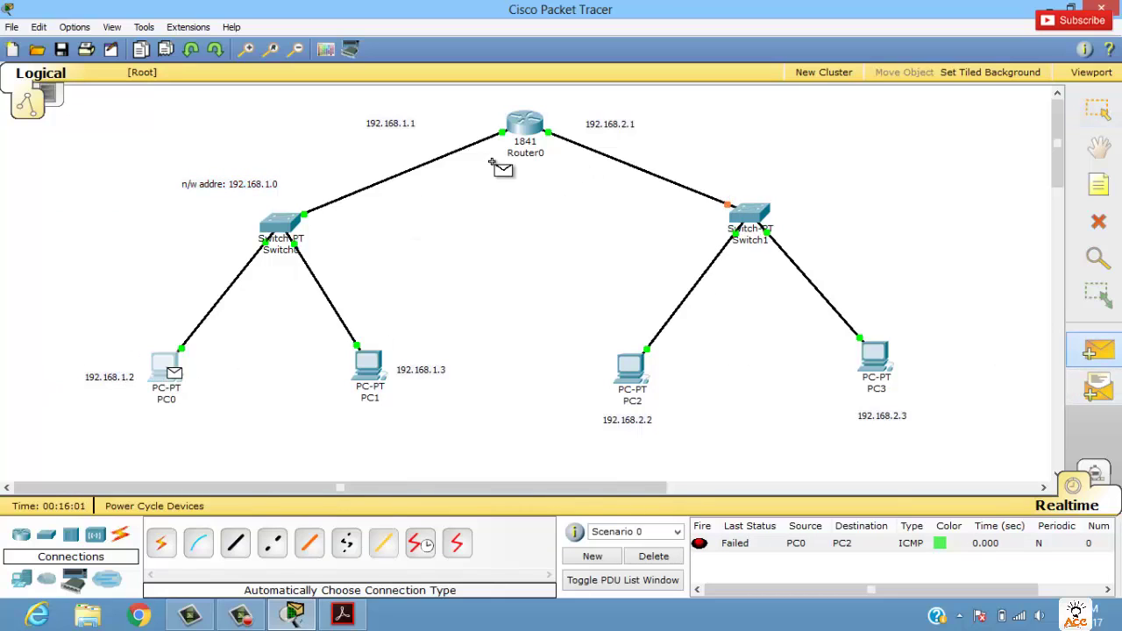
pyautogui.click(514, 124)
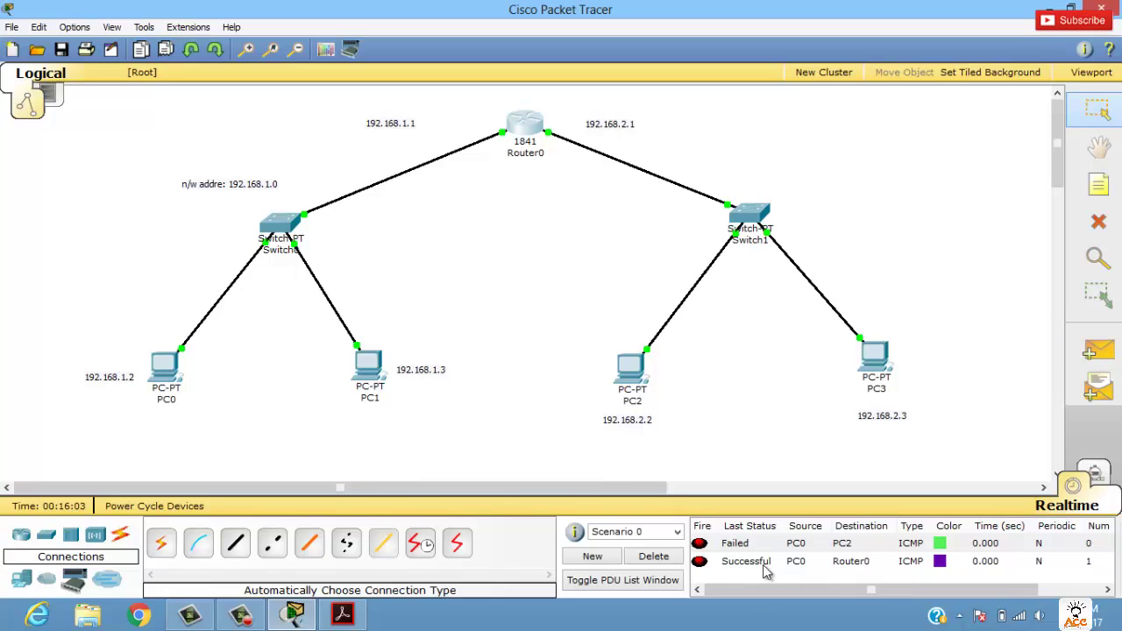
# Delete the scenario's existing PDU entries and send a simple PDU from PC1 to Router0
pyautogui.click(665, 557)
pyautogui.click(1099, 350)
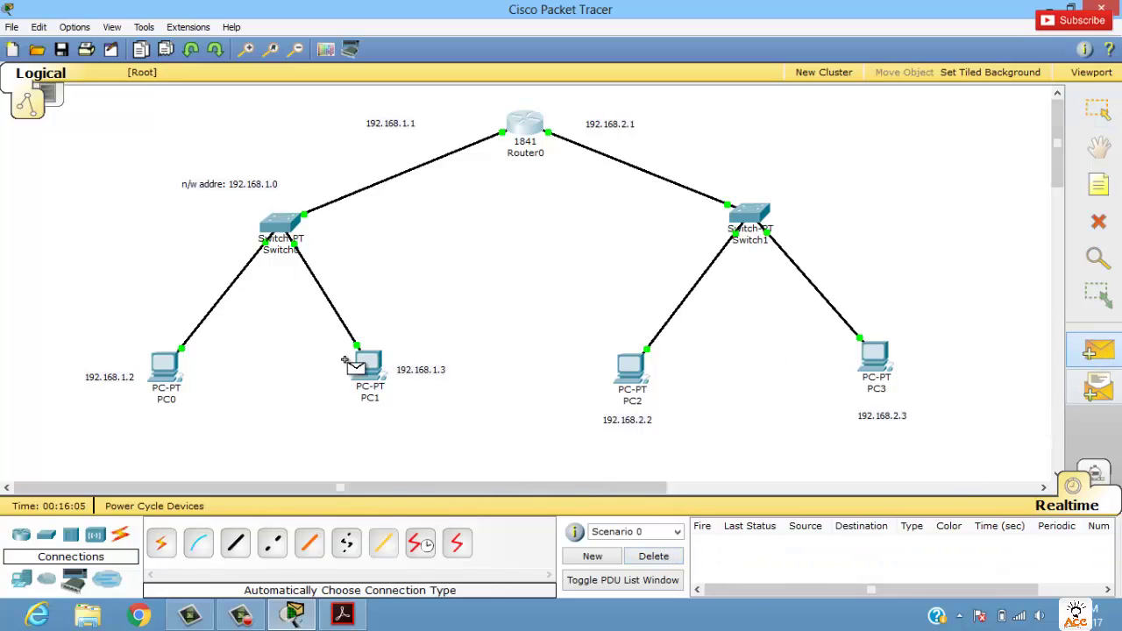
pyautogui.click(367, 368)
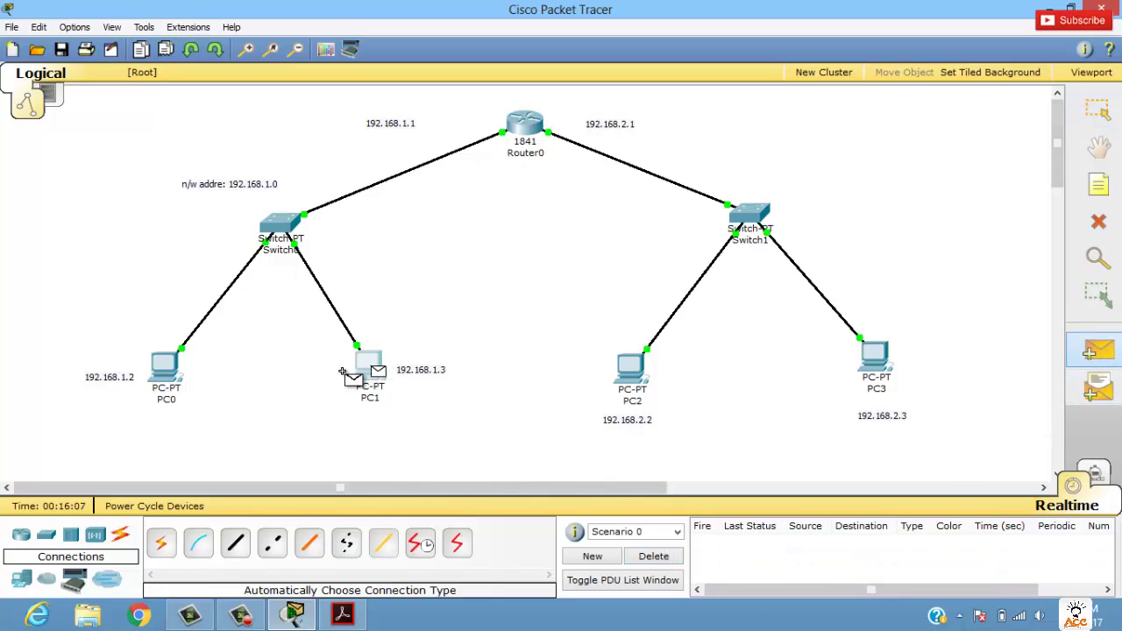
pyautogui.click(525, 127)
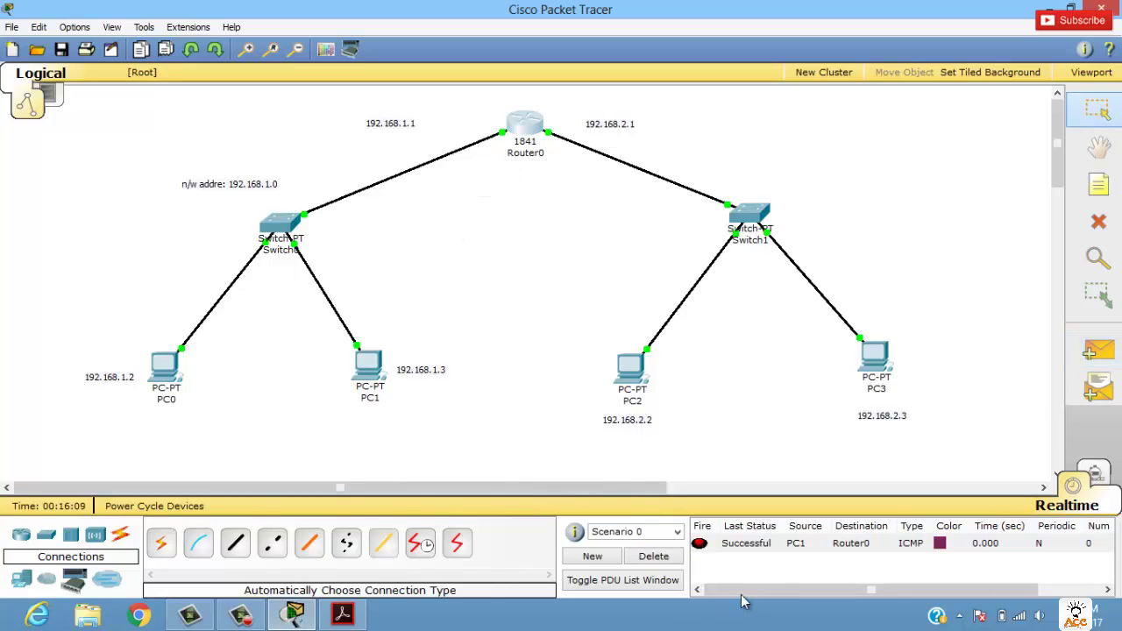
# Check the PC1-to-Router0 PDU's status, and send a simple PDU from PC0 to PC2 and check its status
pyautogui.click(756, 543)
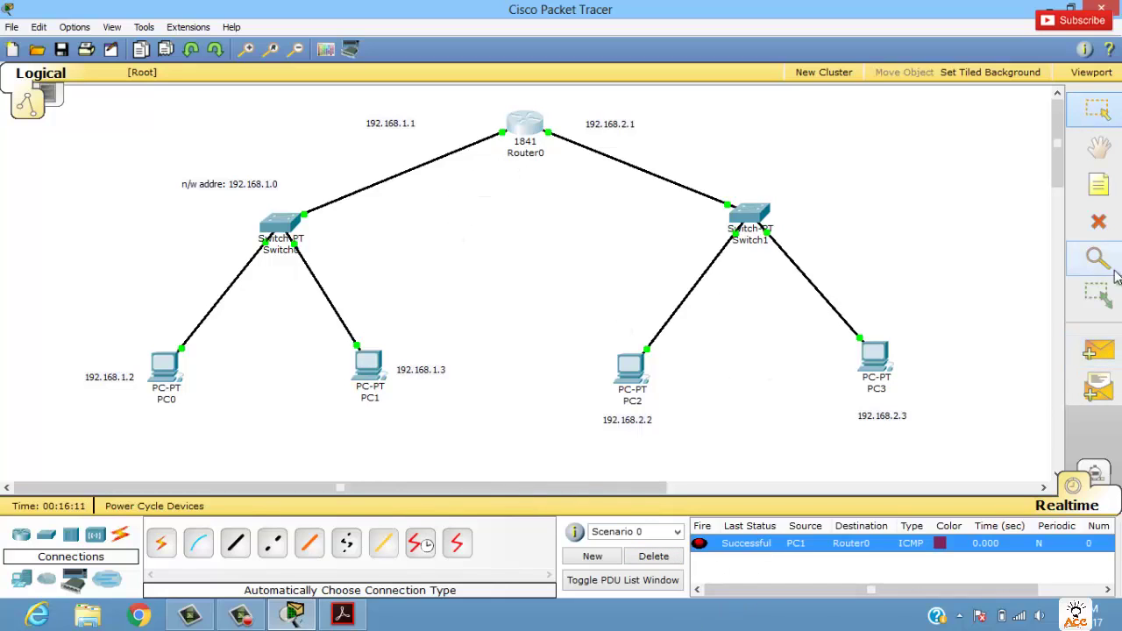
pyautogui.click(1098, 350)
pyautogui.click(160, 363)
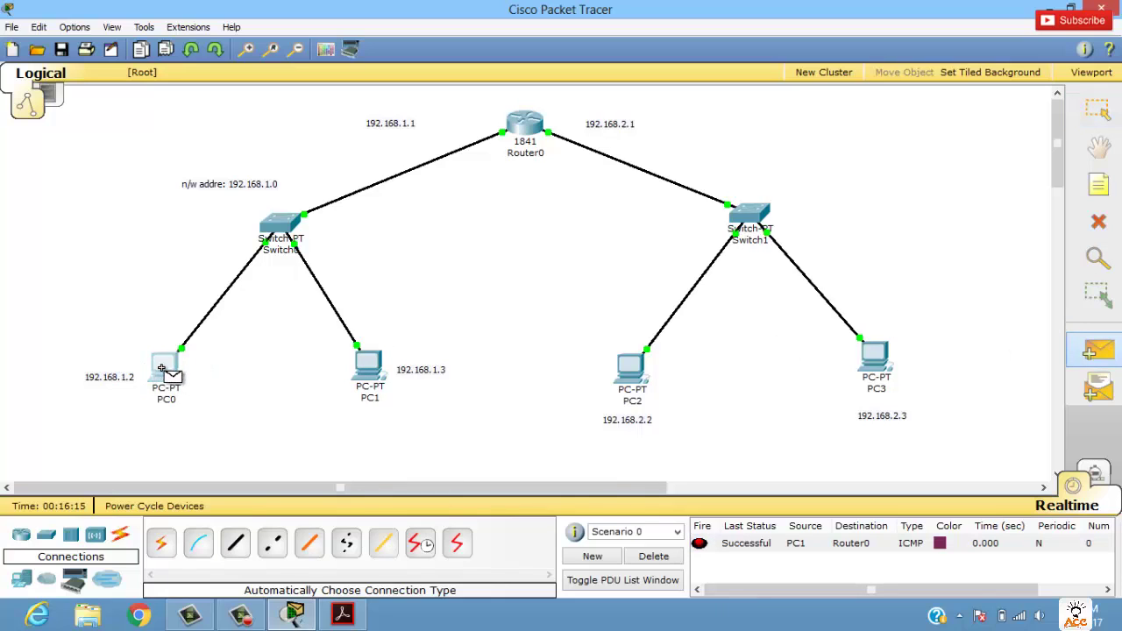
pyautogui.click(631, 368)
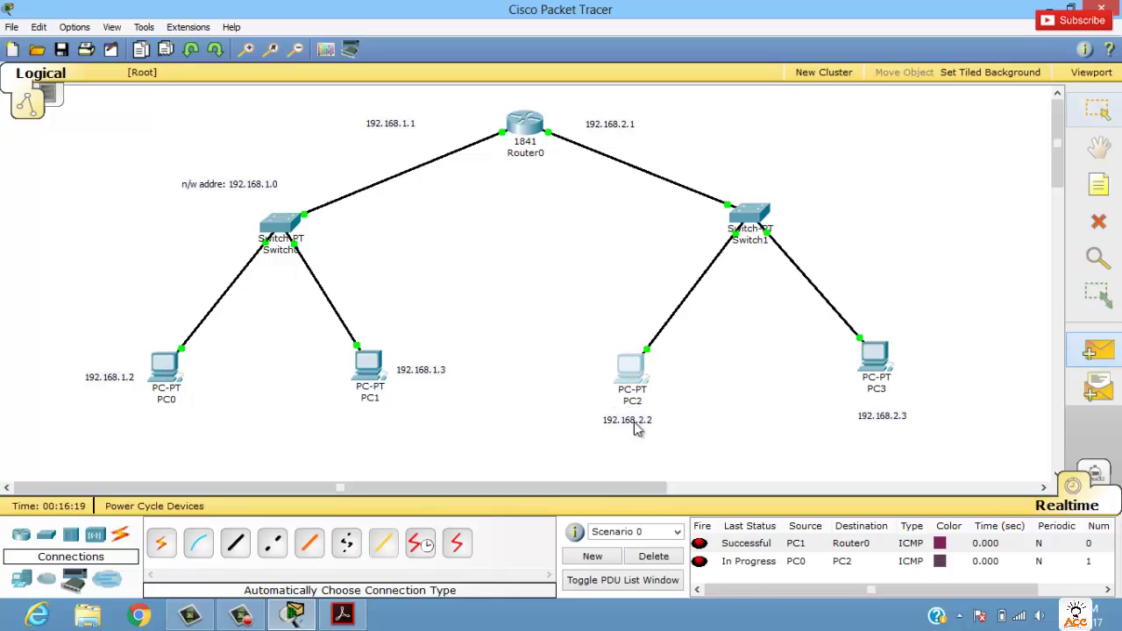
pyautogui.click(729, 566)
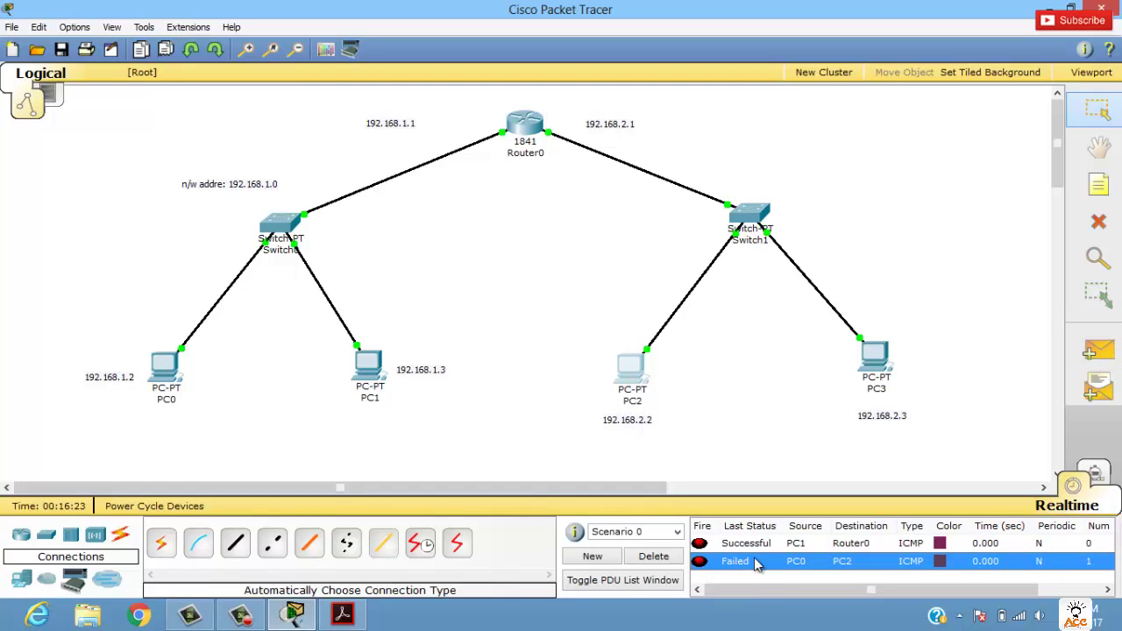
# Delete the scenario's PDU entries and send a simple PDU from PC2 to Router0
pyautogui.click(653, 556)
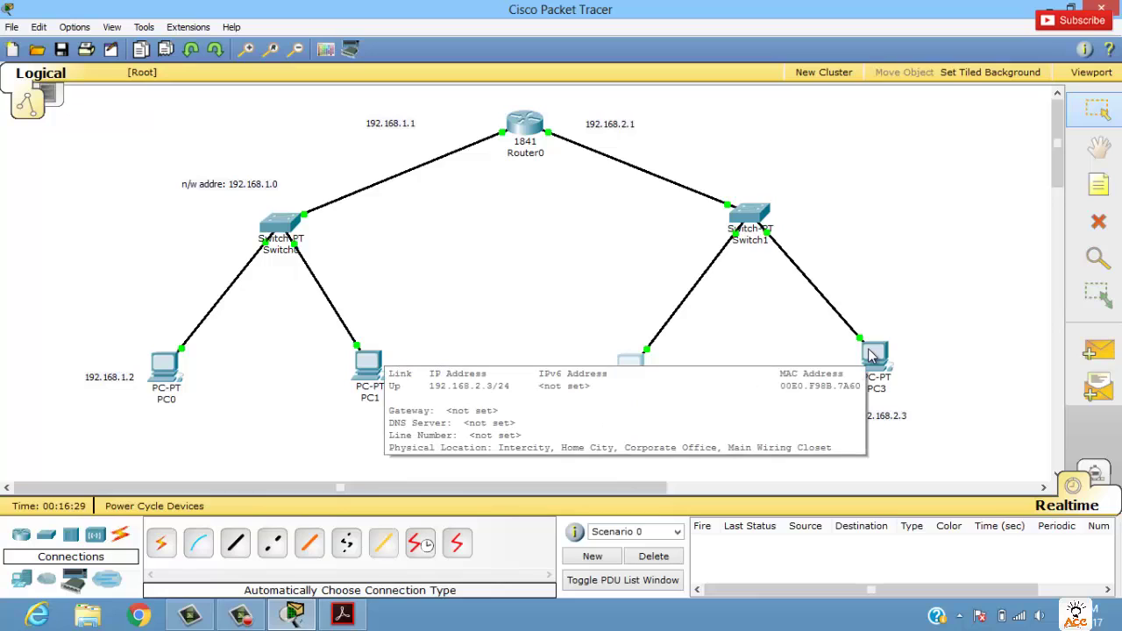
pyautogui.click(1096, 352)
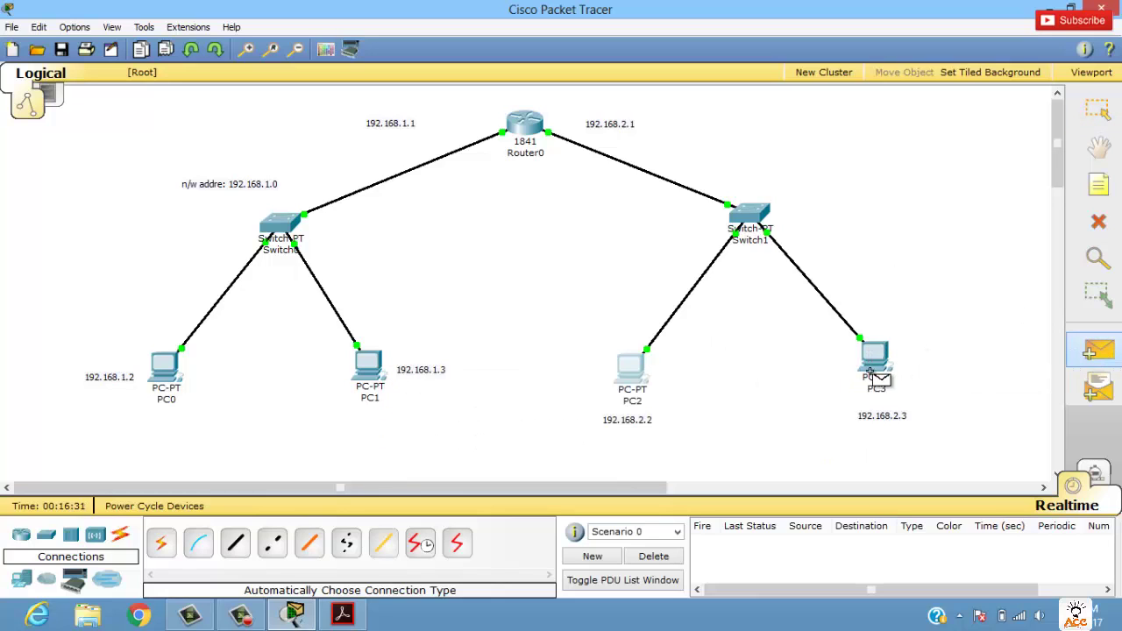
pyautogui.click(636, 373)
pyautogui.click(529, 127)
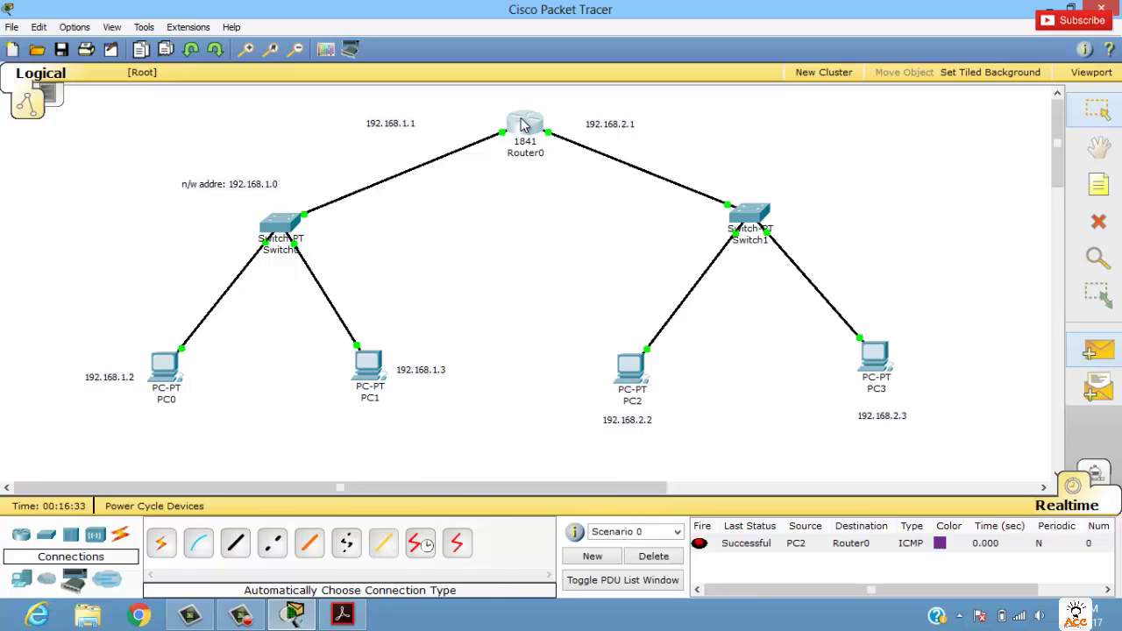
# Send a simple PDU from PC3 to Router0
pyautogui.click(1096, 351)
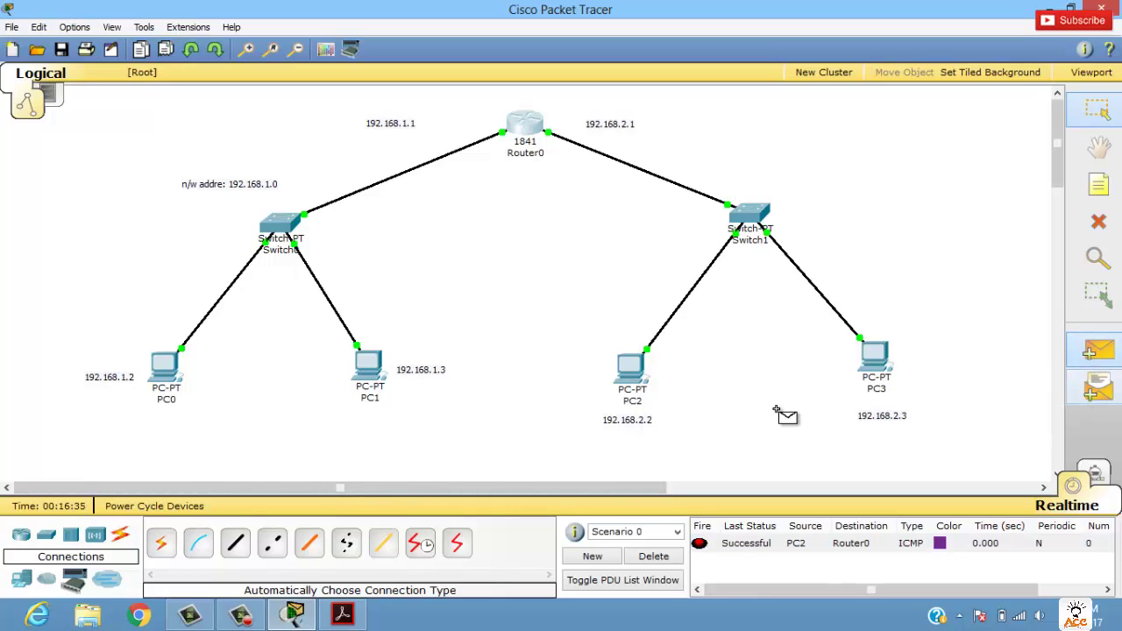
pyautogui.click(875, 368)
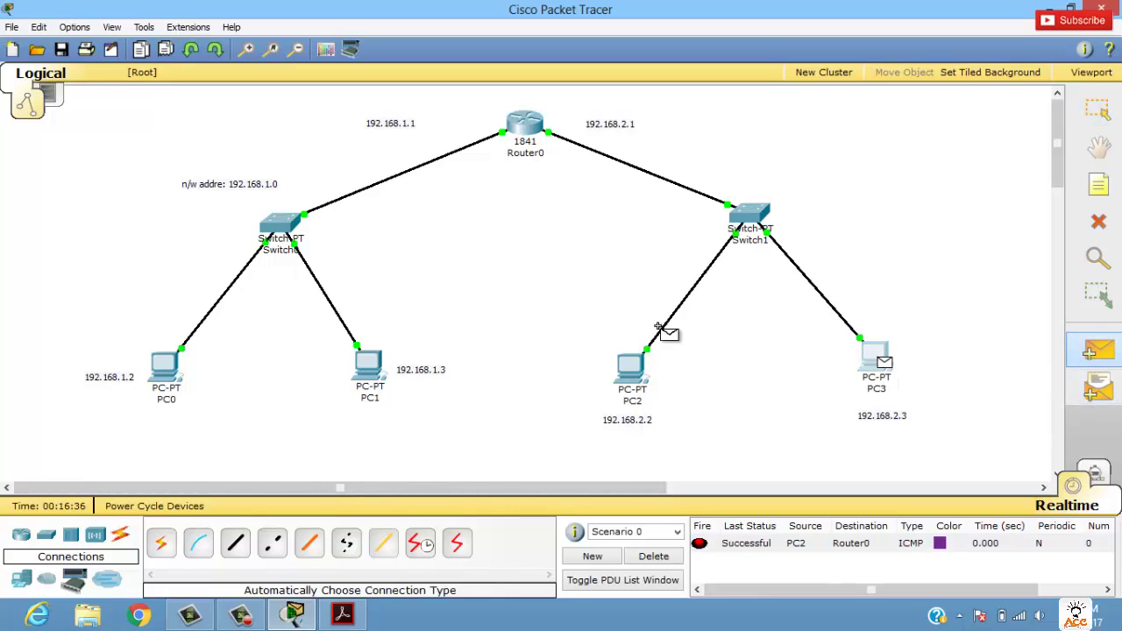
pyautogui.click(525, 123)
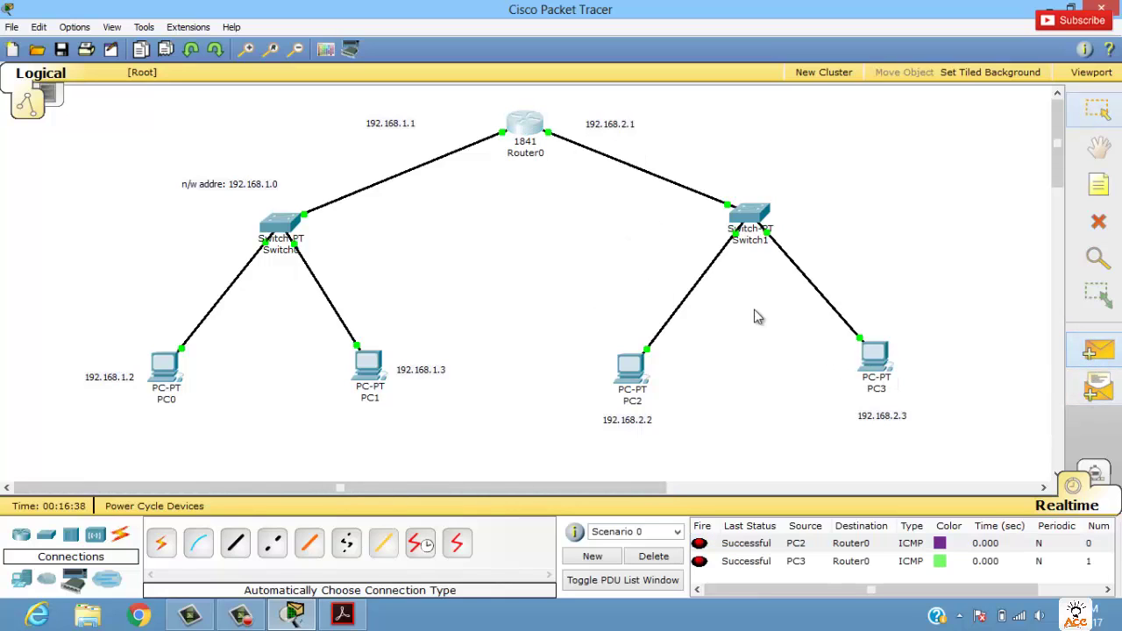
# Clear the scenario's PDU entries, and send a simple PDU from PC0 to PC2 and check its status
pyautogui.click(654, 557)
pyautogui.click(1098, 350)
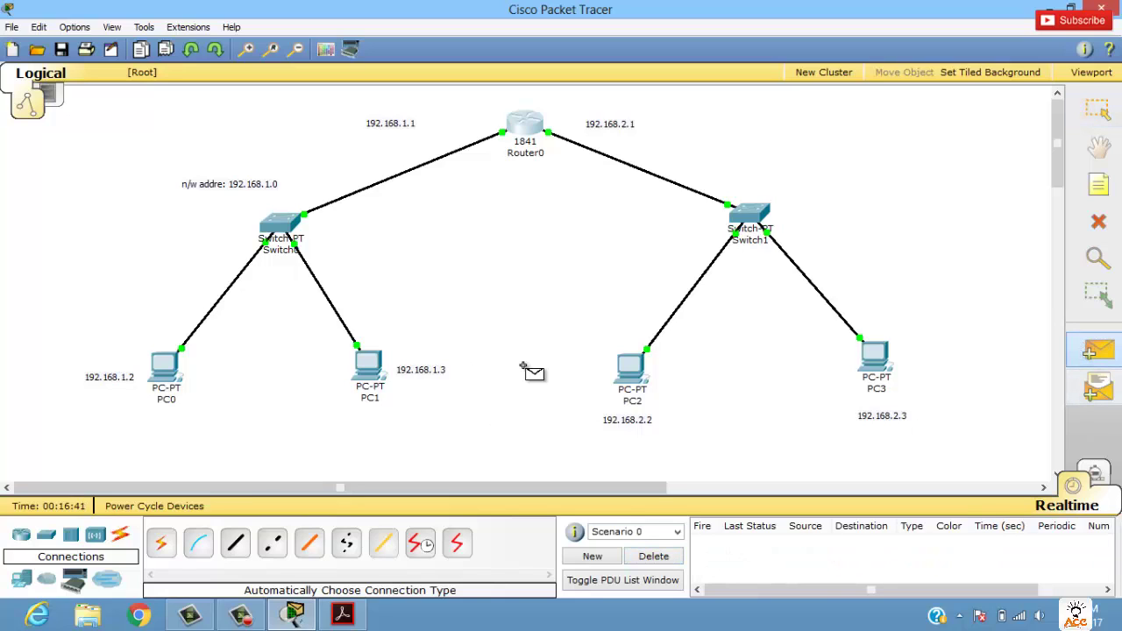
pyautogui.click(165, 367)
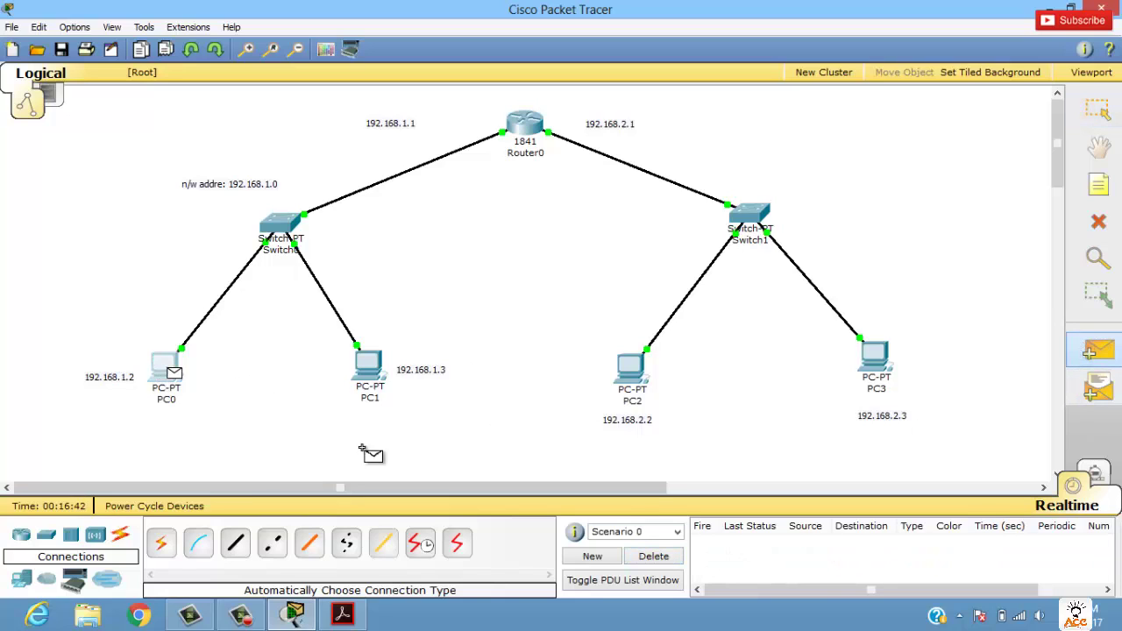
pyautogui.click(631, 368)
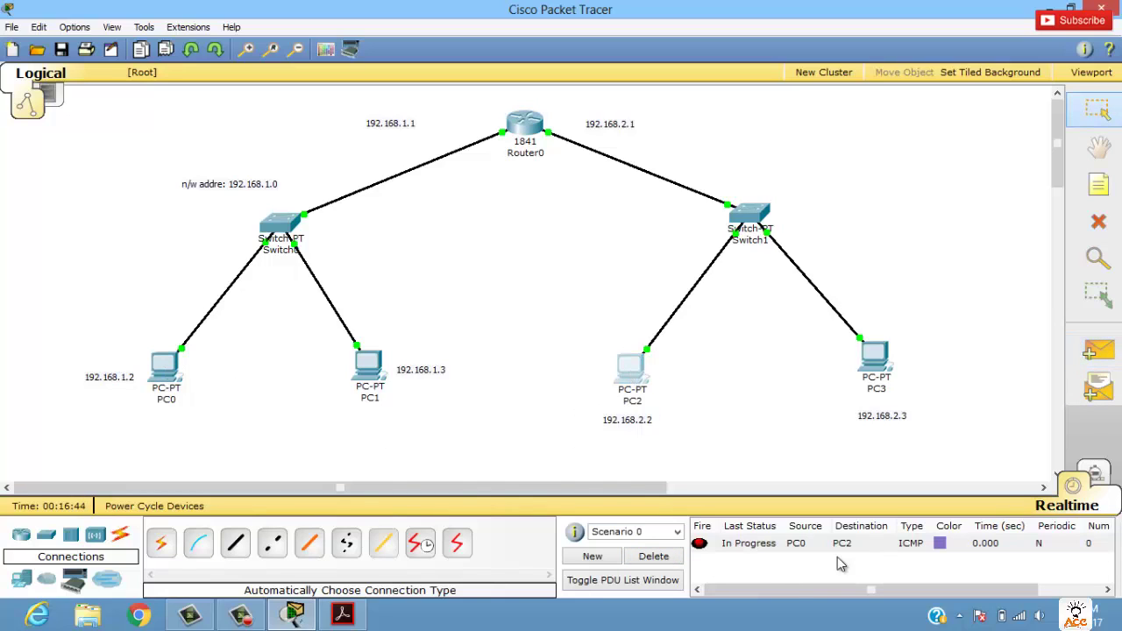
pyautogui.click(753, 544)
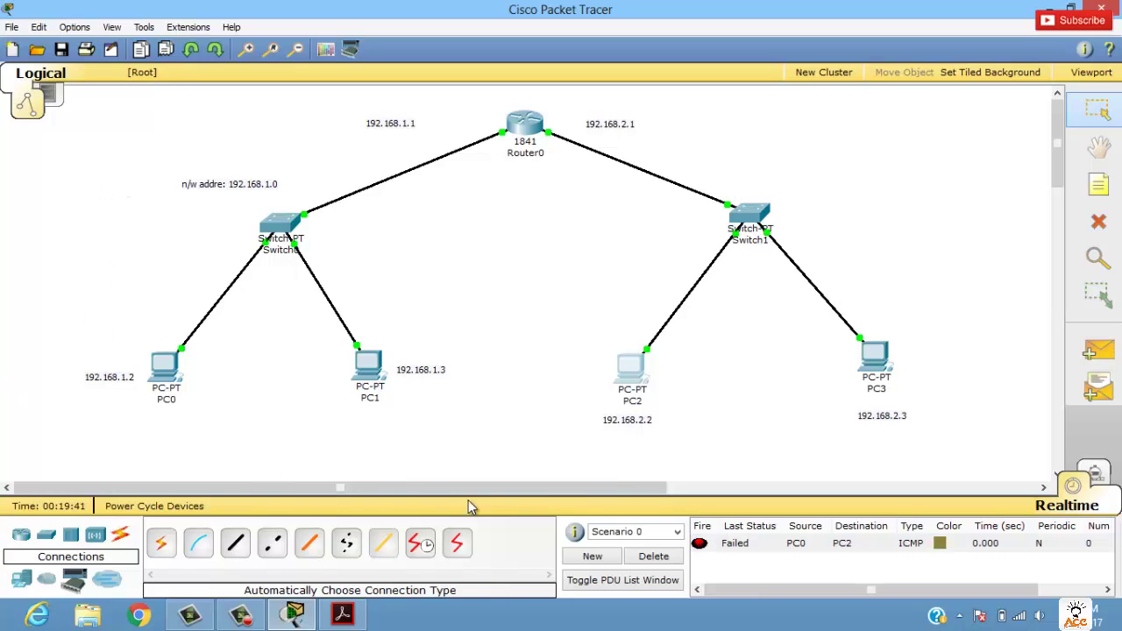
pyautogui.click(715, 545)
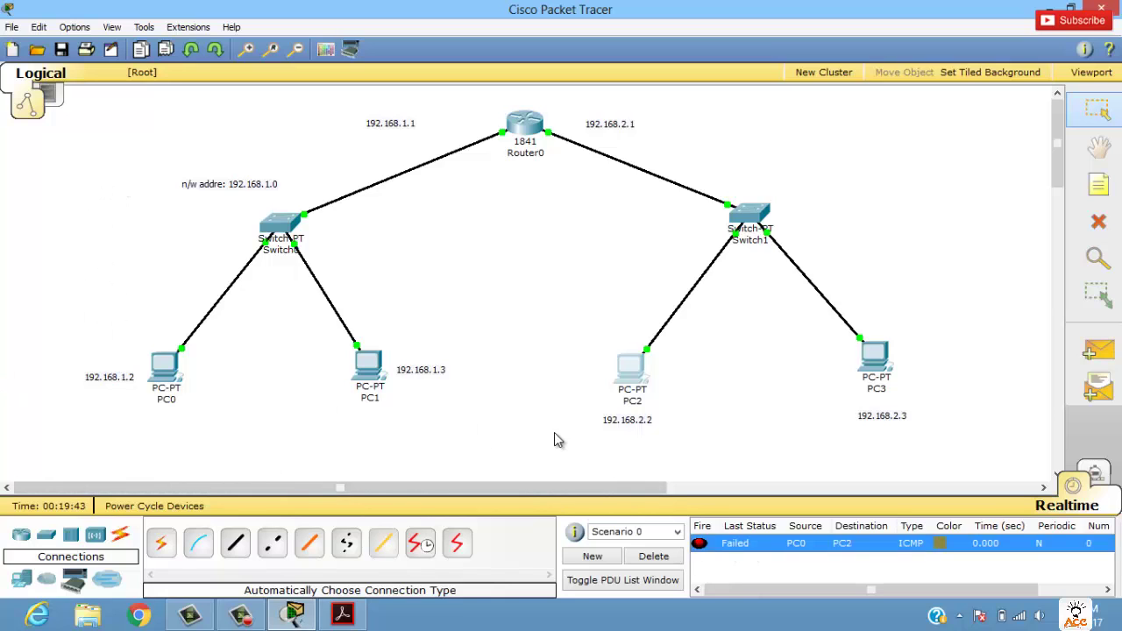
# Send a simple PDU from PC1 to PC3
pyautogui.click(554, 434)
pyautogui.click(1098, 351)
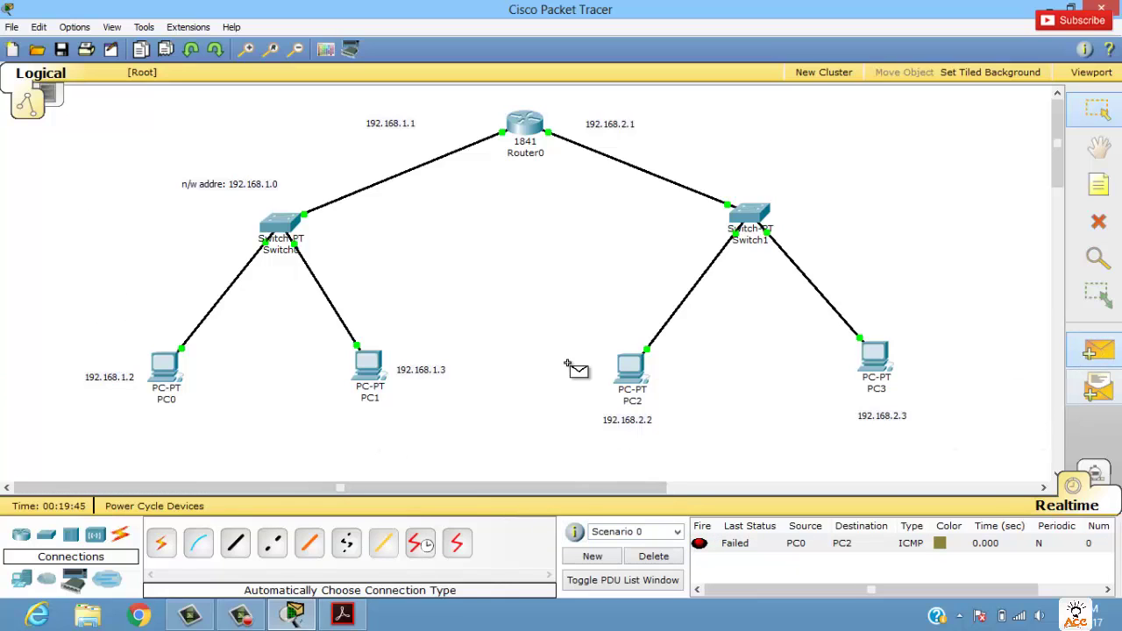
pyautogui.click(369, 364)
pyautogui.click(860, 375)
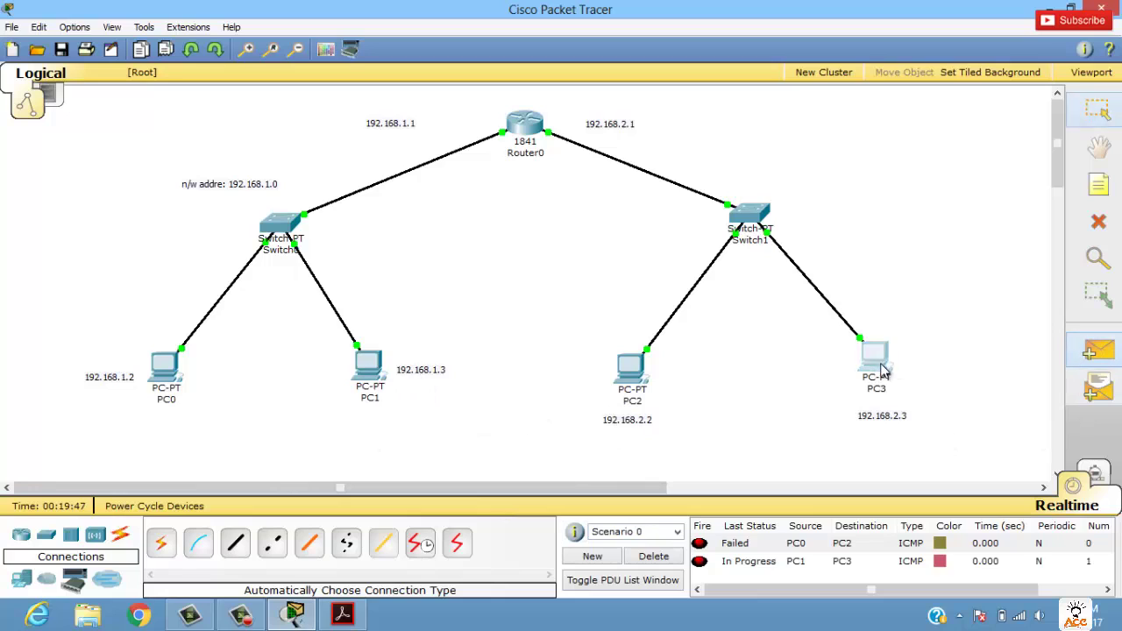
# Review the statuses of the PC0-to-PC2 and PC1-to-PC3 PDUs, and delete the scenario's PDU entries
pyautogui.click(763, 561)
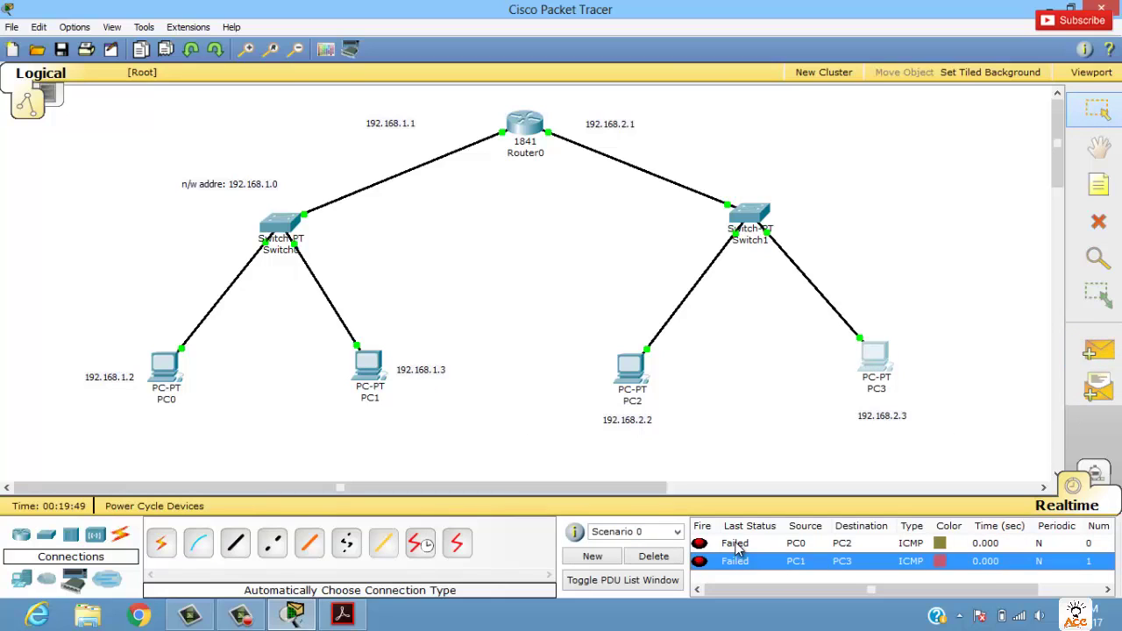
pyautogui.click(741, 546)
pyautogui.click(750, 562)
pyautogui.click(729, 545)
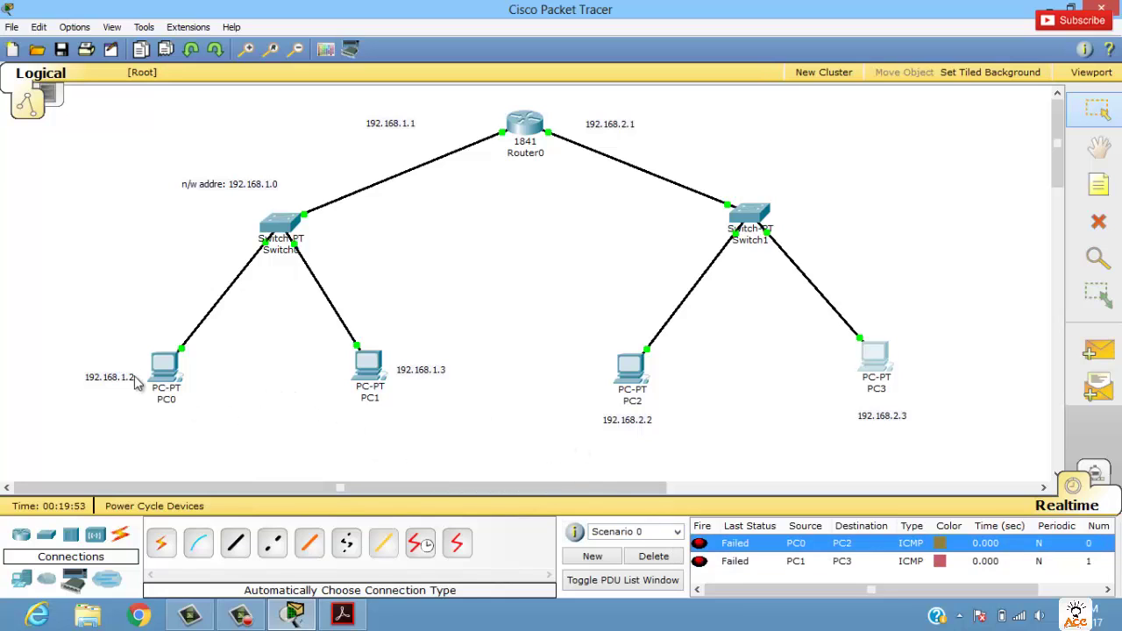
pyautogui.click(655, 557)
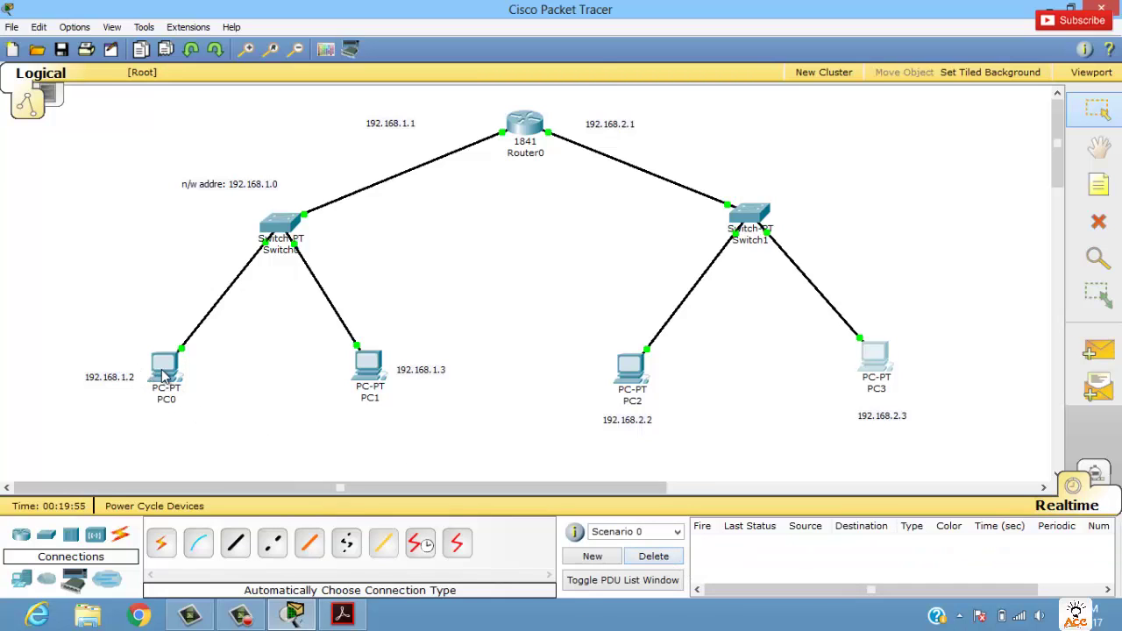
# Set PC0's default gateway to 192.168.1.1 in its IP configuration and close the PC0 window
pyautogui.click(163, 372)
pyautogui.click(148, 187)
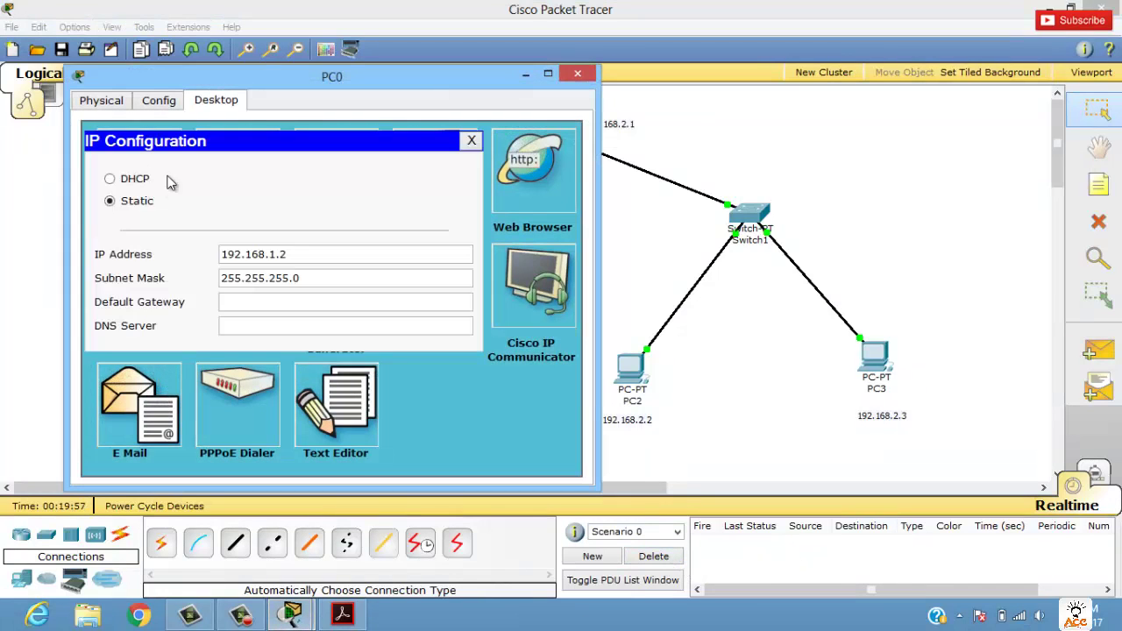
pyautogui.moveTo(309, 76); pyautogui.dragTo(372, 94)
pyautogui.click(303, 322)
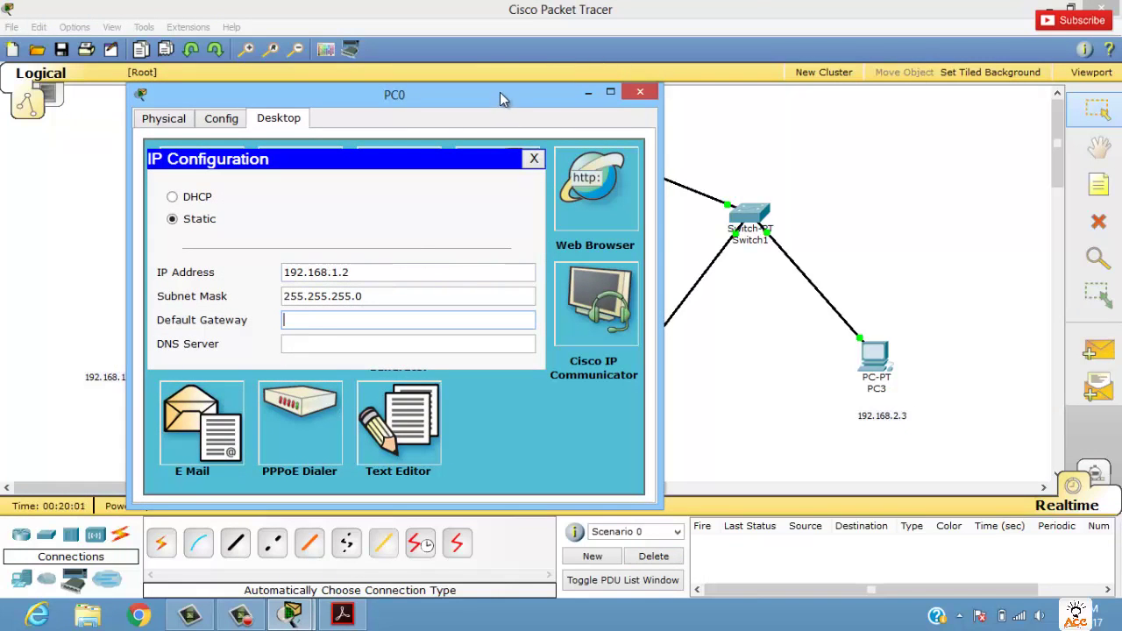
pyautogui.moveTo(500, 93); pyautogui.dragTo(654, 194)
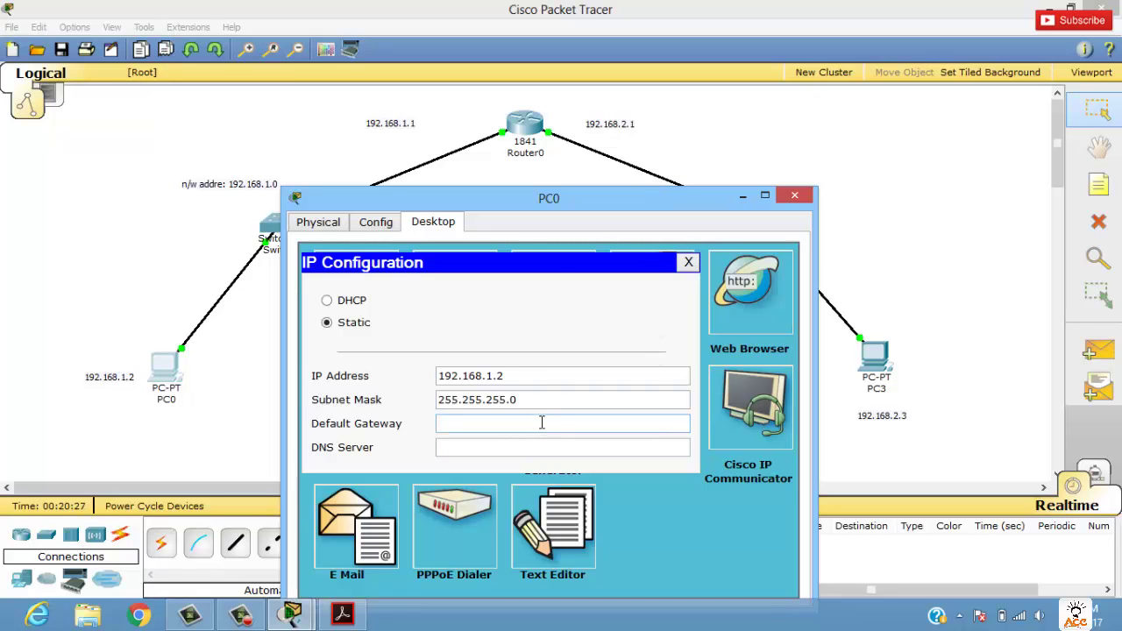
pyautogui.moveTo(554, 201); pyautogui.dragTo(598, 205)
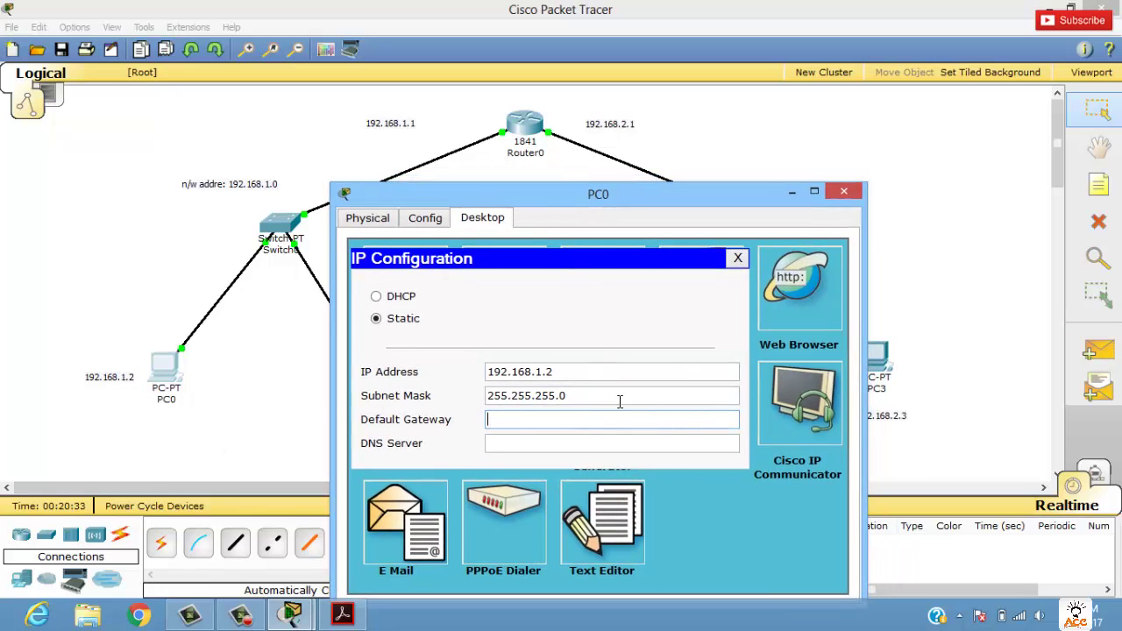
pyautogui.write('92.168.1.1')
pyautogui.click(833, 195)
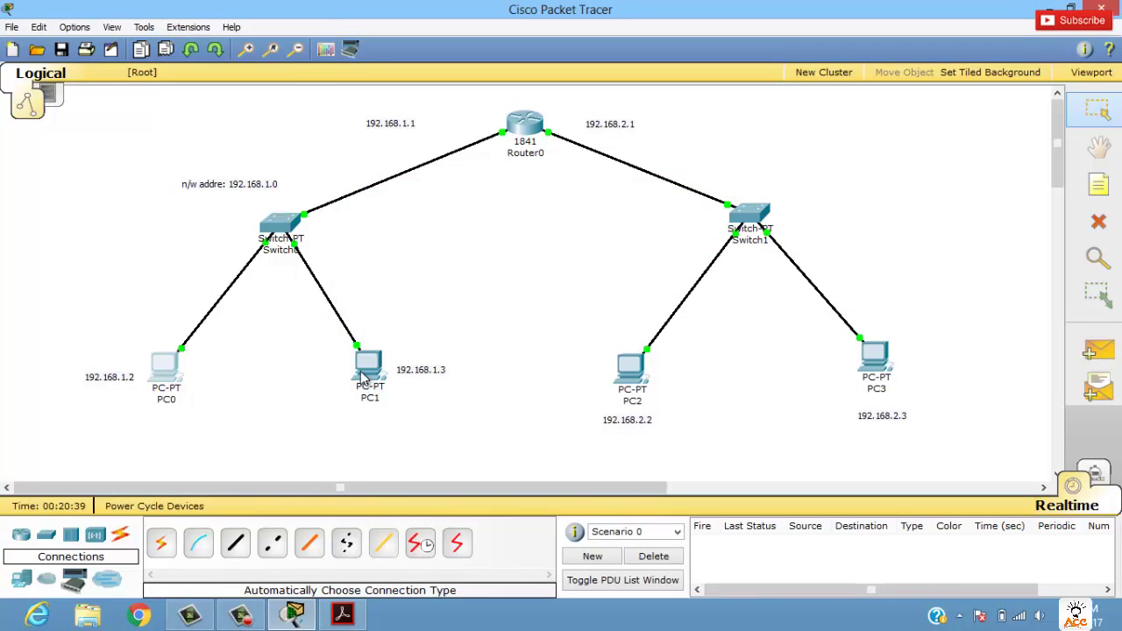
# Set PC1's default gateway to Router0's address on its network, 192.168.1.1, and close the PC1 window
pyautogui.click(369, 364)
pyautogui.click(176, 197)
pyautogui.moveTo(431, 110); pyautogui.dragTo(739, 157)
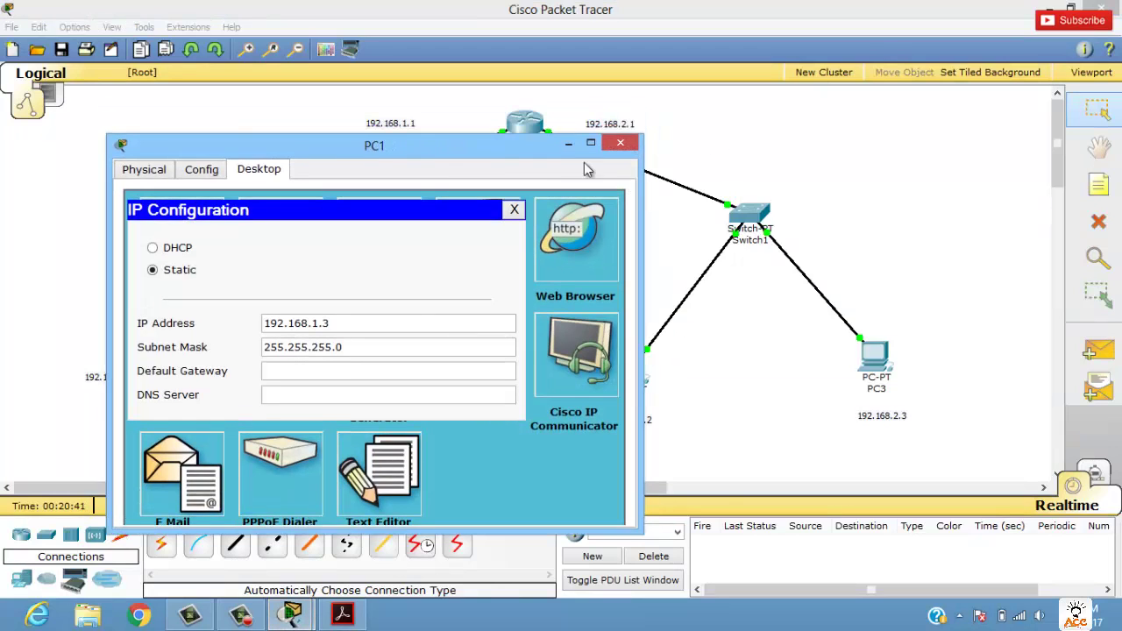
pyautogui.moveTo(561, 138); pyautogui.dragTo(849, 121)
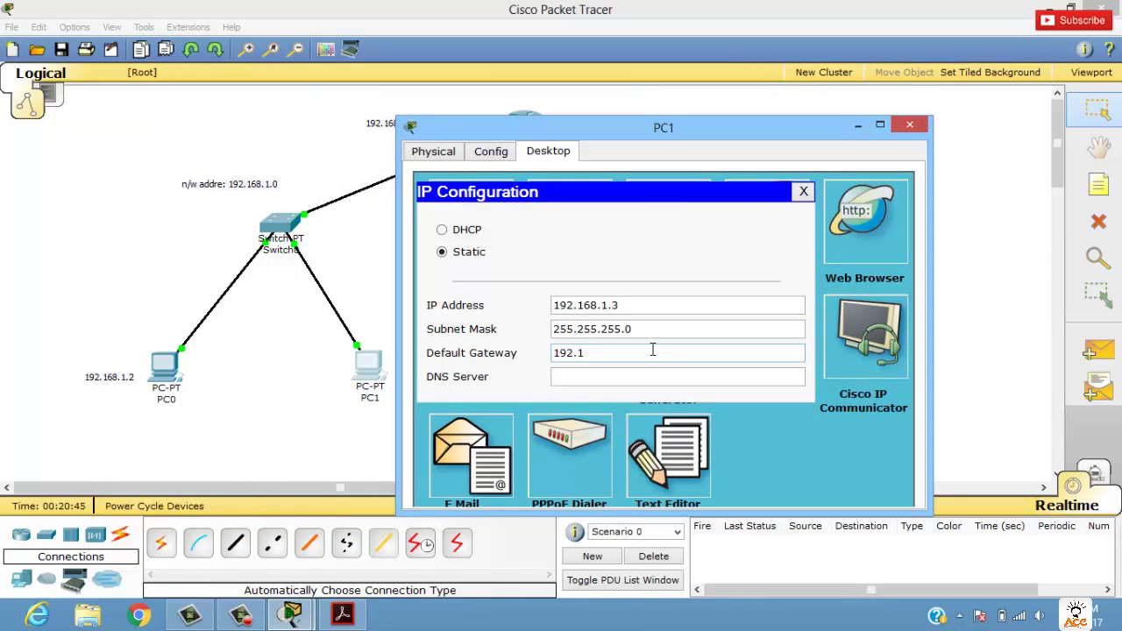
pyautogui.click(909, 125)
# Set PC2's default gateway to 192.168.2.1 in its IP configuration and close the PC2 window
pyautogui.click(631, 369)
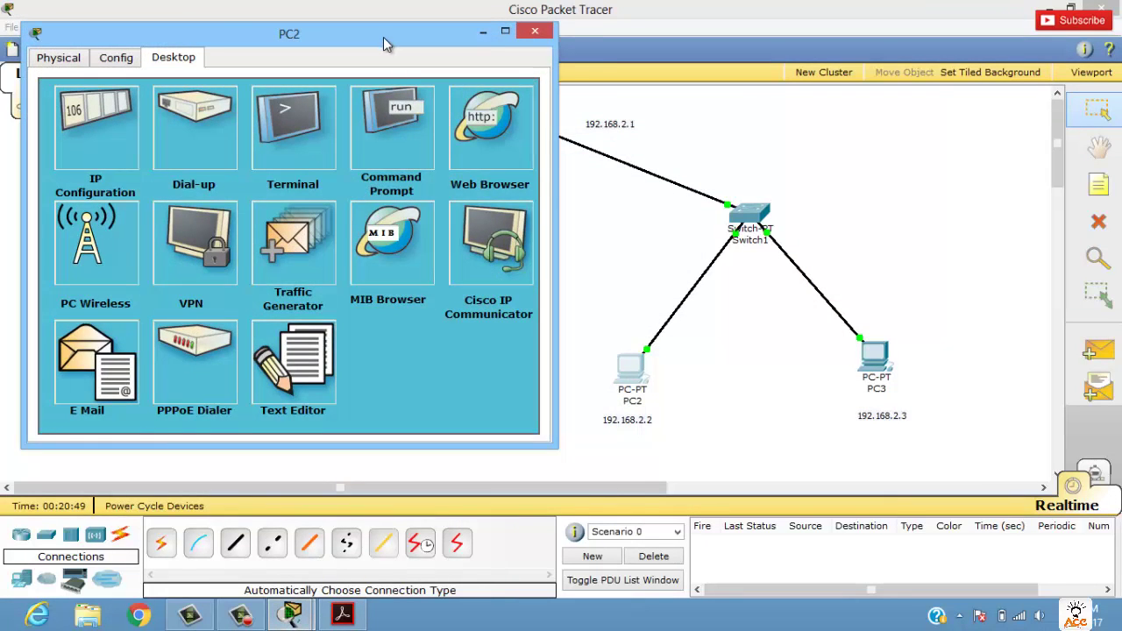
pyautogui.moveTo(383, 37); pyautogui.dragTo(443, 146)
pyautogui.click(175, 219)
pyautogui.click(279, 369)
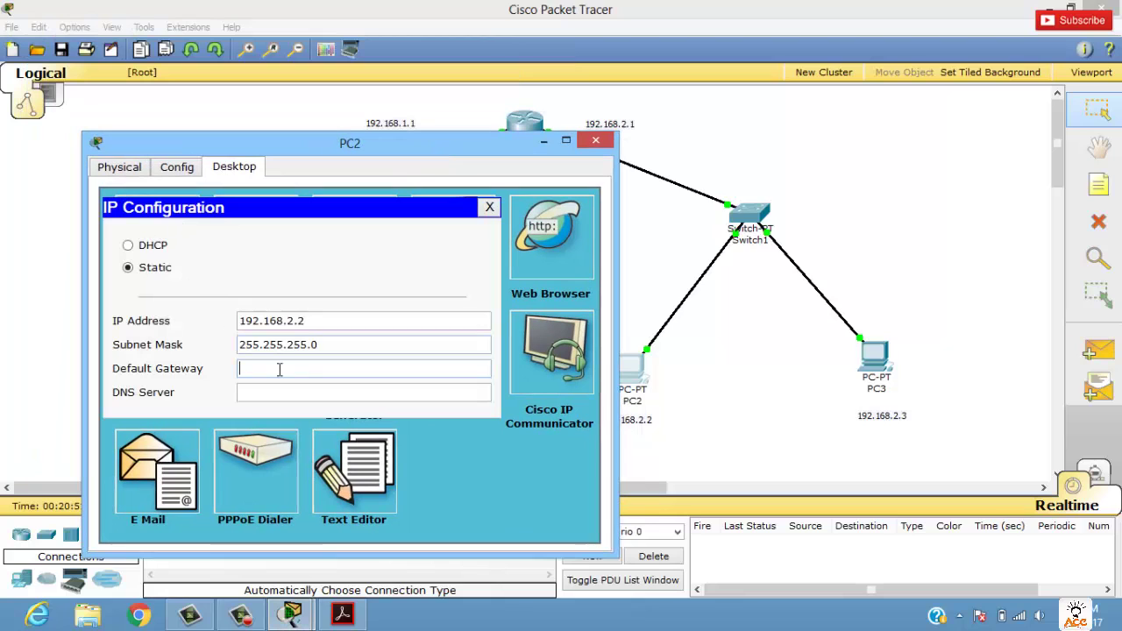
pyautogui.write('192.168.2.1')
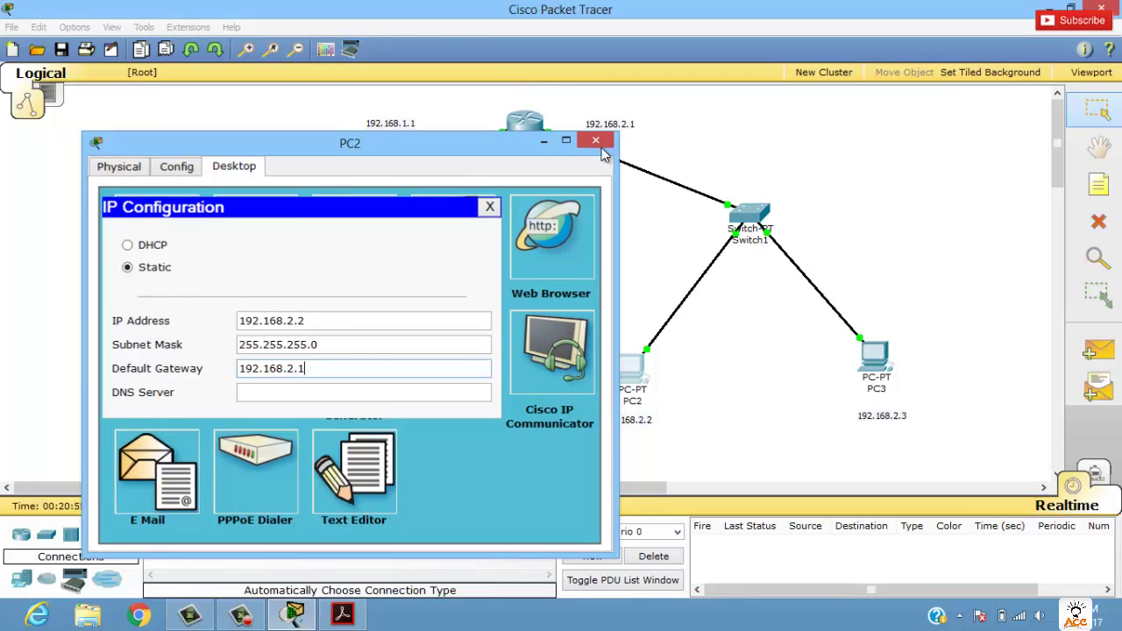
pyautogui.click(601, 148)
# Set PC3's default gateway to 192.168.2.1 in its IP configuration and close the PC3 window
pyautogui.click(874, 355)
pyautogui.click(126, 136)
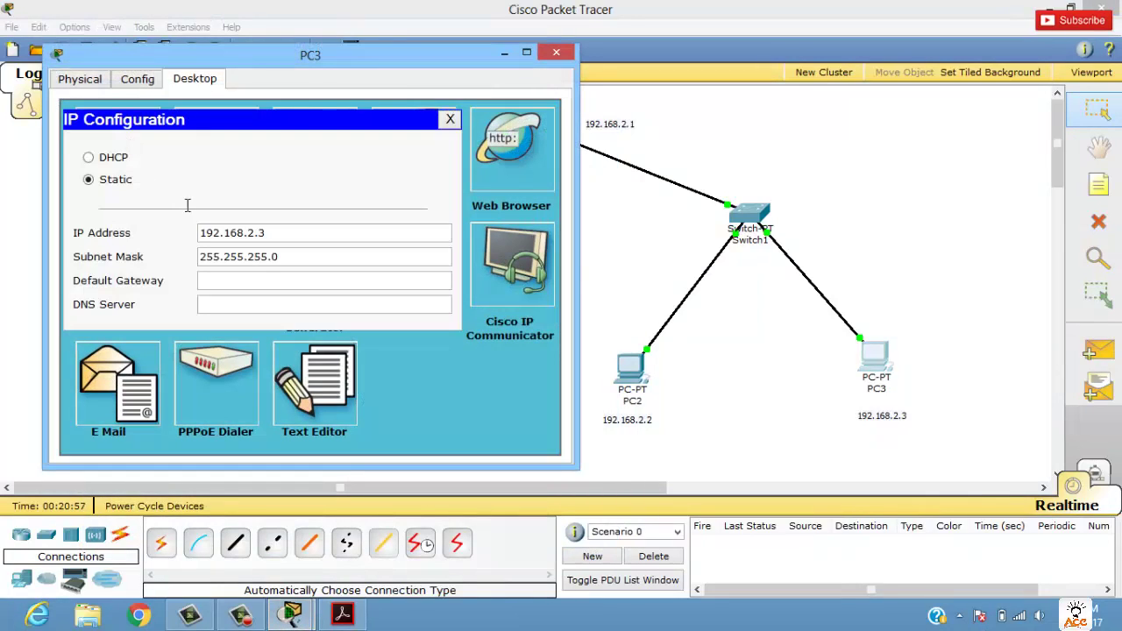
pyautogui.click(257, 278)
pyautogui.write('192.168.')
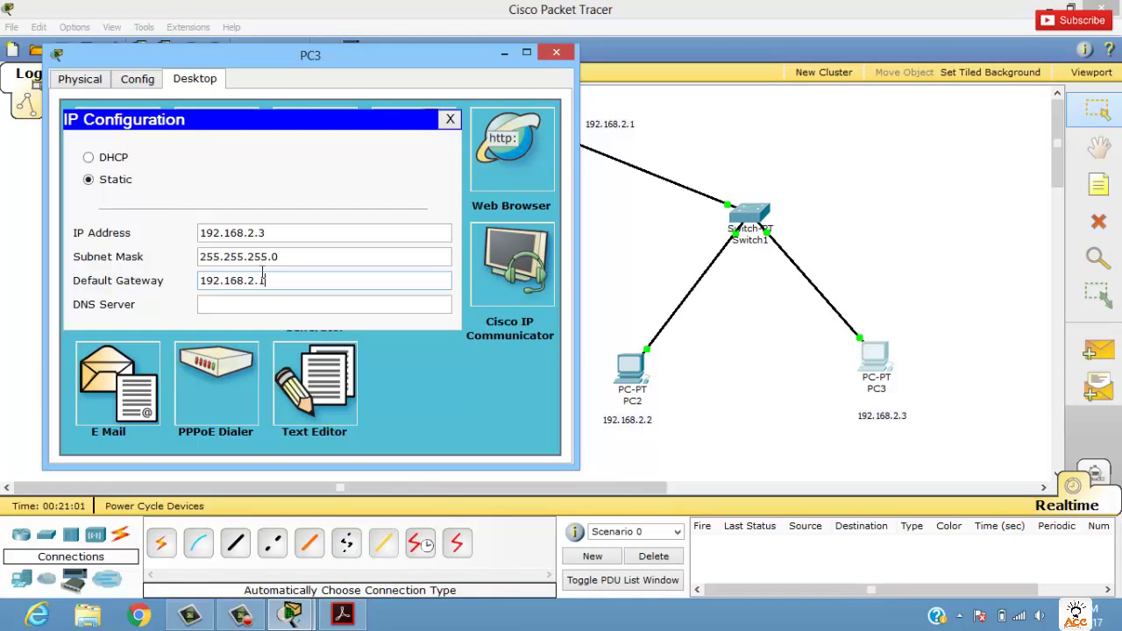
pyautogui.write('2.1')
pyautogui.click(556, 52)
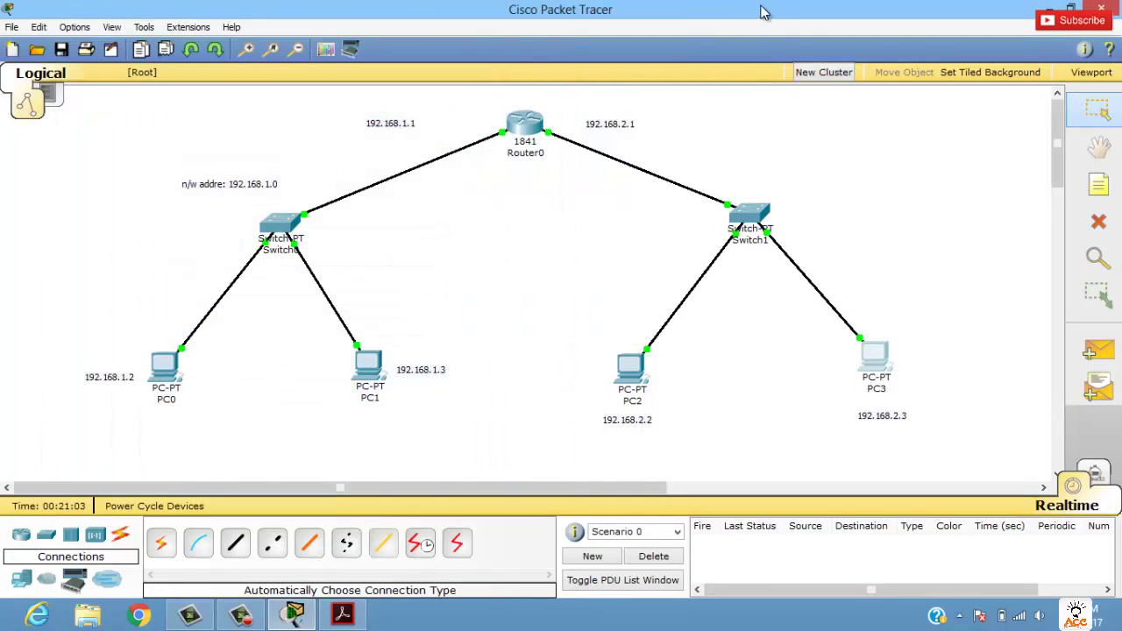
# Send a simple PDU from PC0 to PC2 and select its entry in the PDU list to check the status
pyautogui.click(1098, 351)
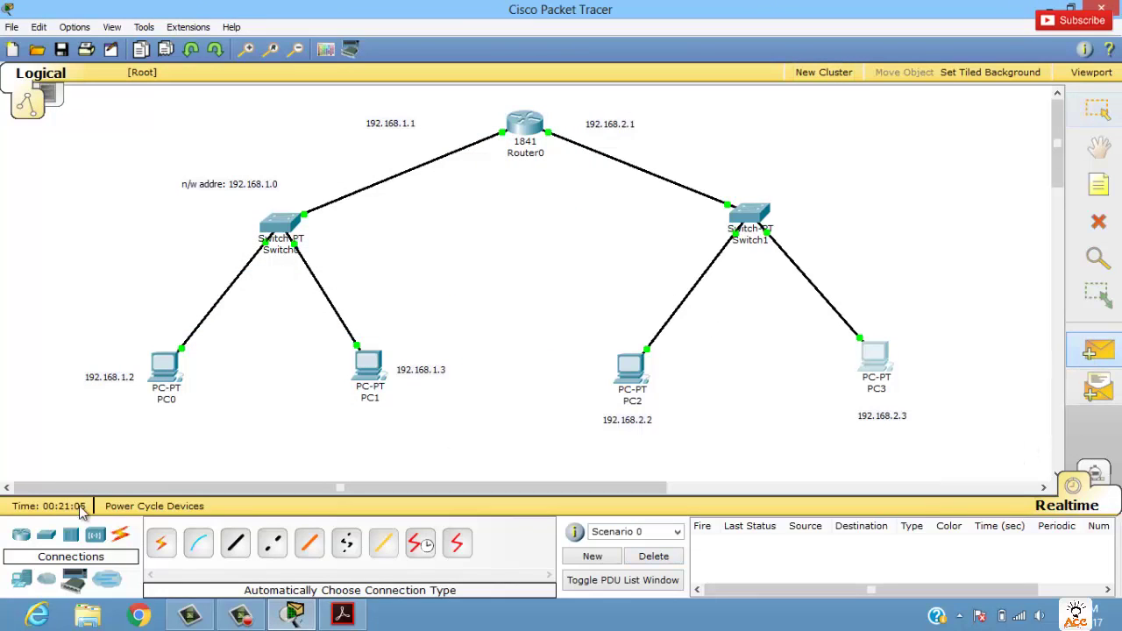
pyautogui.click(167, 372)
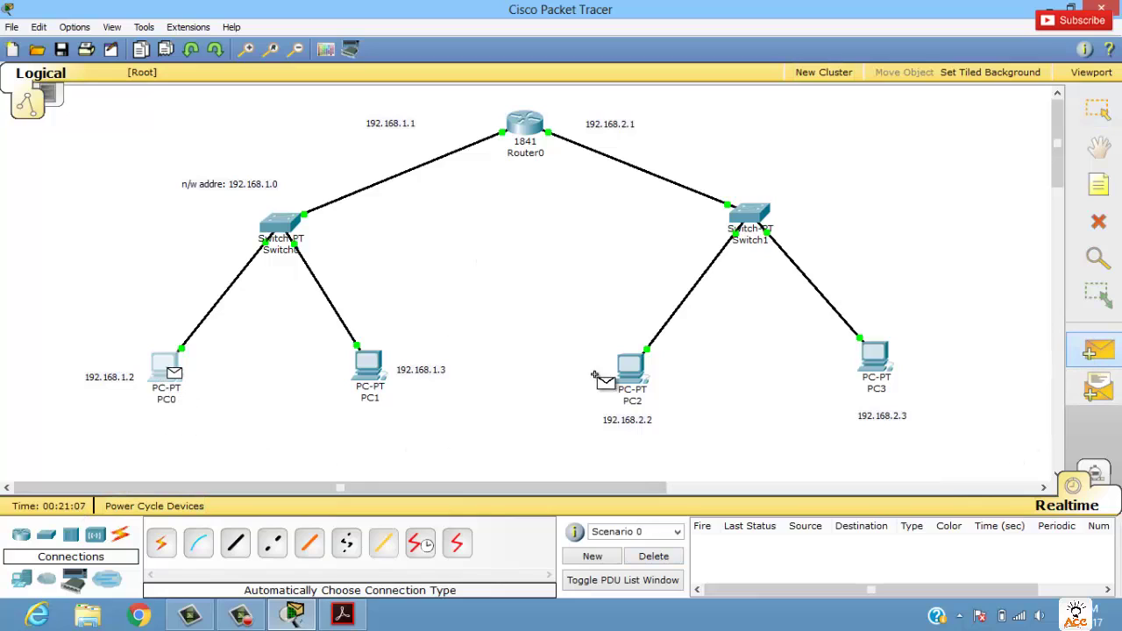
pyautogui.click(629, 370)
pyautogui.click(783, 545)
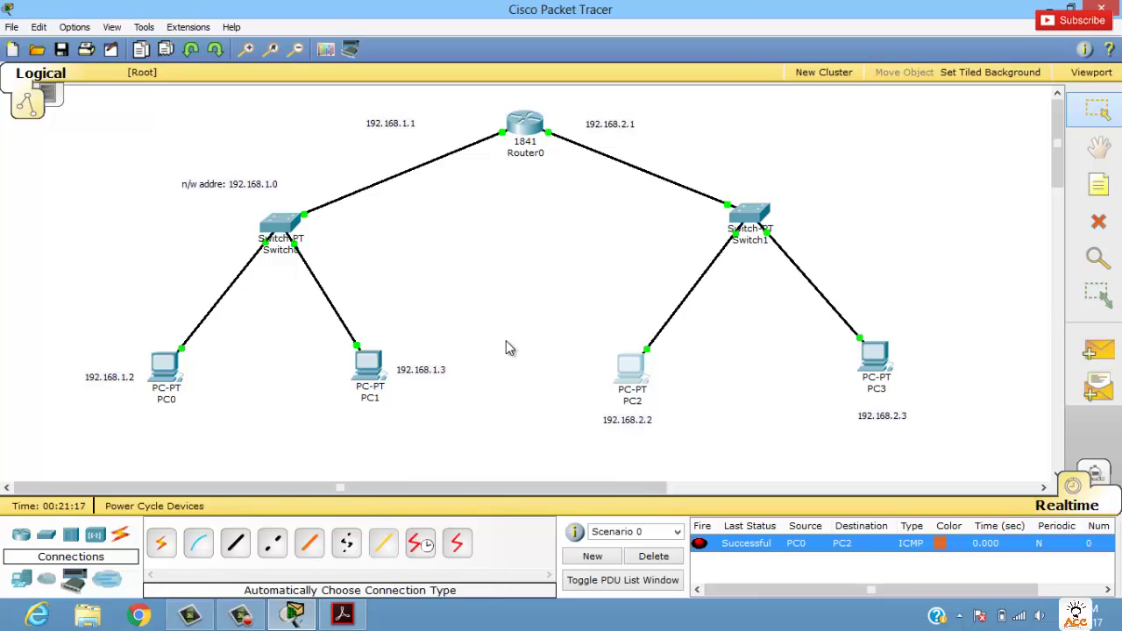
# Send a simple PDU from PC1 to PC3, then delete the scenario's PDU entries
pyautogui.click(1099, 351)
pyautogui.click(372, 363)
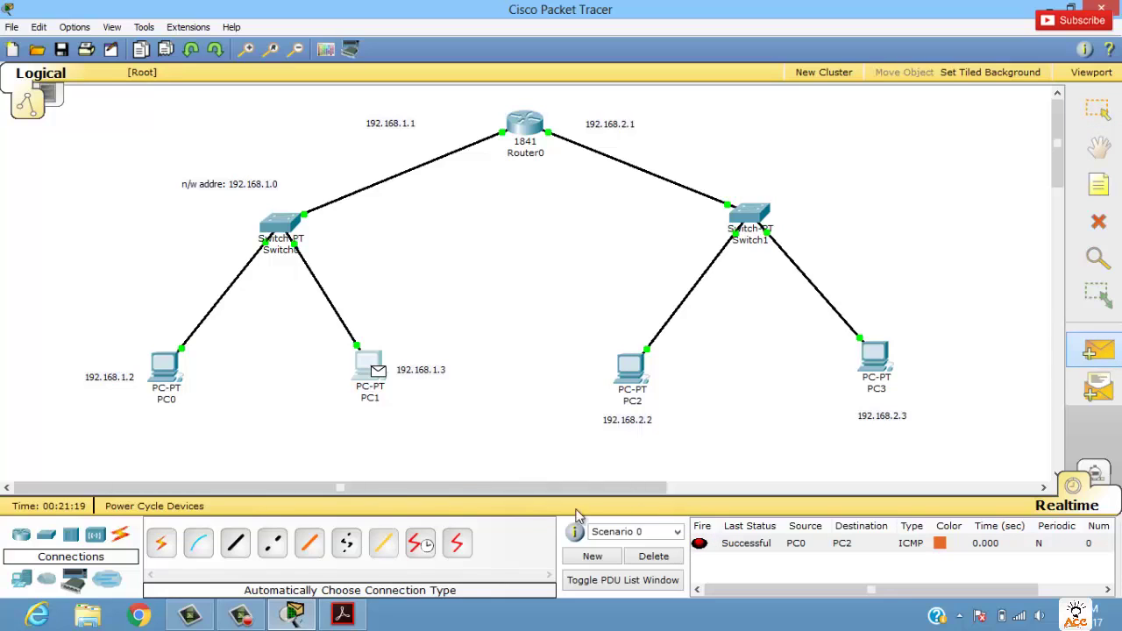
pyautogui.click(875, 358)
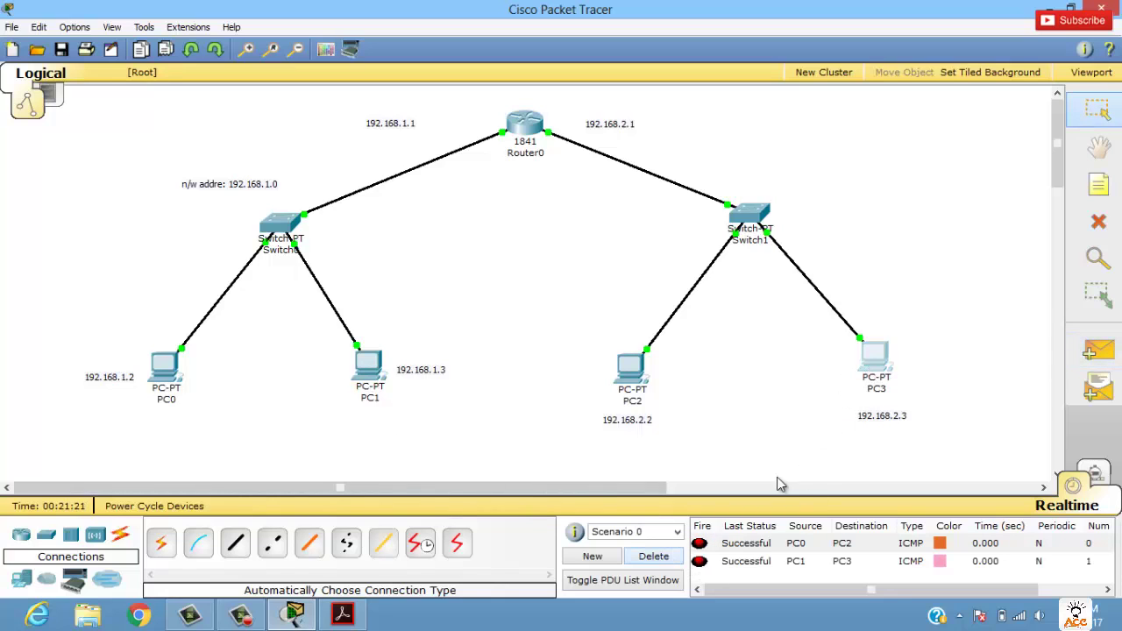
pyautogui.click(664, 558)
# Test the reverse direction with a simple PDU from PC3 to PC0, check its status and delete the scenario's entry
pyautogui.click(1096, 349)
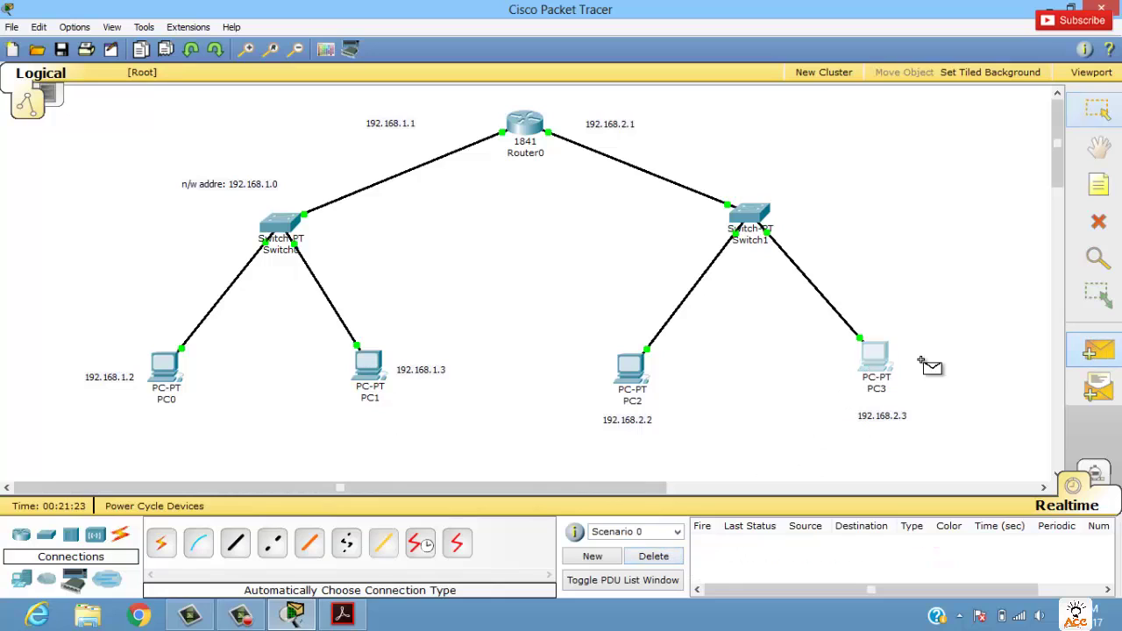
pyautogui.click(874, 364)
pyautogui.click(165, 368)
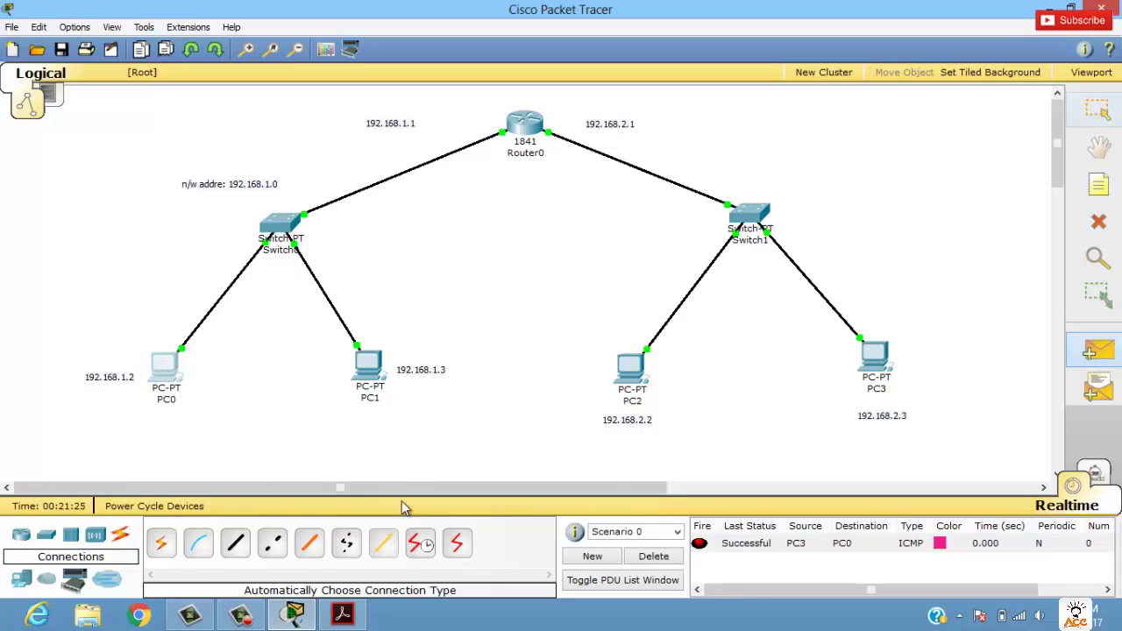
pyautogui.click(737, 546)
pyautogui.click(660, 556)
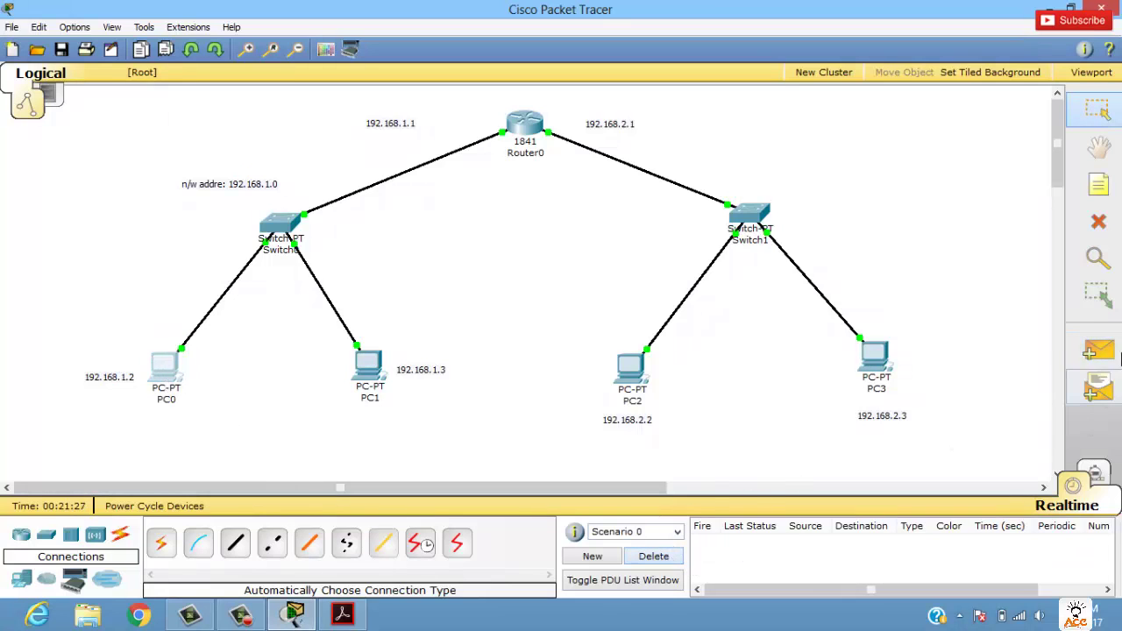
# Send a simple PDU from PC2 to PC1, check its status in the PDU list and deselect it
pyautogui.click(1095, 349)
pyautogui.click(630, 372)
pyautogui.click(366, 363)
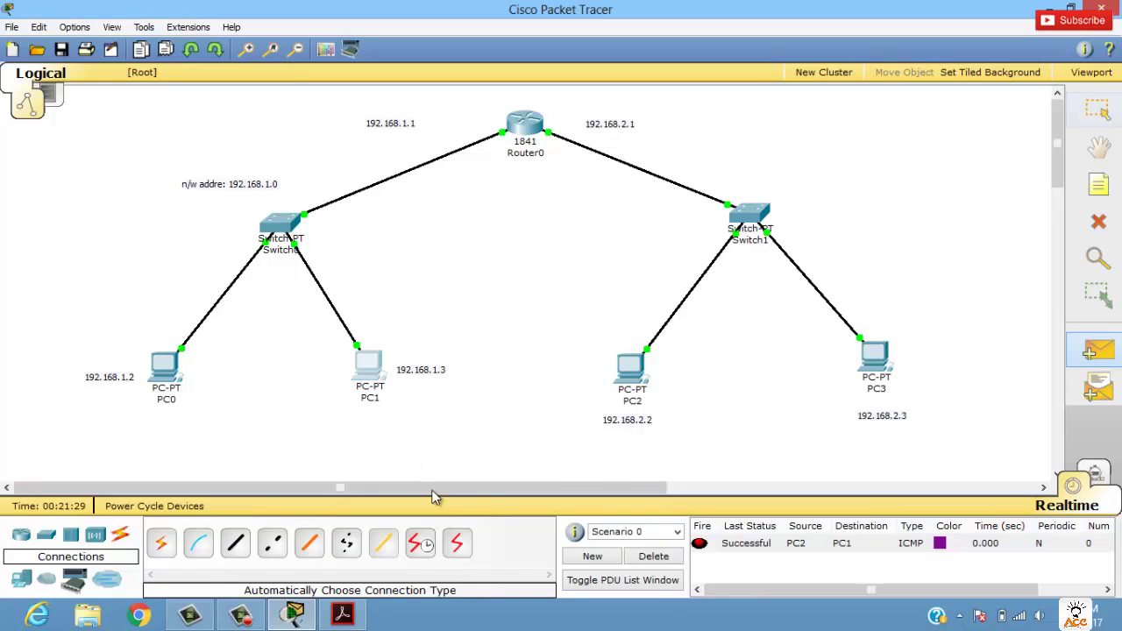
pyautogui.click(772, 544)
pyautogui.click(474, 283)
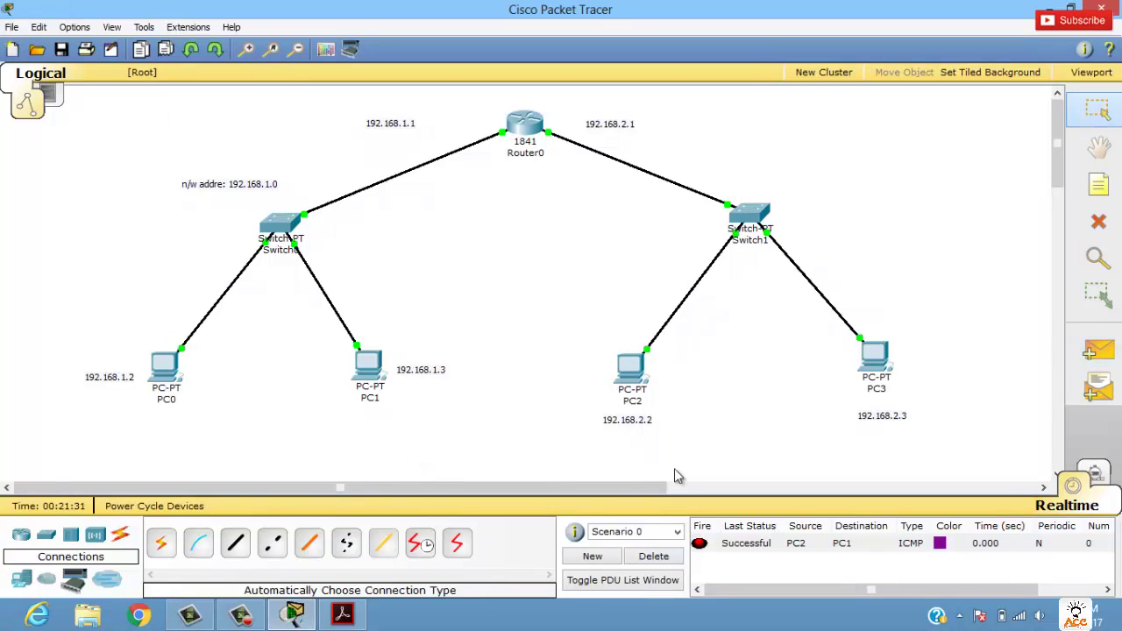